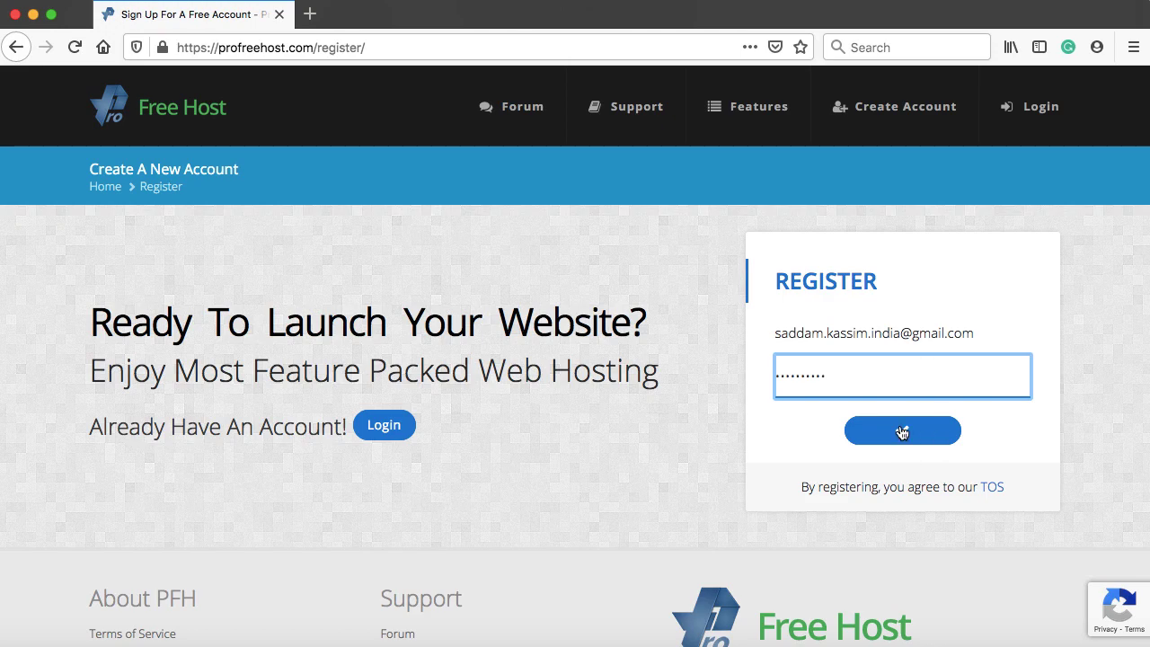
# - Submit the ProFreeHost registration form and highlight the resulting account activation notice
pyautogui.click(902, 432)
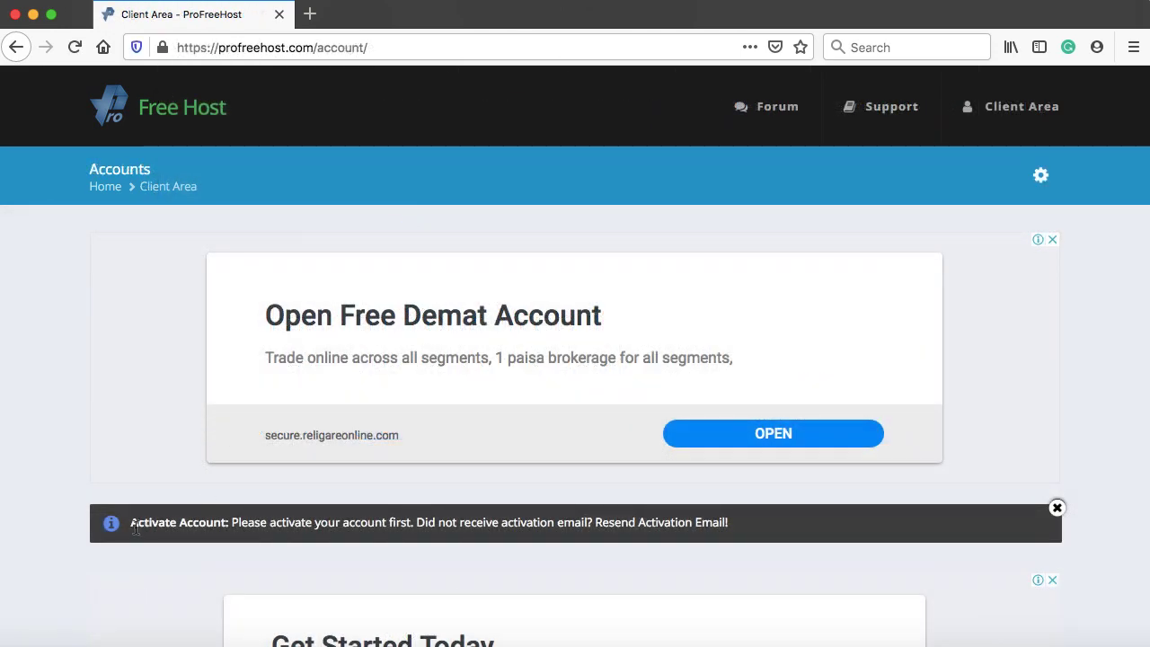
pyautogui.moveTo(141, 527); pyautogui.dragTo(314, 524)
pyautogui.click(312, 524)
# - In Mail, open the ProFreeHost Account Activation message and activate the account from its link
pyautogui.click(530, 633)
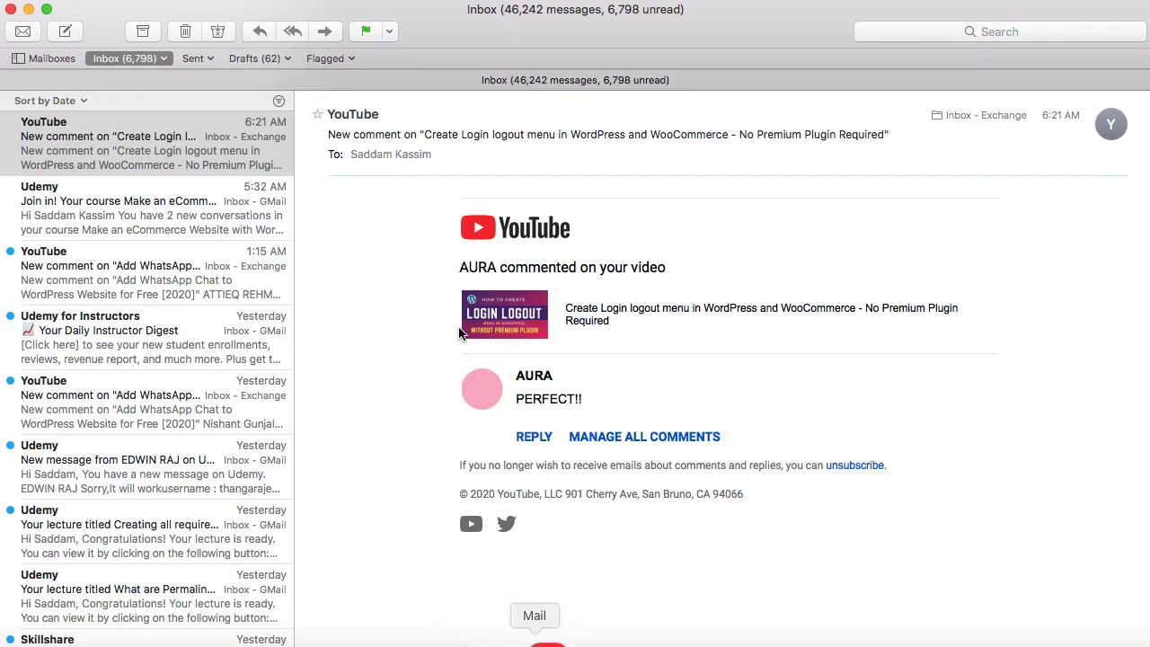
pyautogui.click(45, 54)
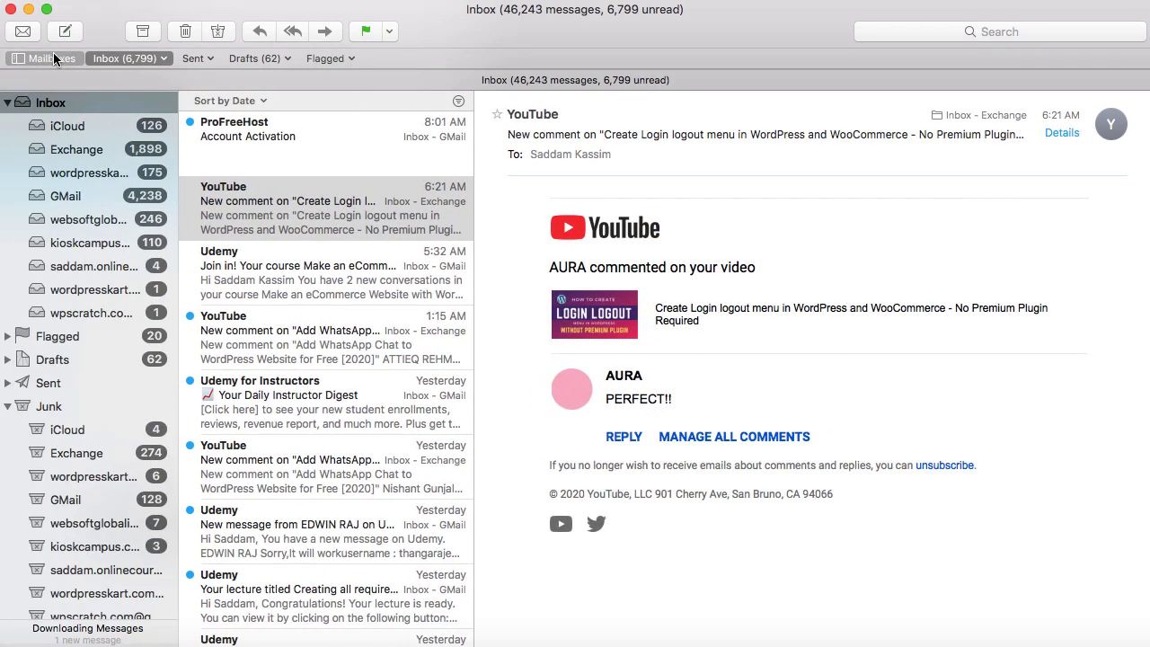
pyautogui.click(57, 63)
pyautogui.click(40, 133)
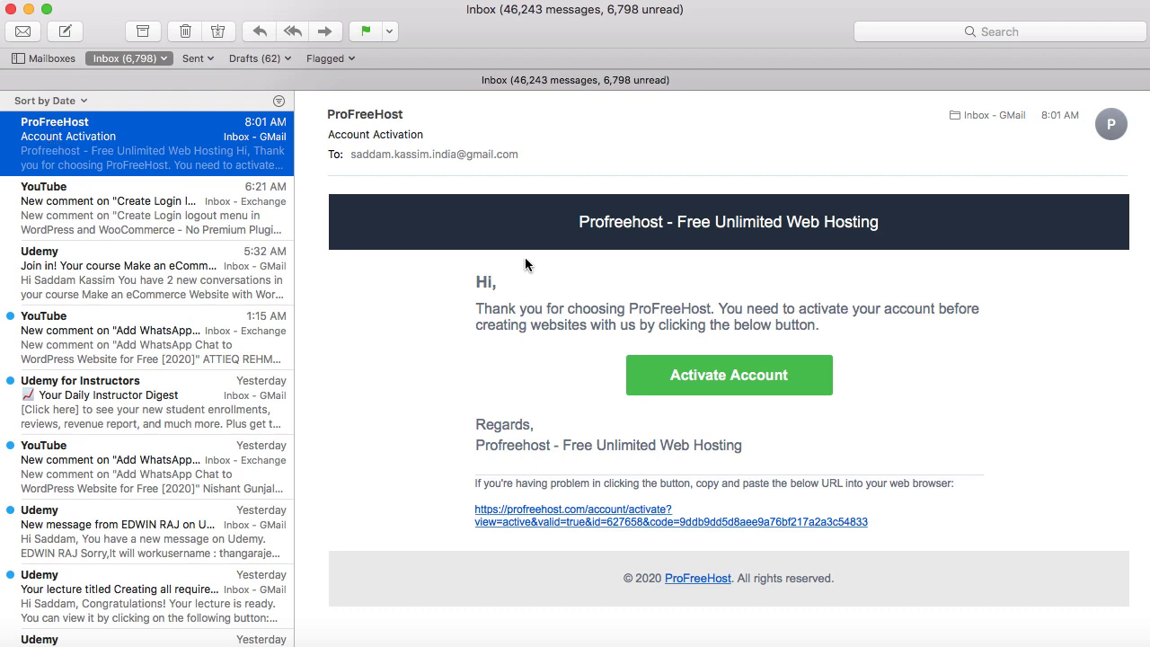
pyautogui.click(724, 377)
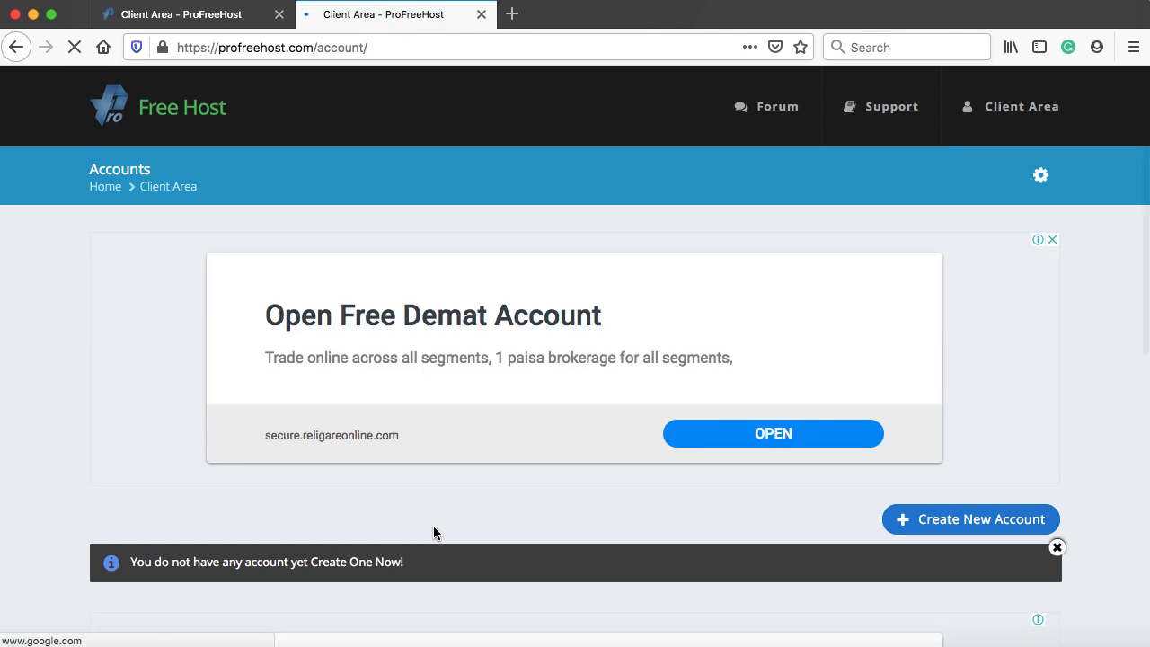
# - Close the old client area tab and start creating a new hosting account
pyautogui.click(279, 14)
pyautogui.scroll(-4, 957, 426)
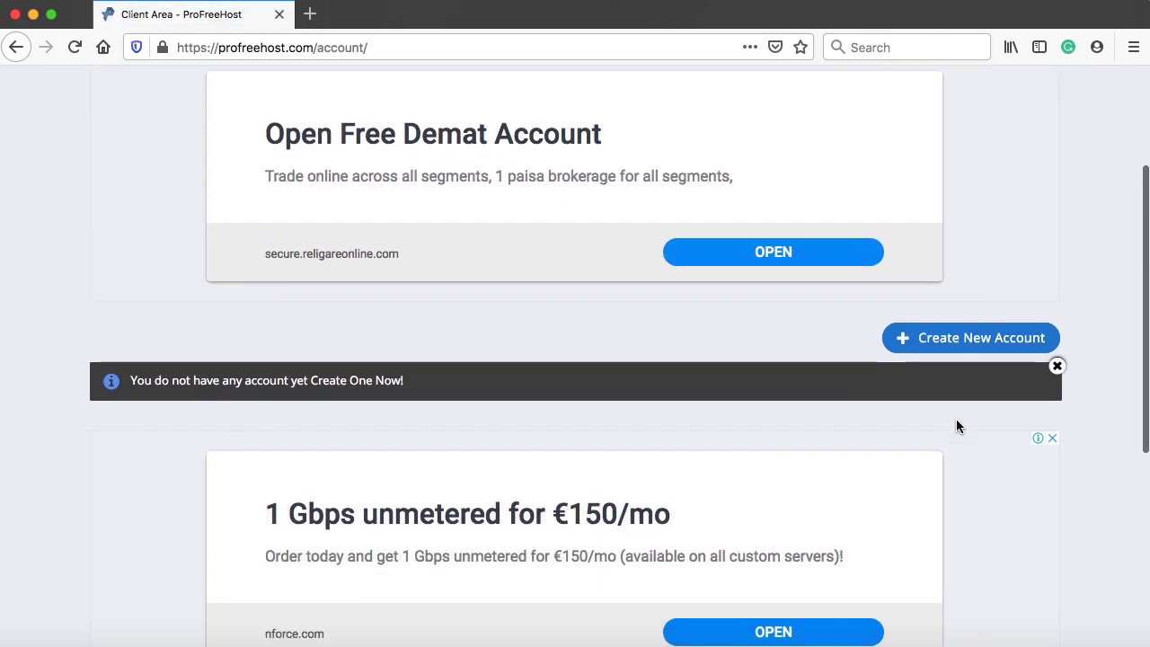
pyautogui.click(978, 339)
pyautogui.scroll(-5, 979, 344)
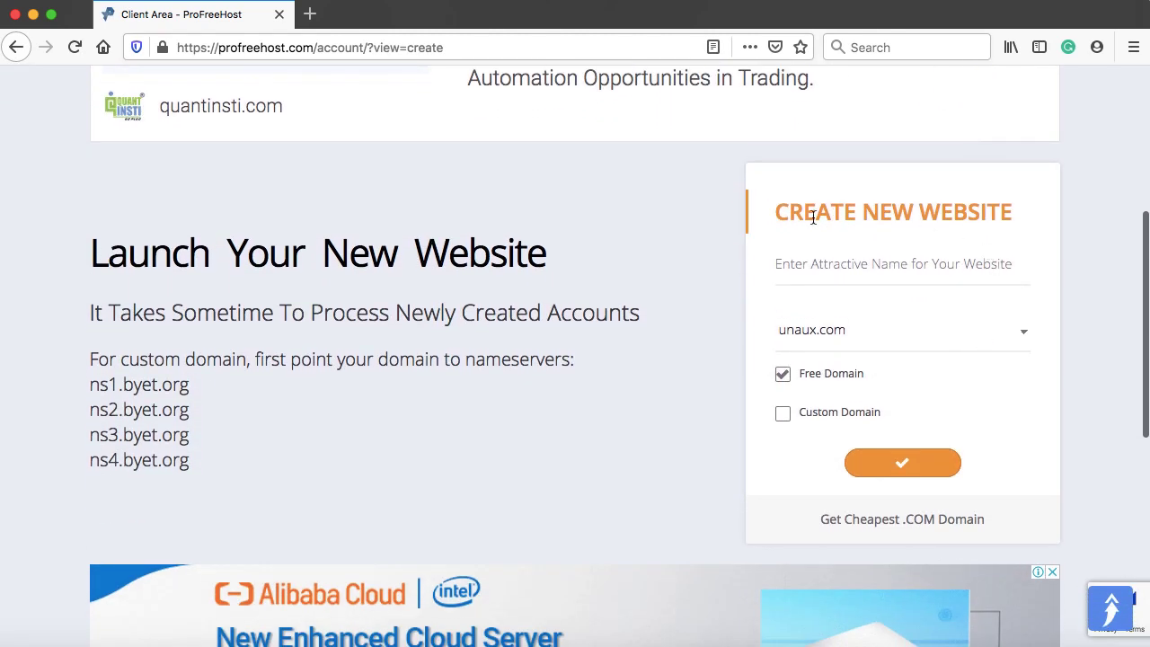
# - Create the website 'shoptime' on the free ezyro.com domain (shoptime.ezyro.com)
pyautogui.click(829, 267)
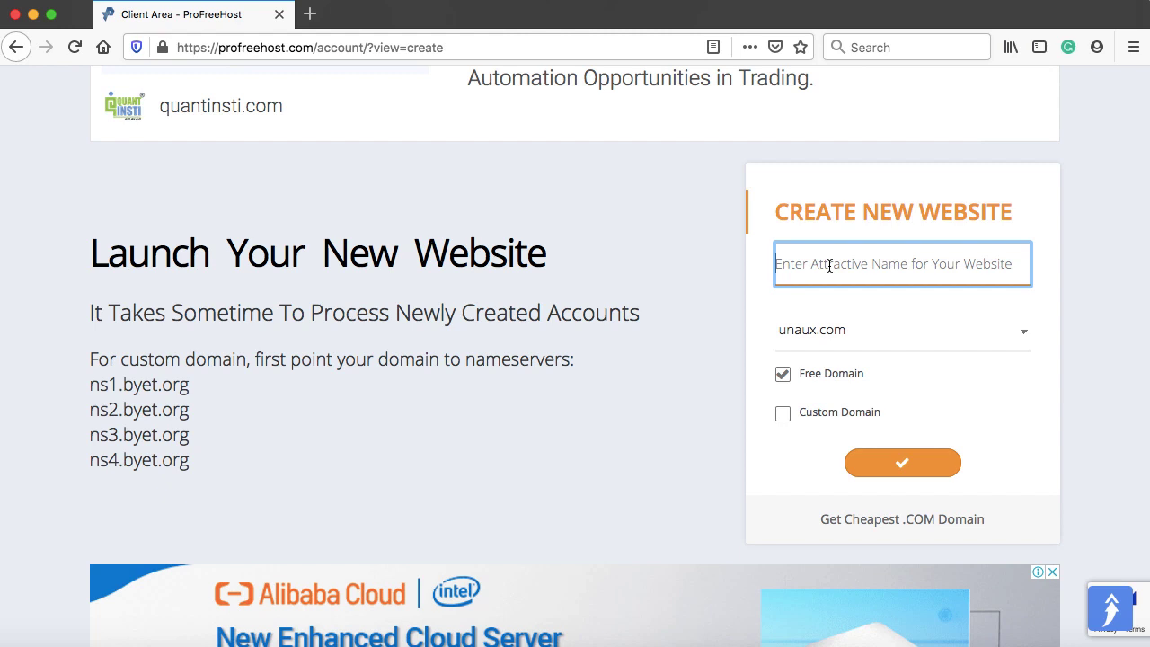
pyautogui.write('shoptime')
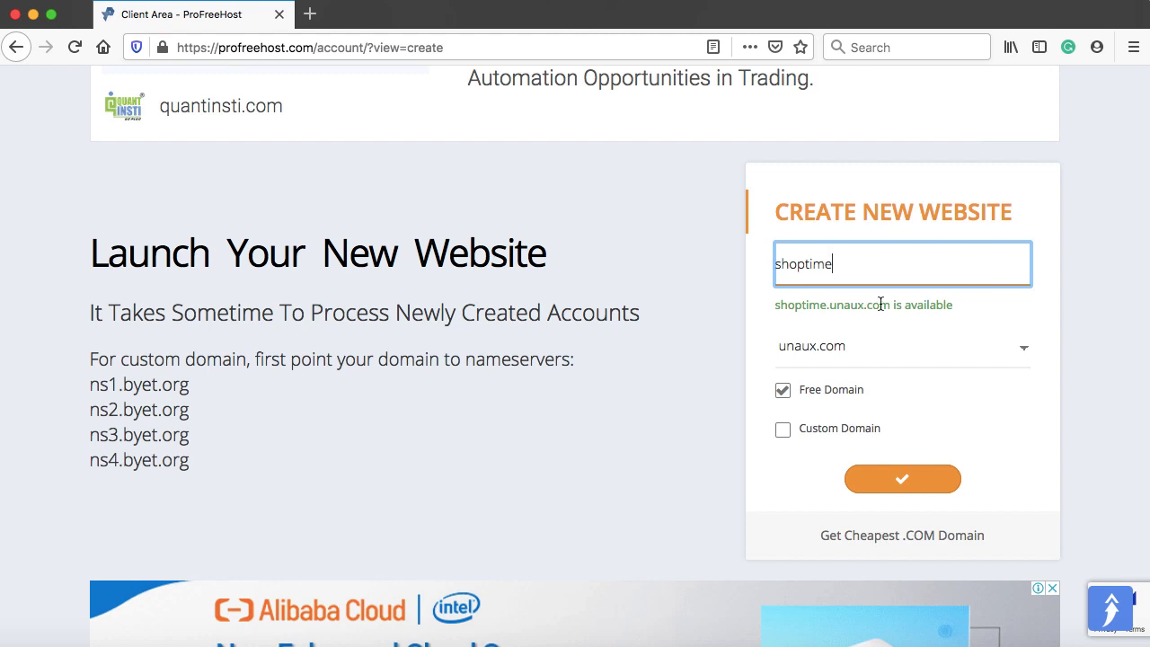
pyautogui.moveTo(831, 305); pyautogui.dragTo(886, 306)
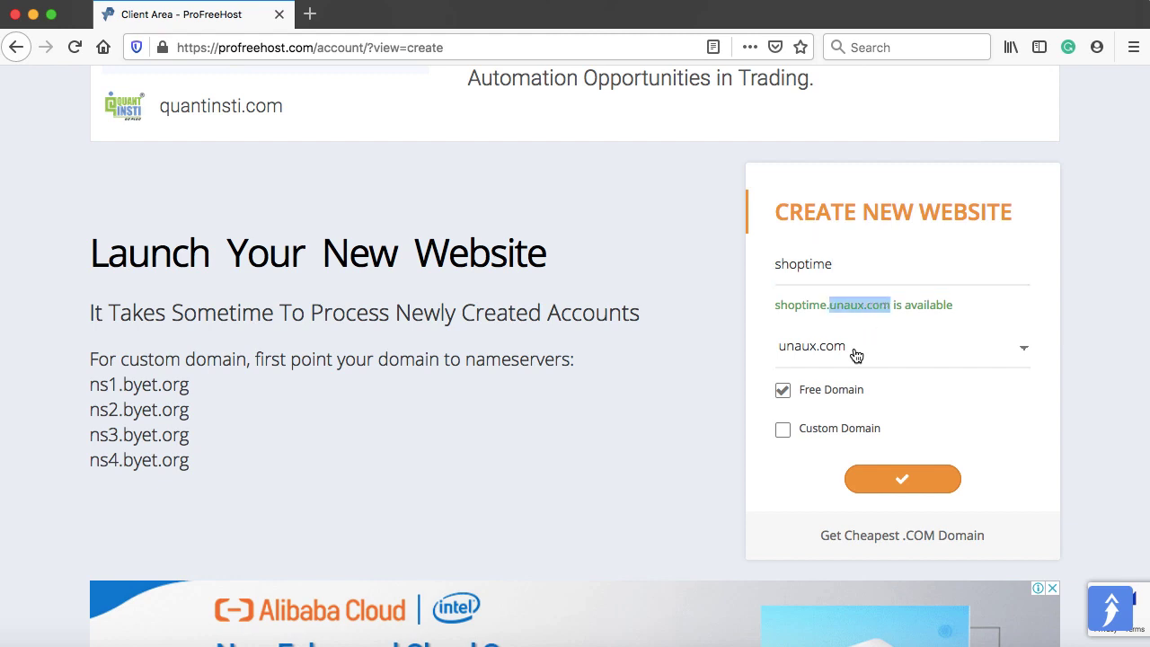
pyautogui.click(889, 353)
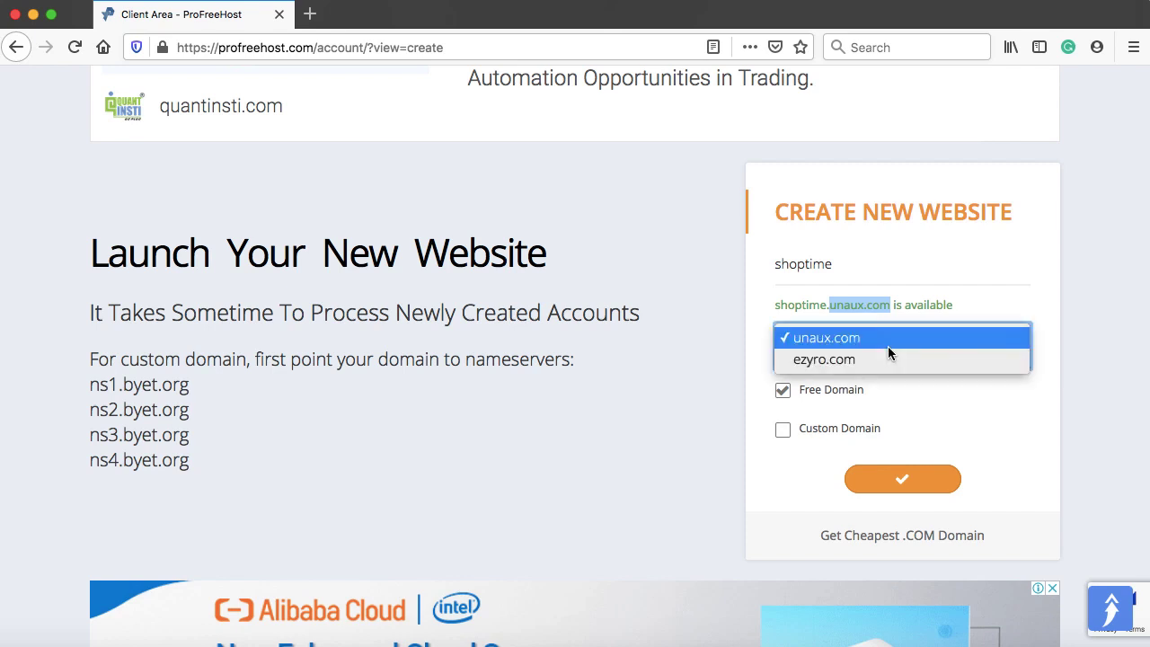
pyautogui.click(805, 365)
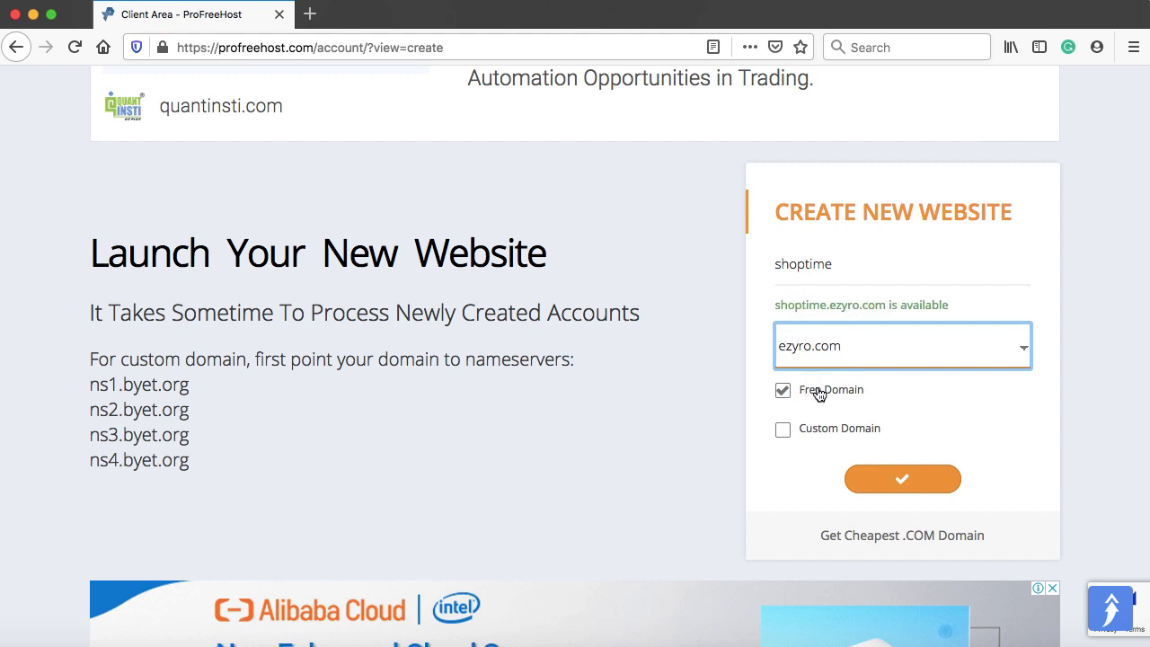
pyautogui.click(754, 364)
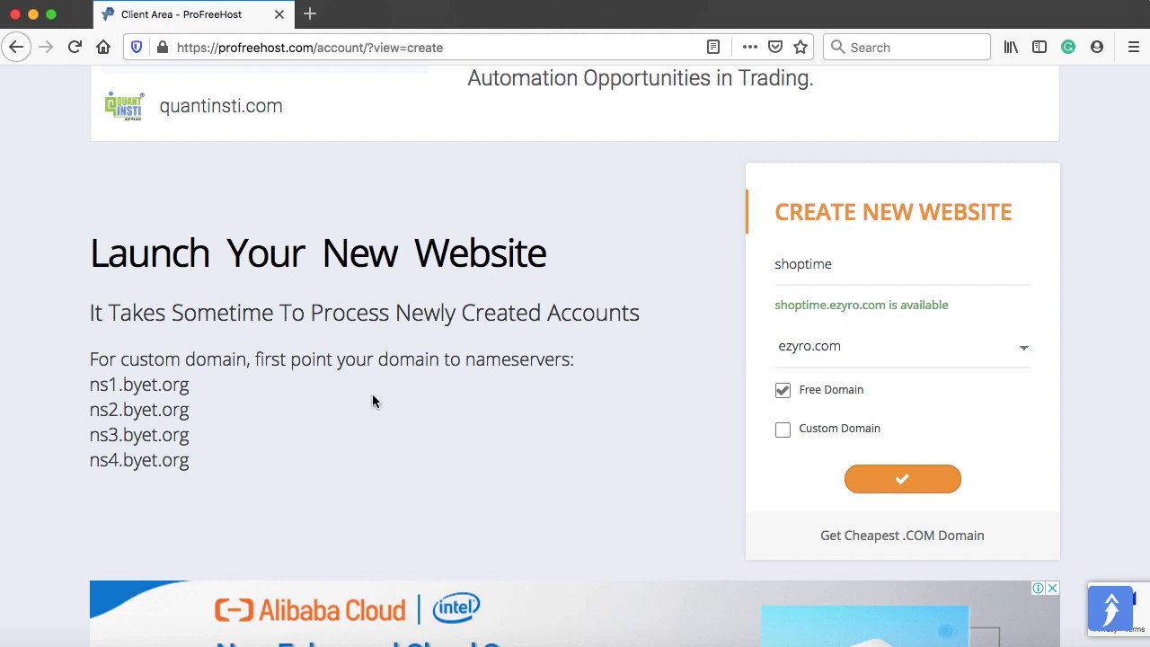
pyautogui.moveTo(91, 383); pyautogui.dragTo(186, 458)
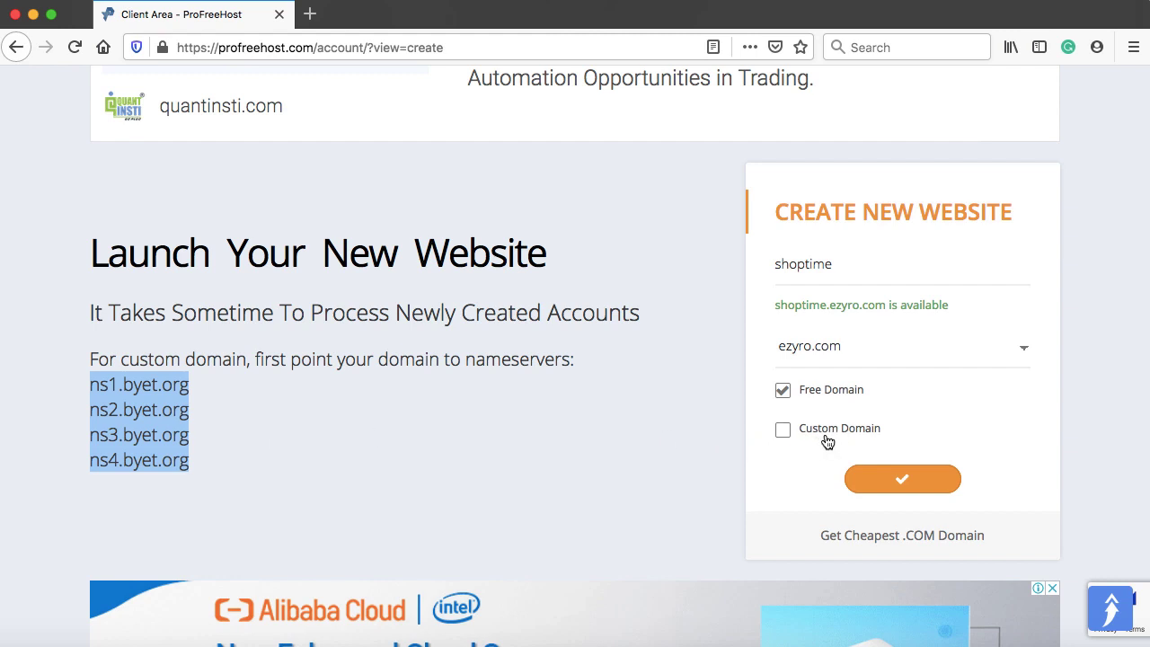
pyautogui.click(297, 430)
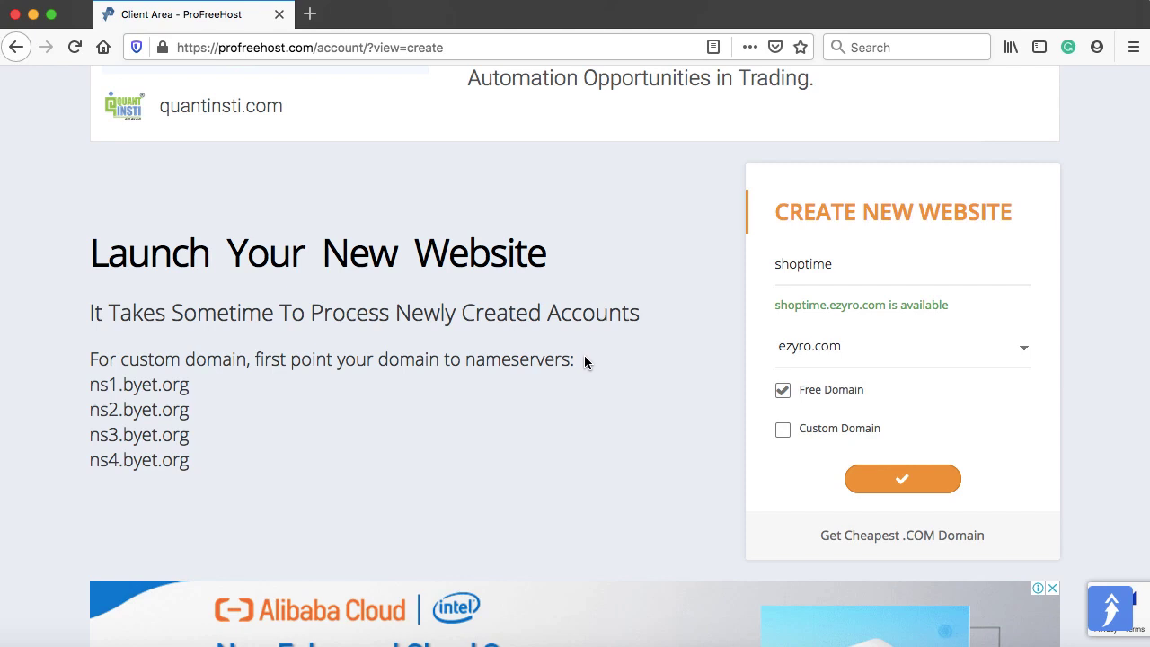
pyautogui.click(903, 484)
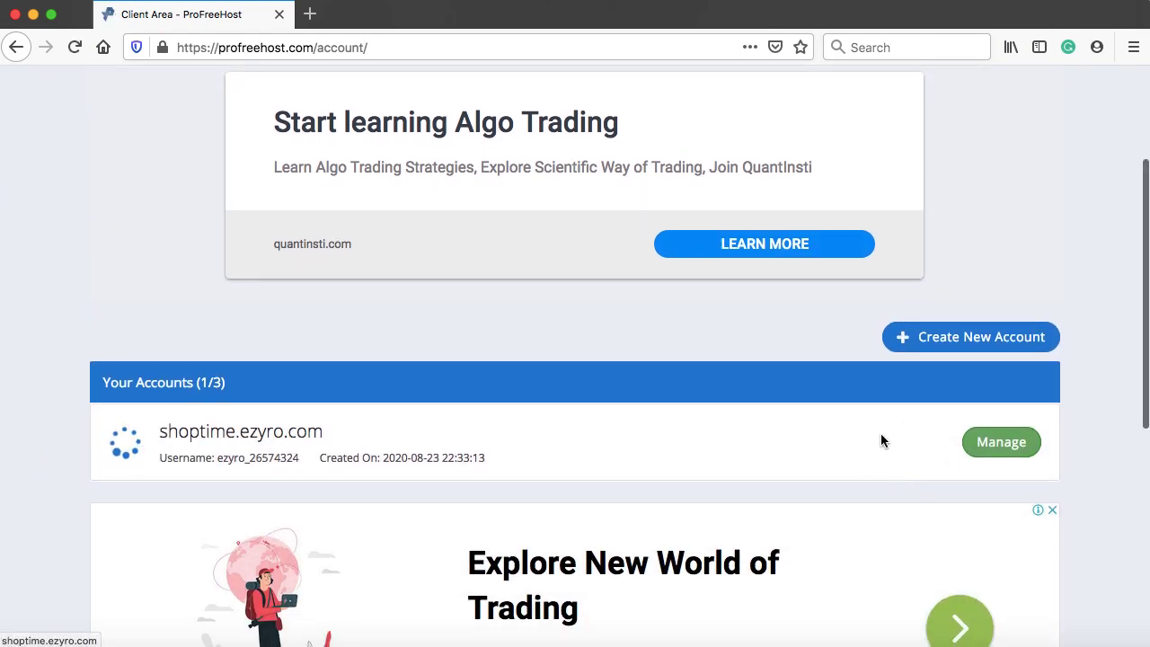
# - Manage shoptime.ezyro.com, refresh until its status is Active, then launch its Control Panel
pyautogui.click(1006, 447)
pyautogui.scroll(-5, 1004, 437)
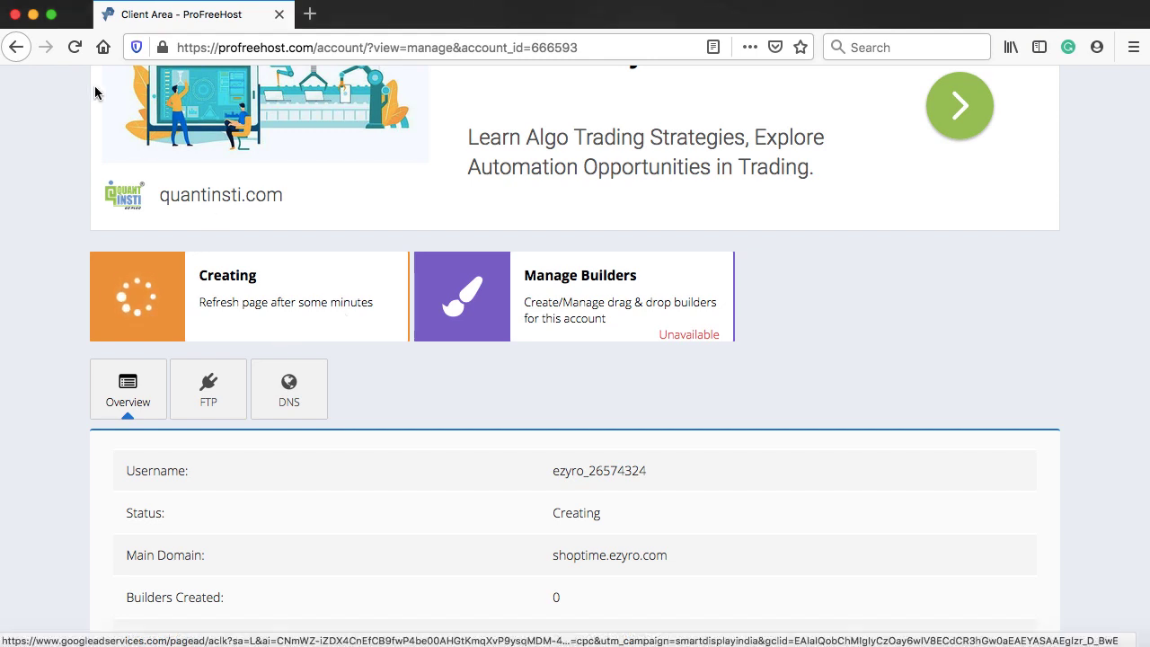
pyautogui.click(76, 50)
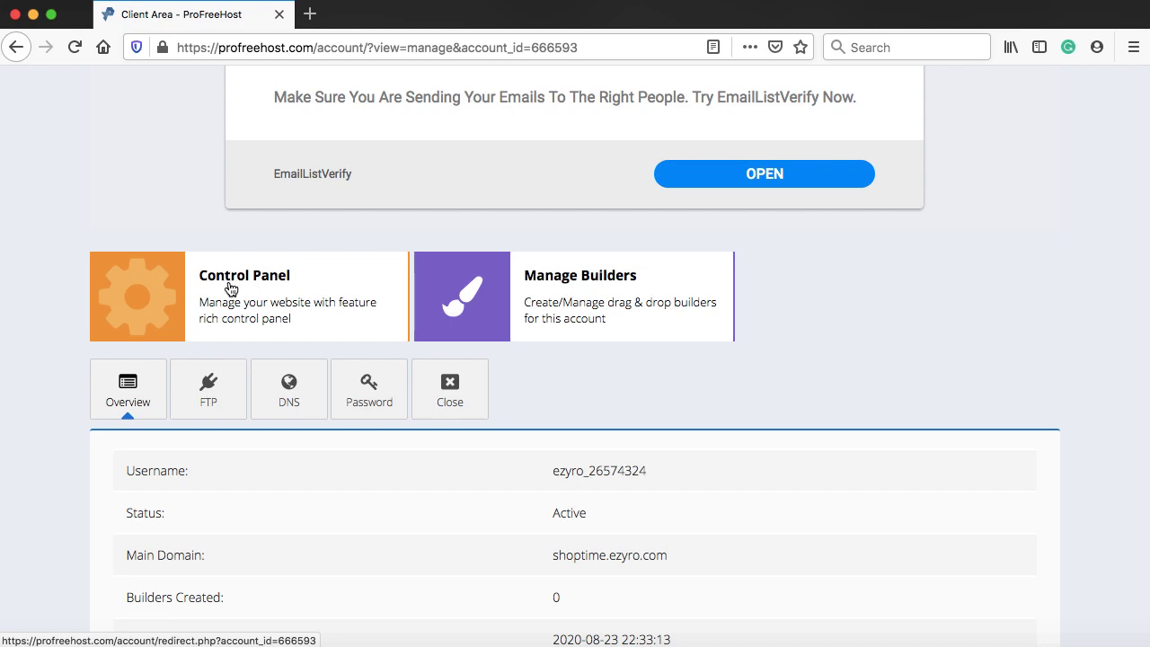
pyautogui.click(230, 287)
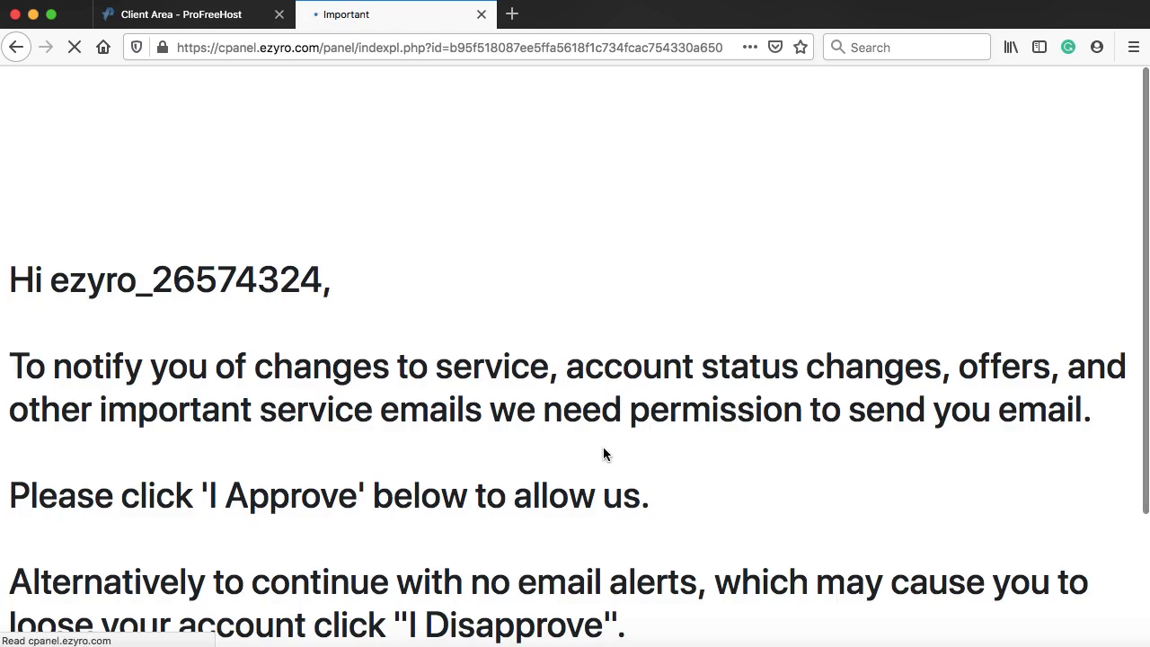
# - Approve service emails and scroll the cPanel home down to the Software section
pyautogui.scroll(-4, 603, 454)
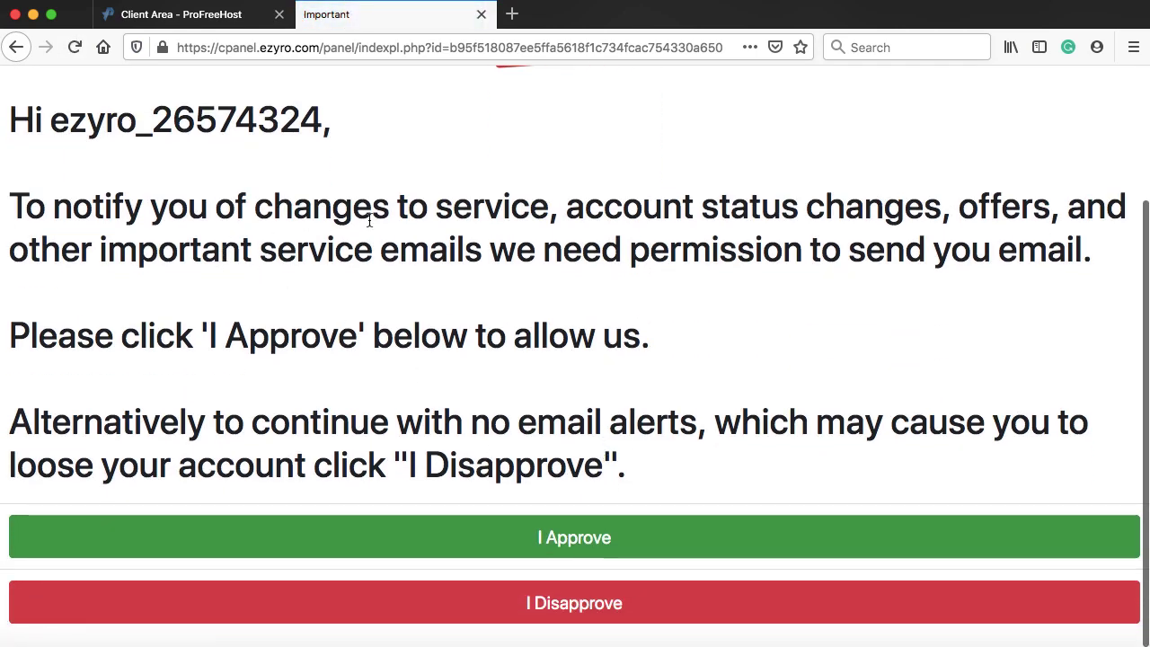
pyautogui.click(581, 537)
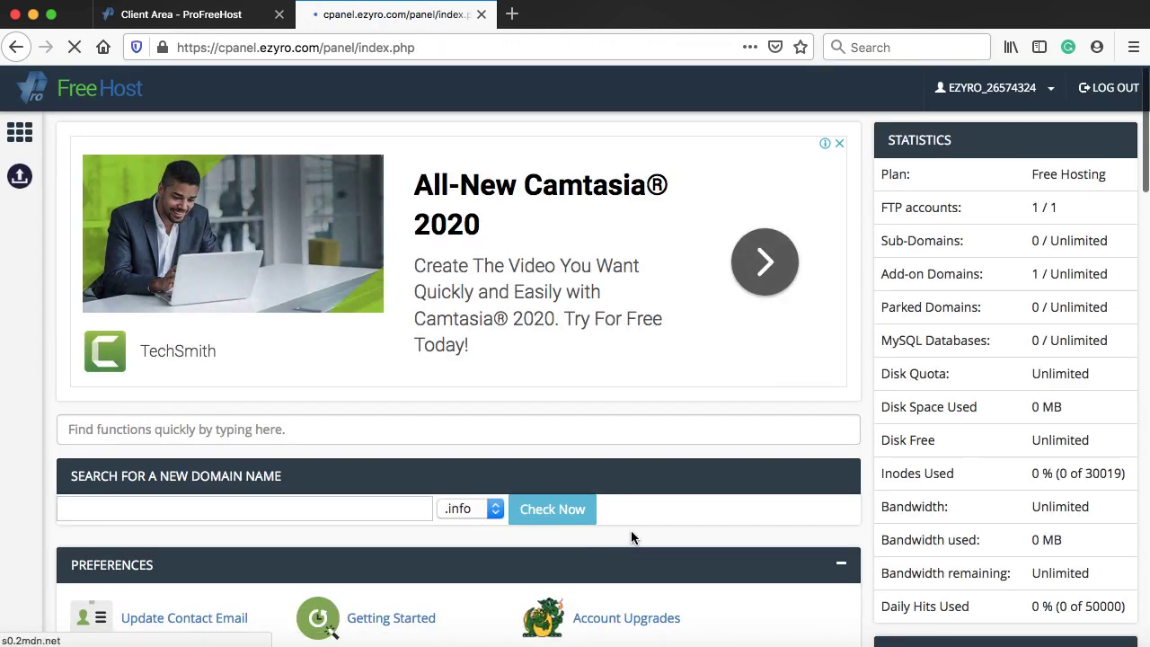
pyautogui.scroll(-5, 862, 530)
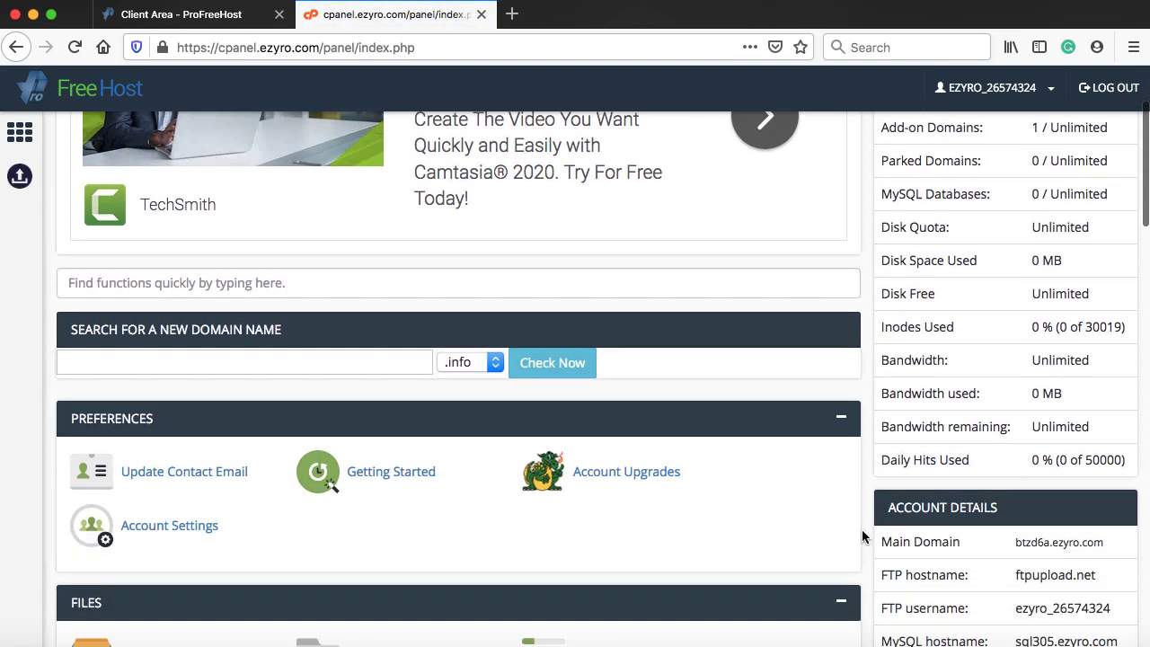
pyautogui.scroll(-12, 861, 530)
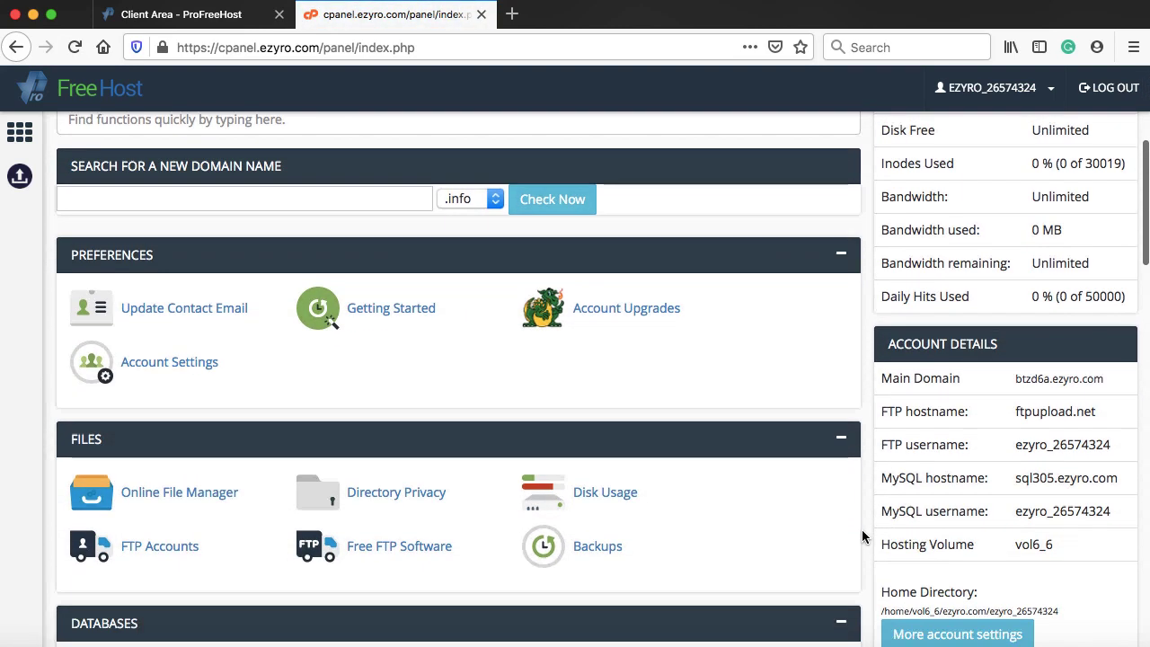
pyautogui.scroll(-11, 861, 529)
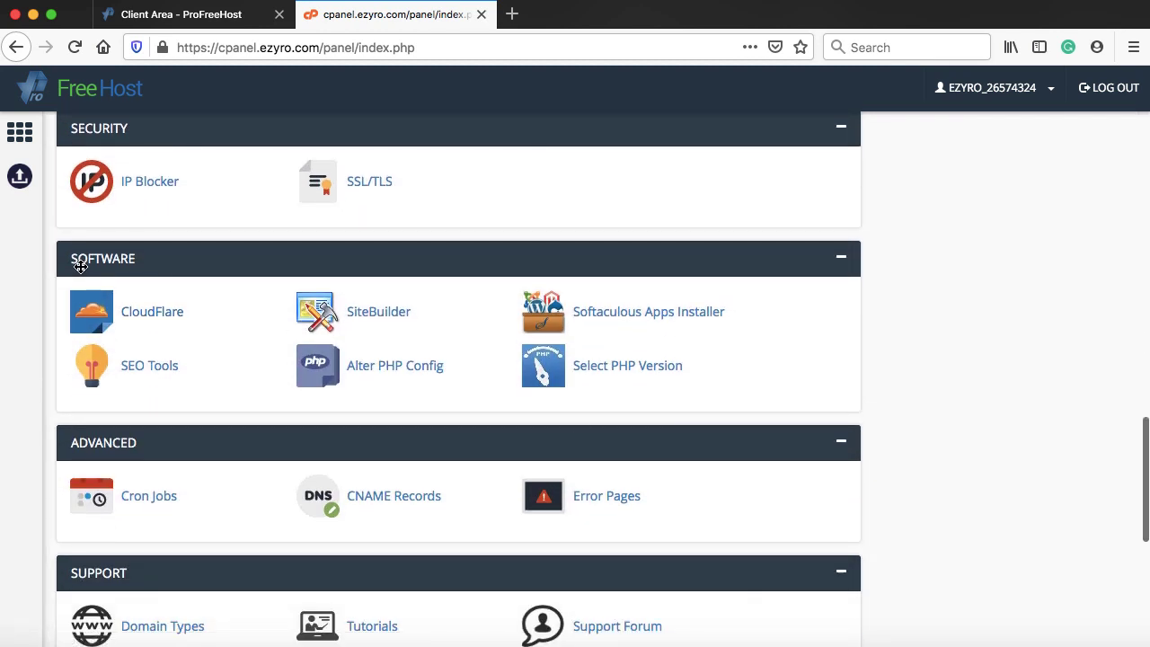
# - Start a Softaculous WordPress install for shoptime.ezyro.com, leaving the install directory blank
pyautogui.click(626, 315)
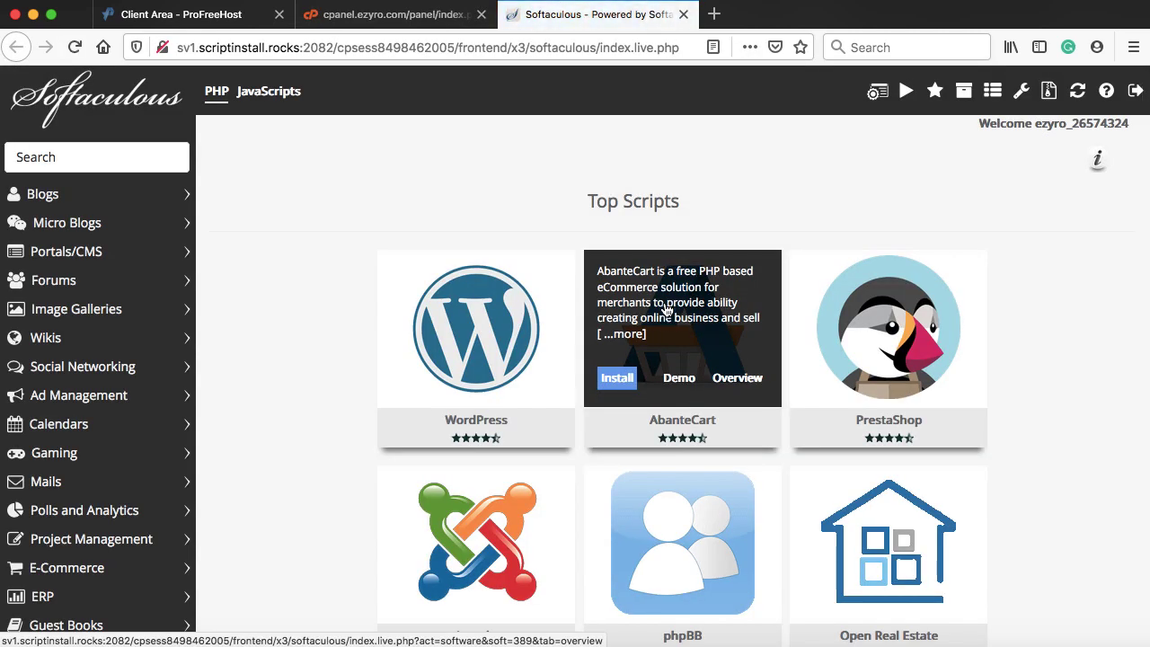
pyautogui.moveTo(453, 352)
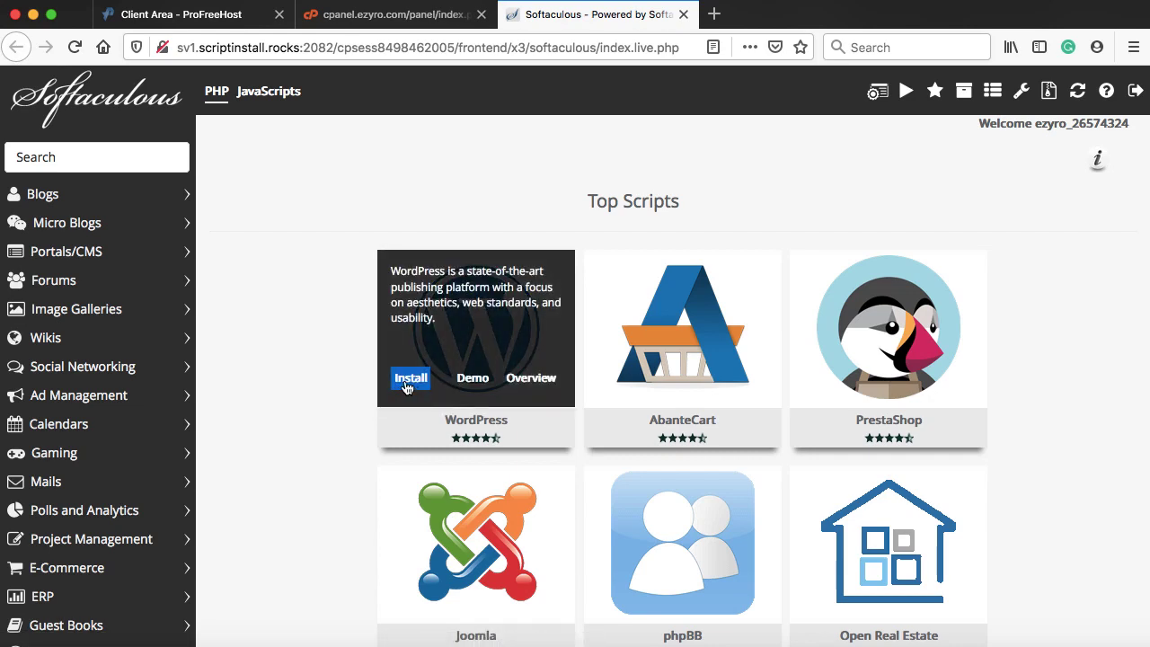
pyautogui.click(415, 381)
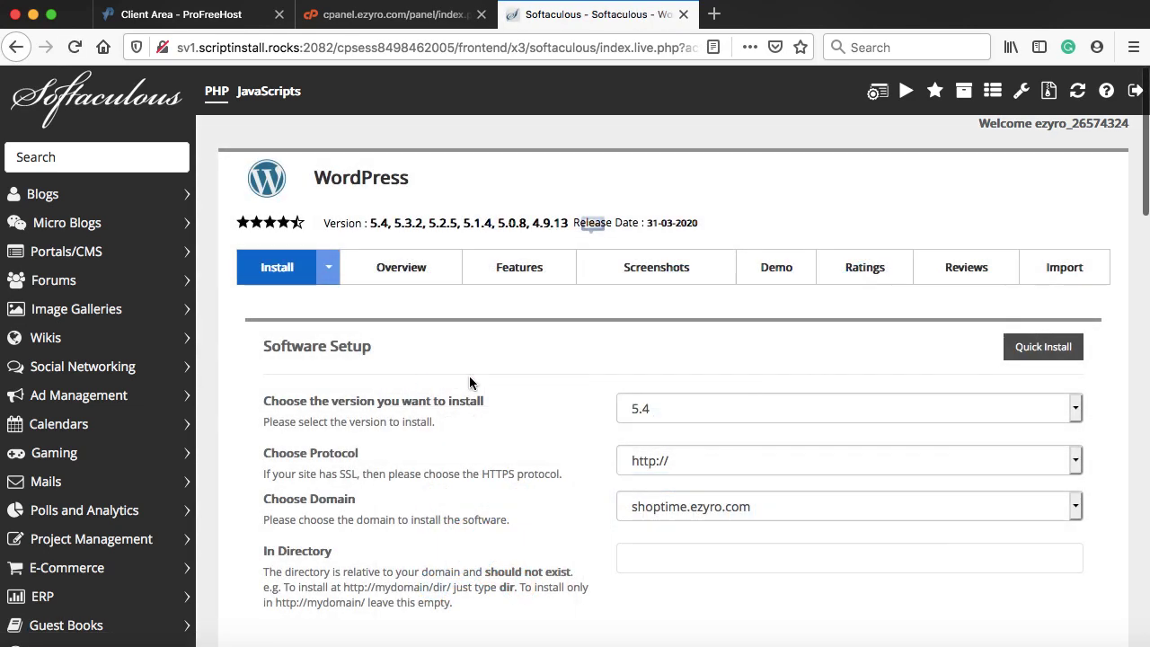
pyautogui.scroll(-3, 549, 388)
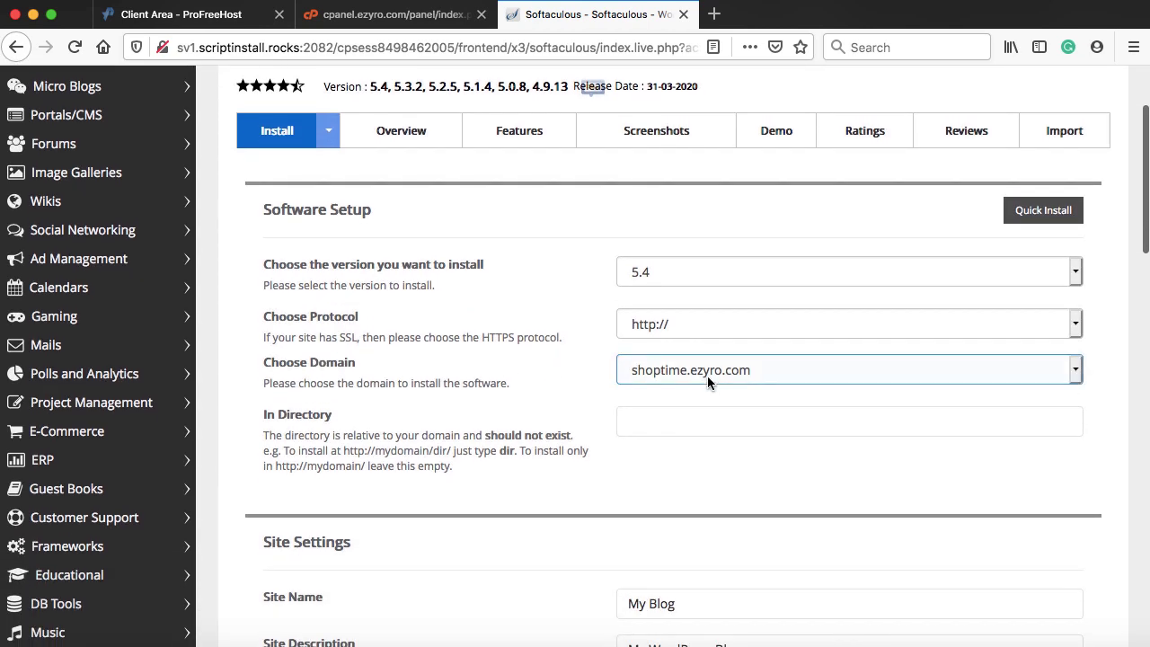
pyautogui.click(656, 415)
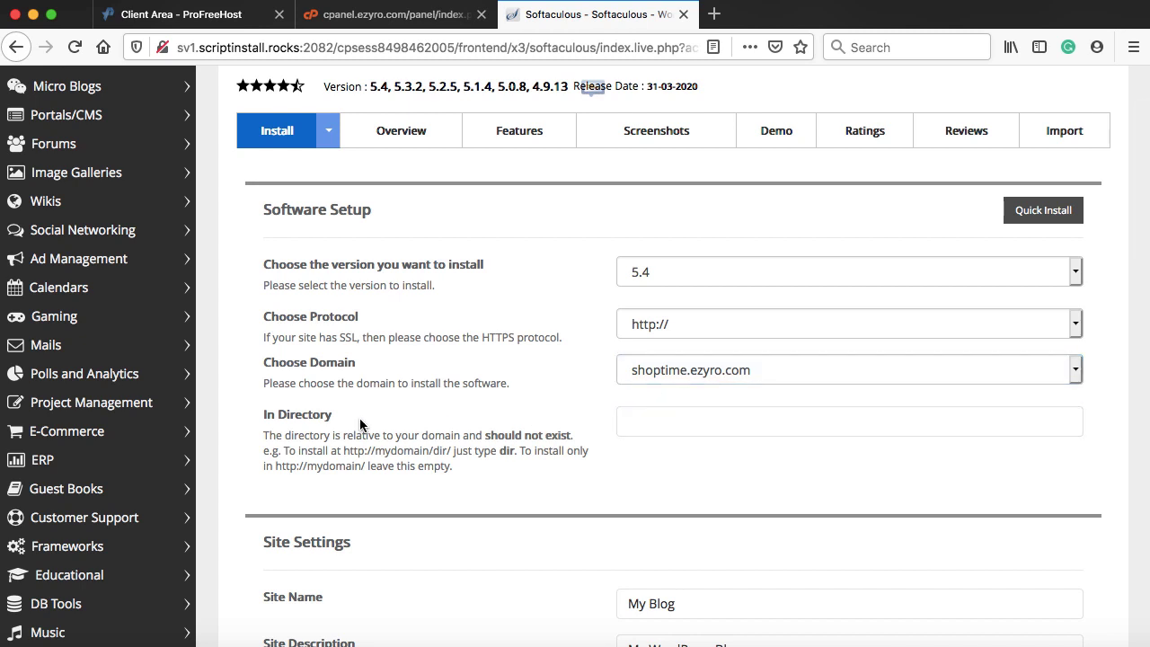
pyautogui.click(564, 517)
pyautogui.scroll(-1, 564, 517)
pyautogui.scroll(-4, 564, 518)
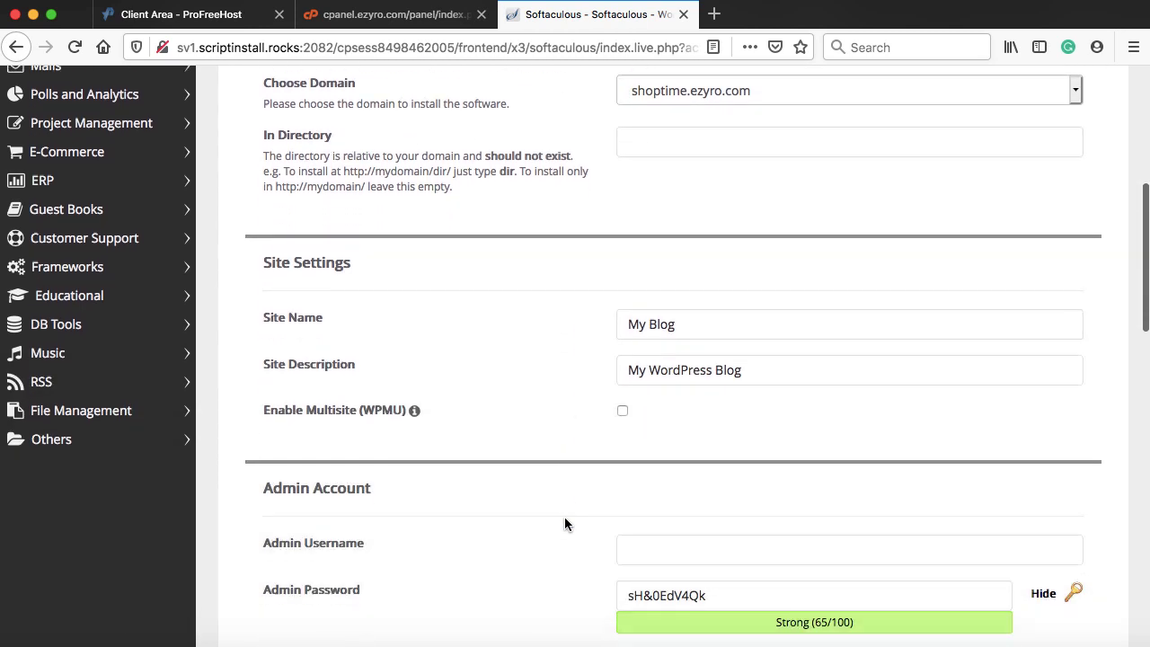
# - Rename the site to 'Shop Time' with the description 'Your Fashion Hub'
pyautogui.click(689, 303)
pyautogui.moveTo(688, 303); pyautogui.dragTo(614, 302)
pyautogui.write('Shop Time')
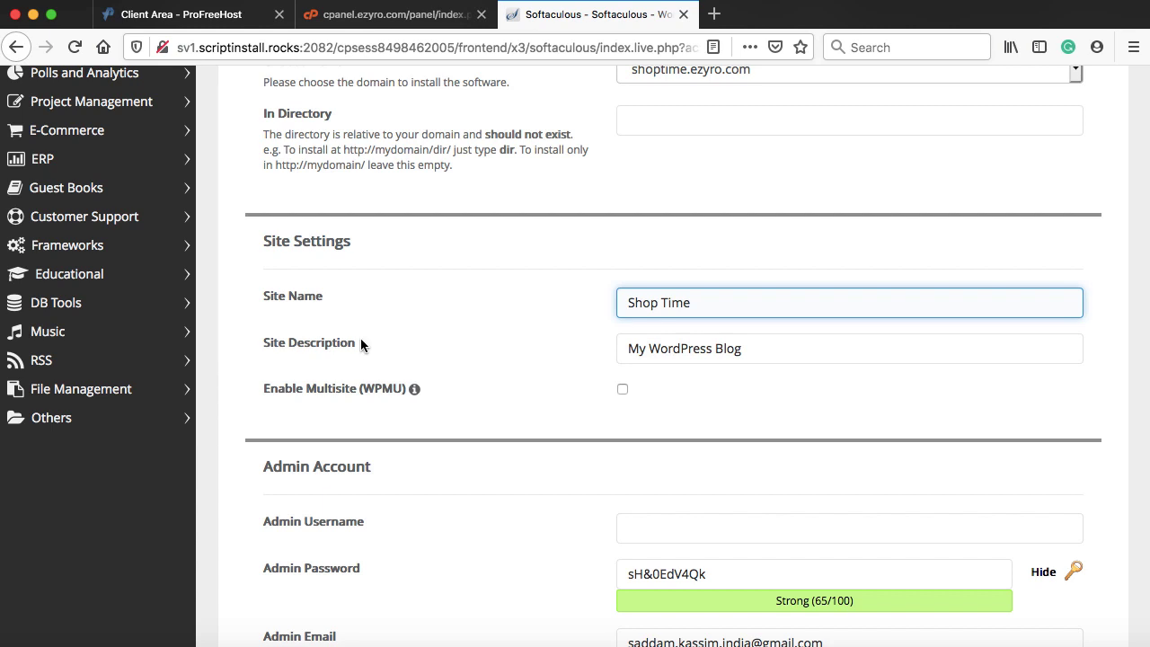
pyautogui.moveTo(746, 349); pyautogui.dragTo(627, 349)
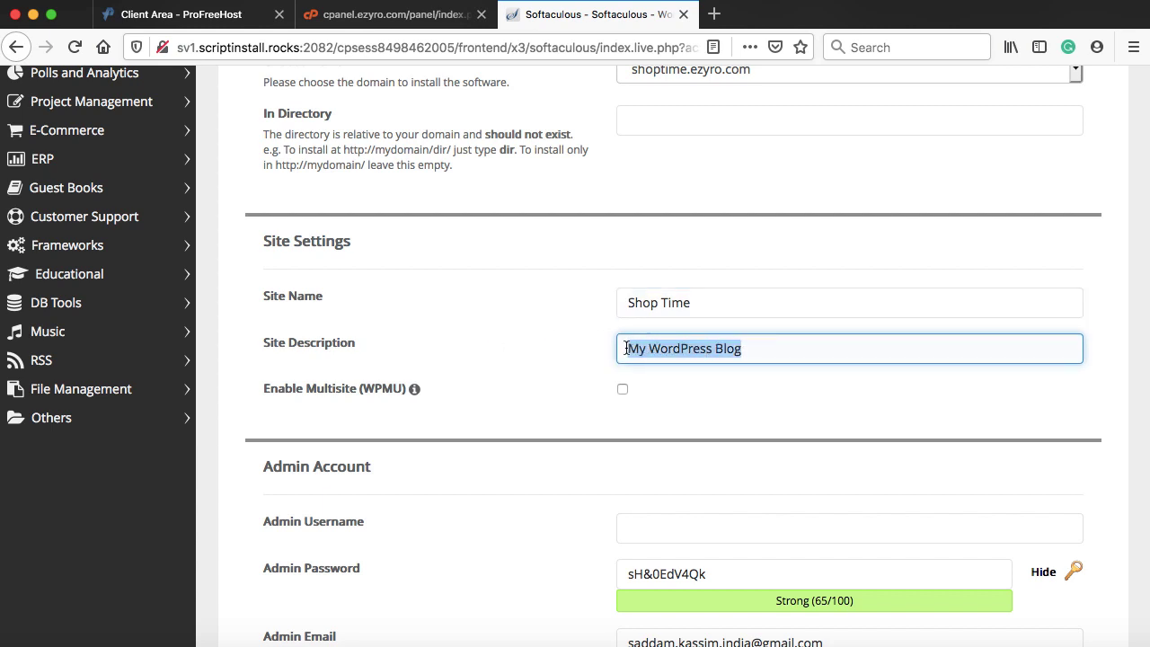
pyautogui.write('Your Fashion Hub')
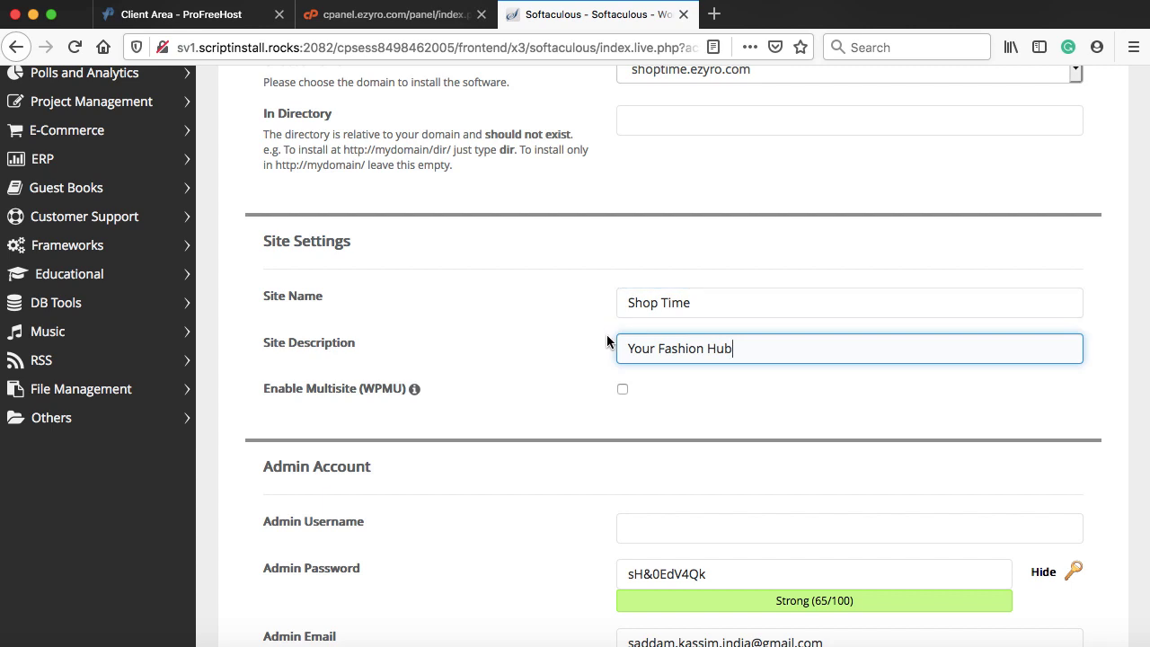
# - Enter the admin username and save a spare copy of the generated admin password
pyautogui.scroll(-5, 584, 489)
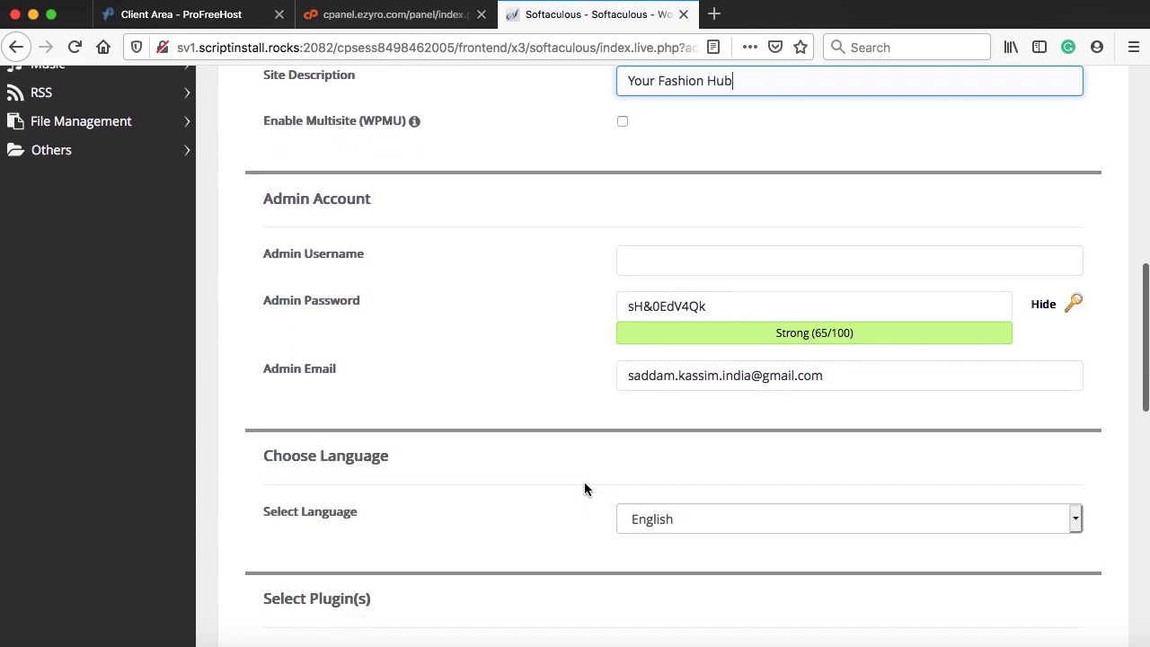
pyautogui.click(647, 265)
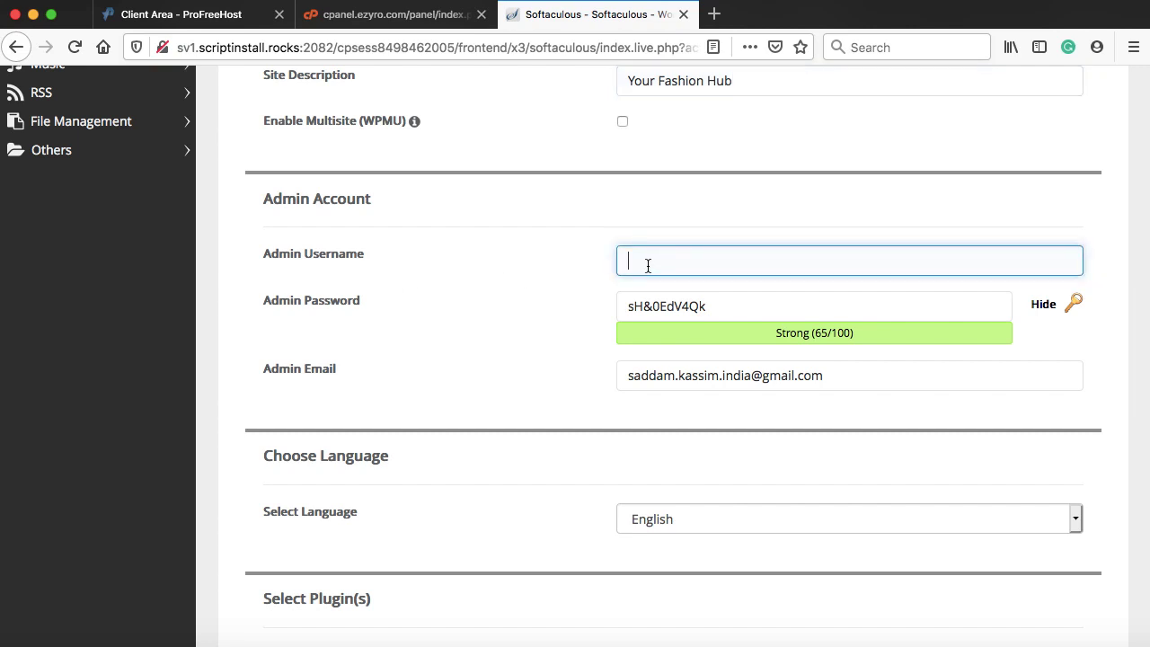
pyautogui.write('saddam7')
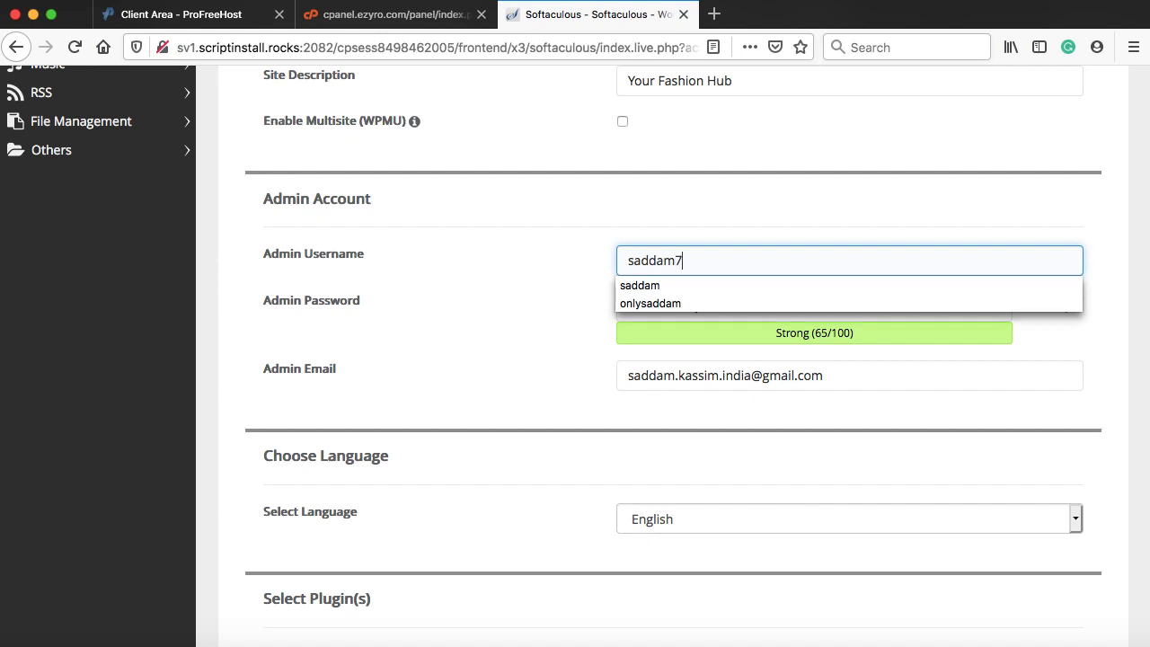
pyautogui.write('89')
pyautogui.moveTo(706, 305); pyautogui.dragTo(626, 306)
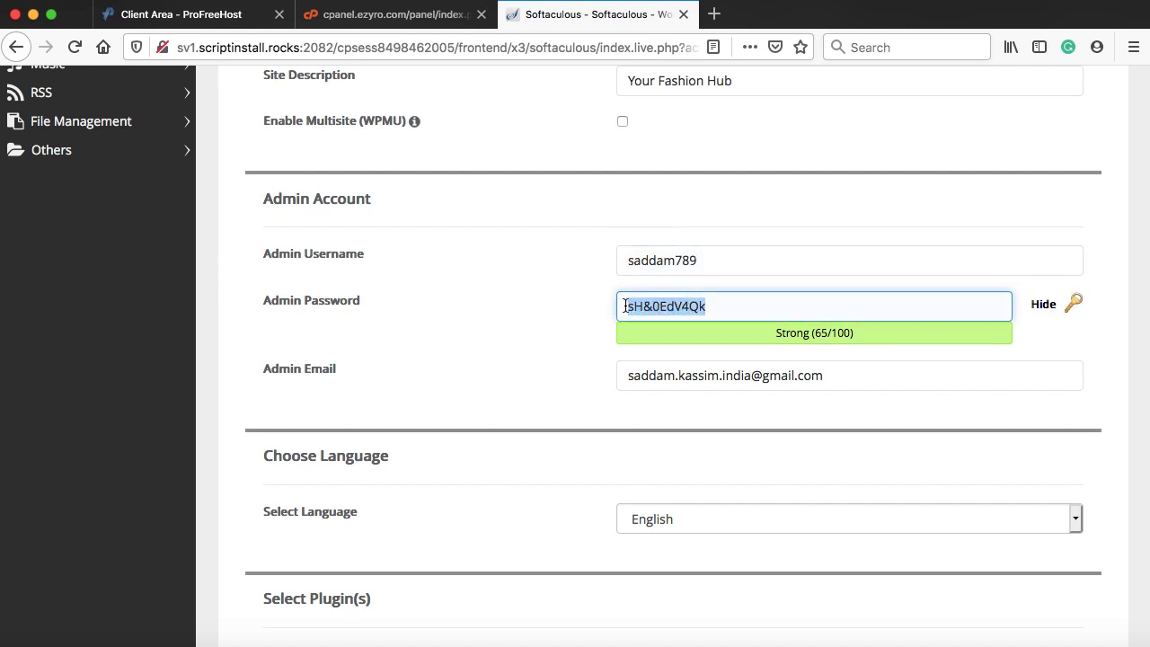
pyautogui.click(865, 48)
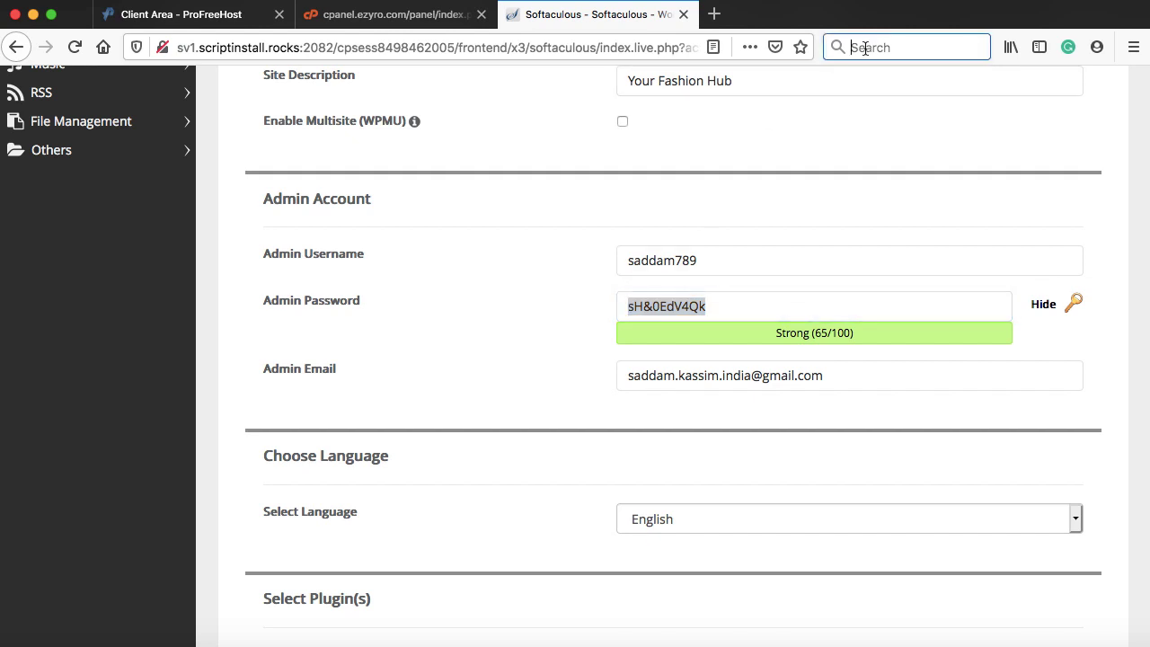
pyautogui.click(790, 141)
# - Review the admin email and password, leaving them as they are, and scroll to Install
pyautogui.scroll(-2, 449, 333)
pyautogui.click(674, 311)
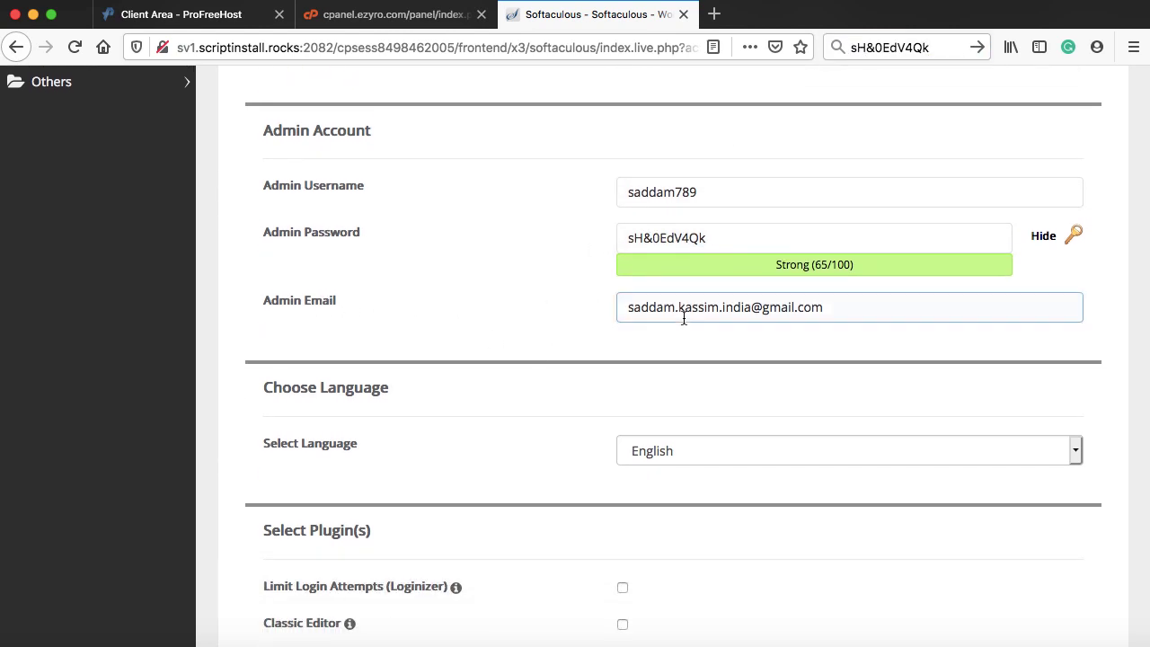
pyautogui.click(721, 232)
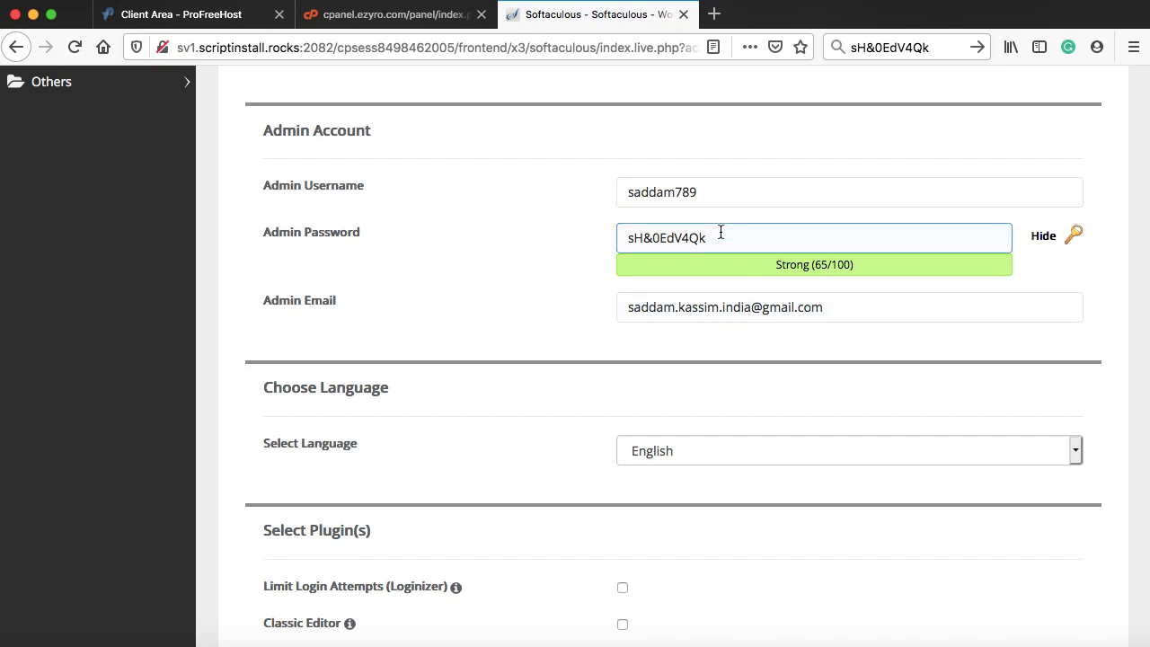
pyautogui.click(849, 313)
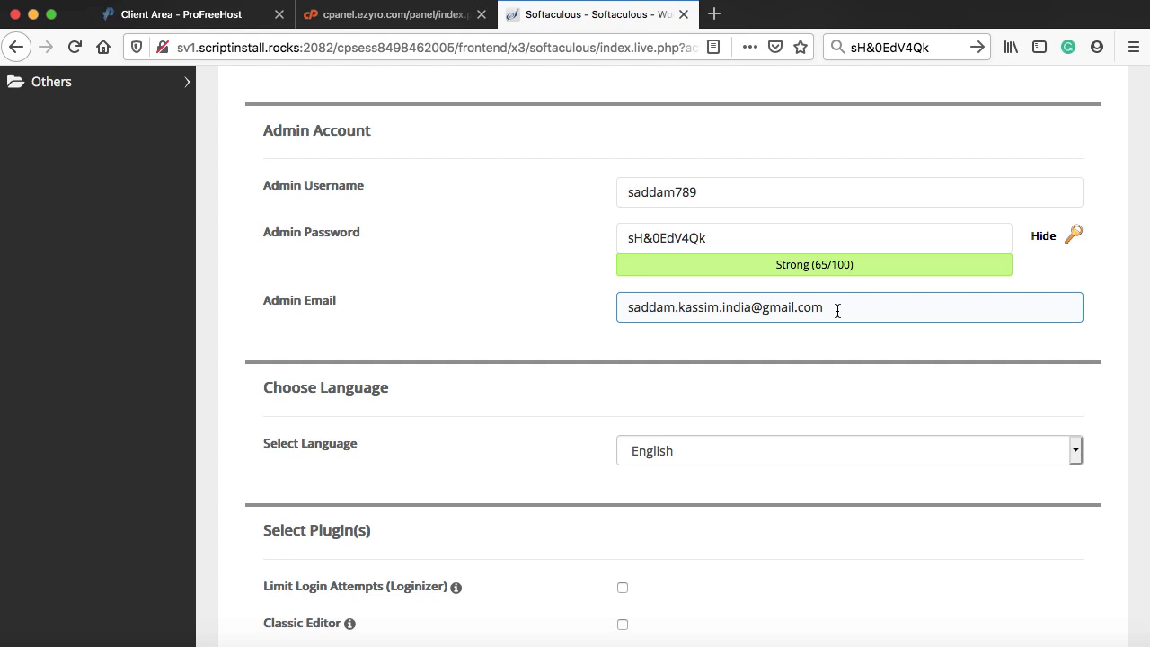
pyautogui.scroll(-5, 837, 310)
pyautogui.click(738, 316)
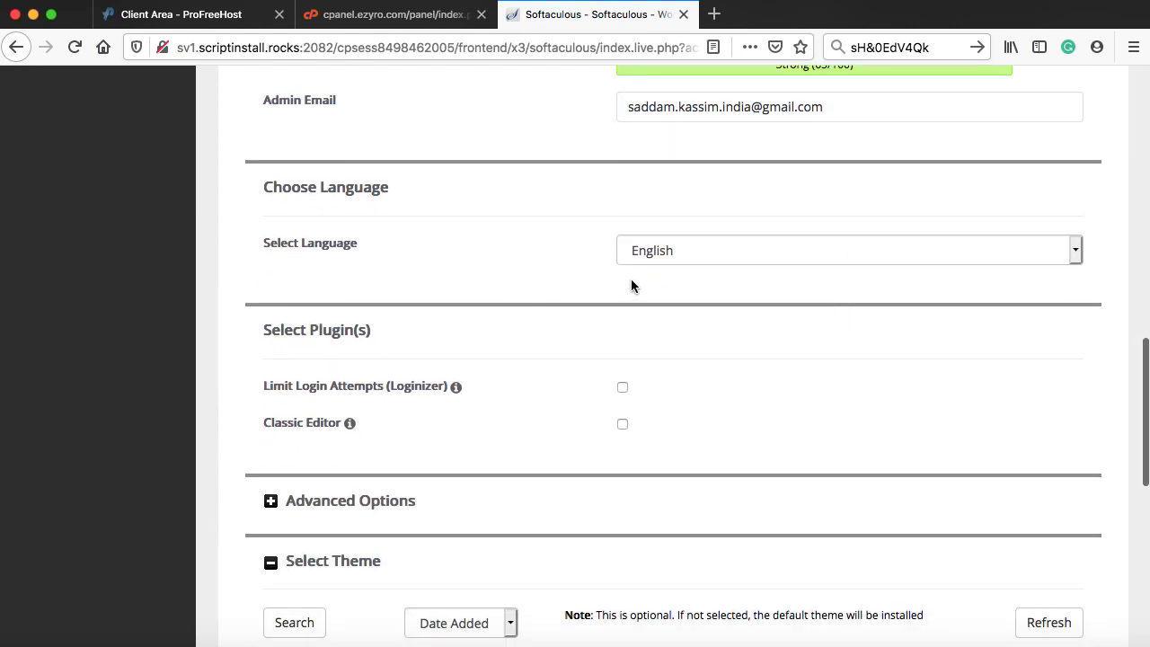
pyautogui.scroll(-5, 664, 338)
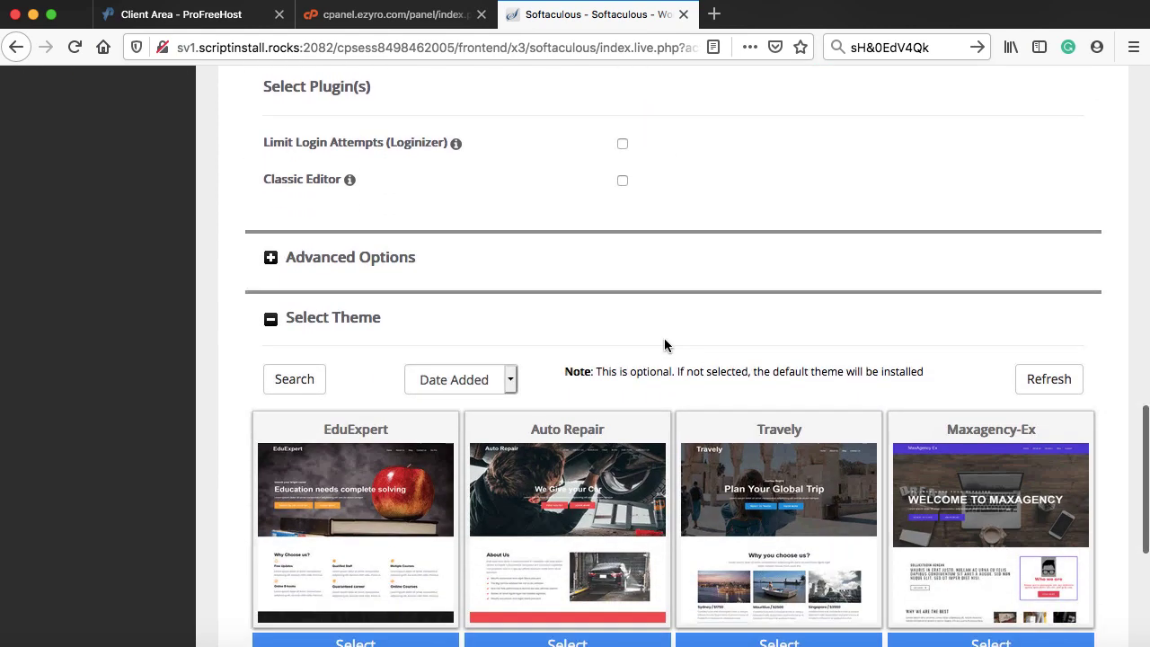
pyautogui.scroll(-5, 611, 355)
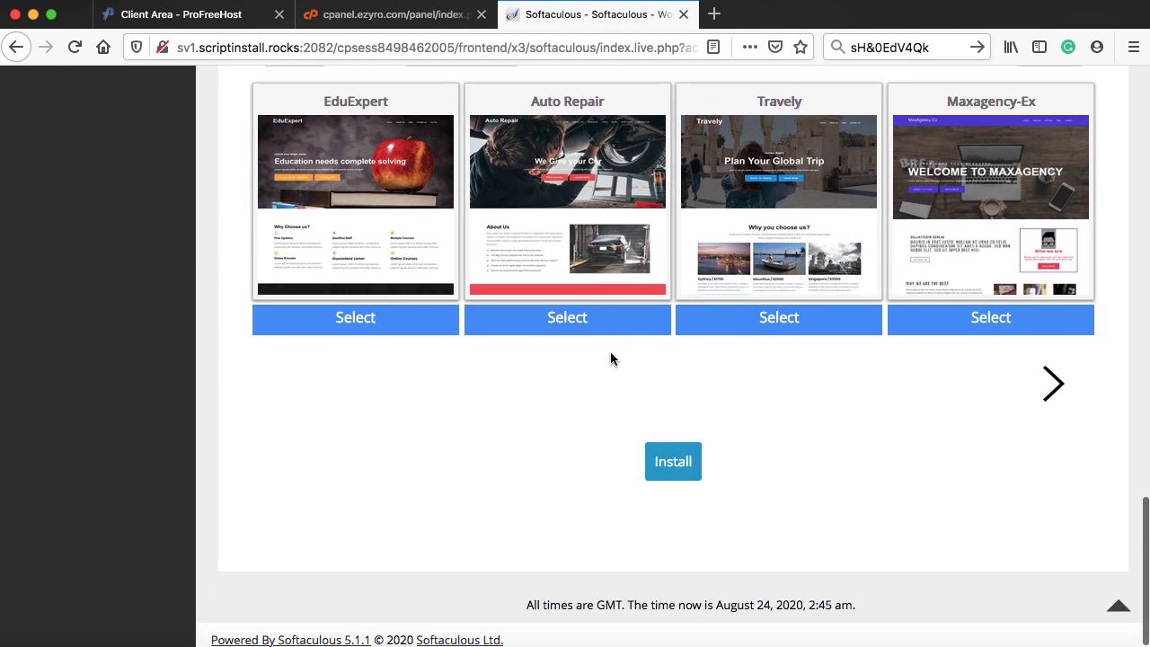
# - Install WordPress and open the new Shop Time site's address in a new tab
pyautogui.click(672, 464)
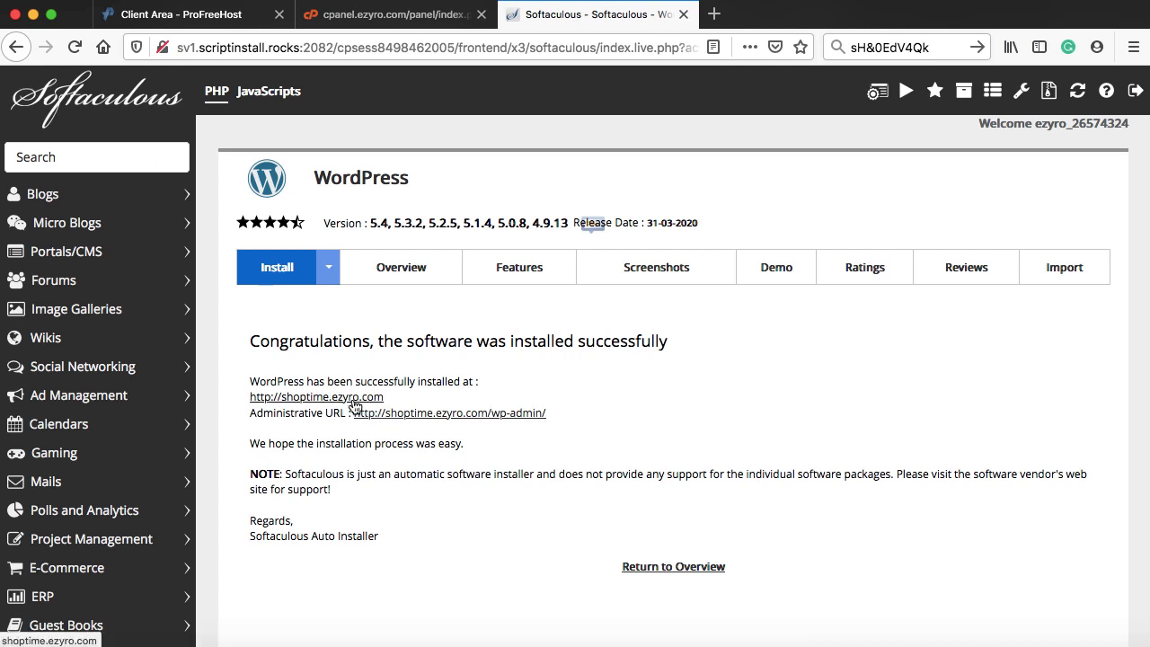
pyautogui.moveTo(387, 398); pyautogui.dragTo(253, 402)
pyautogui.press('super+c')
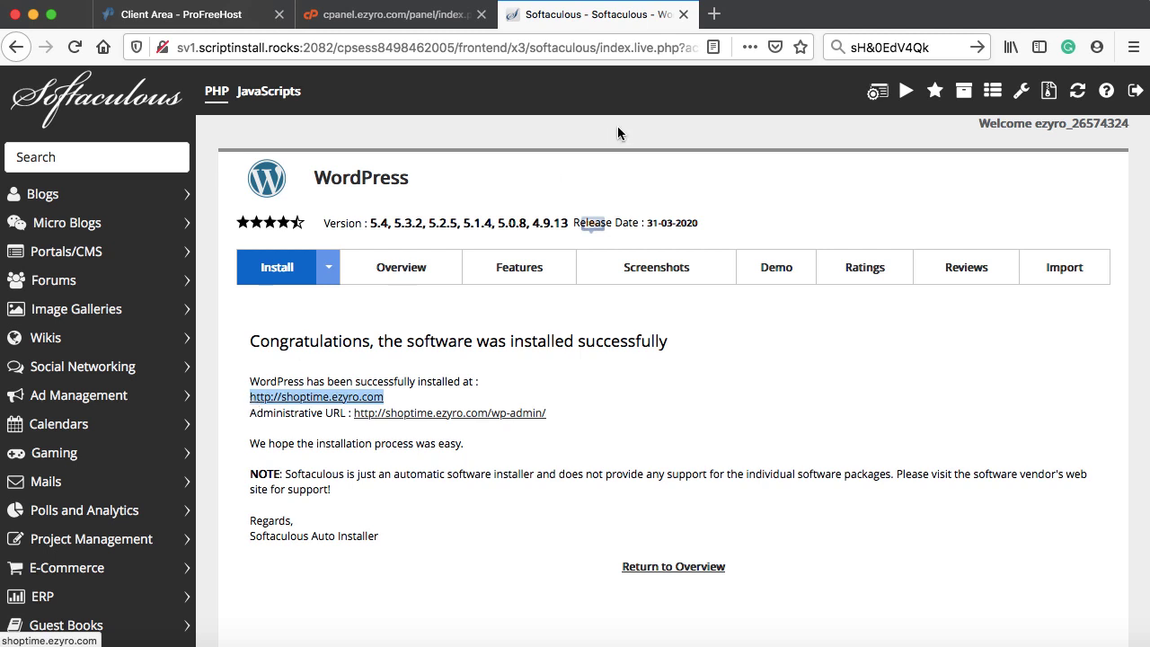
pyautogui.click(714, 14)
pyautogui.press('super+v')
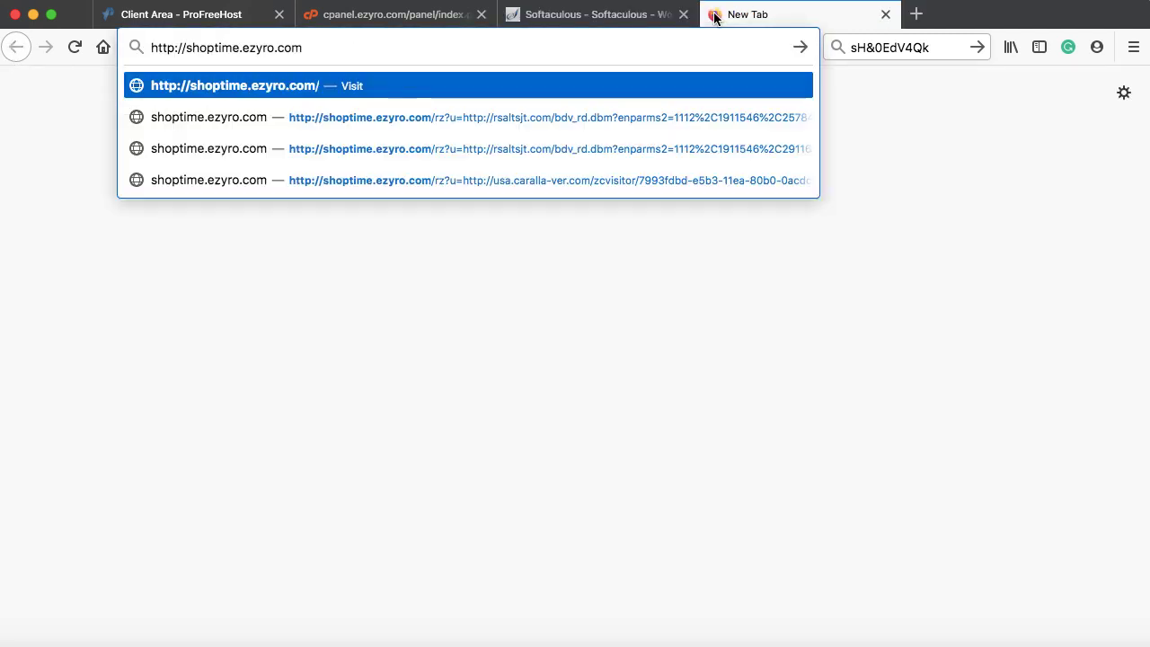
pyautogui.press('Return')
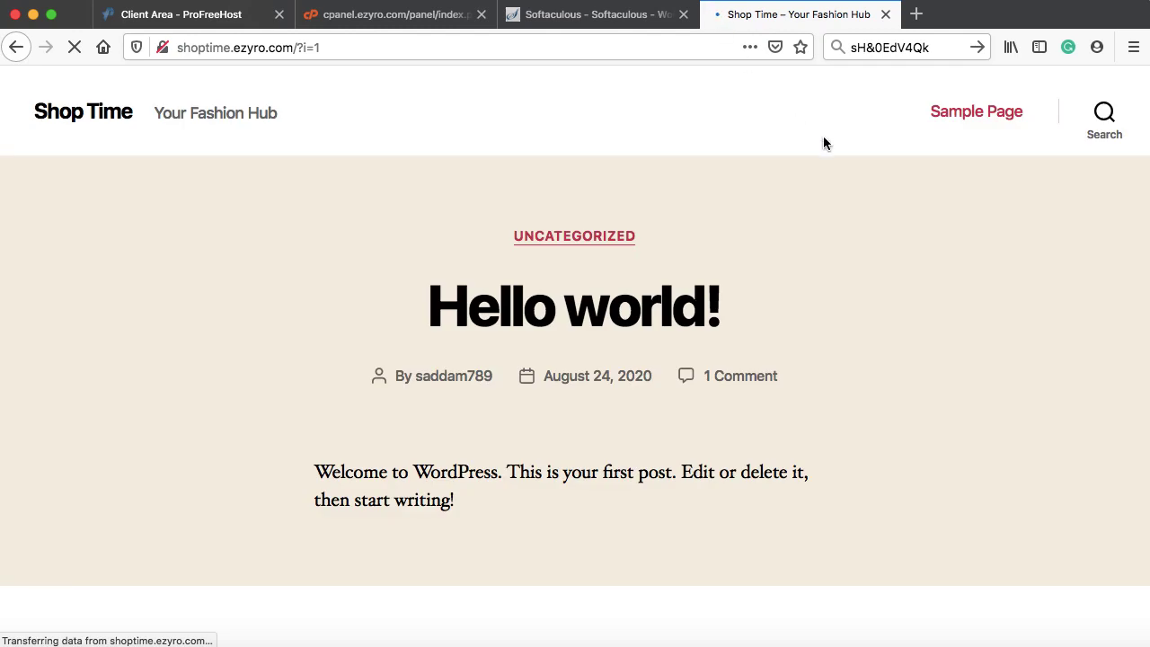
# - Browse the Shop Time home page, then return to the installation success page
pyautogui.scroll(-3, 824, 144)
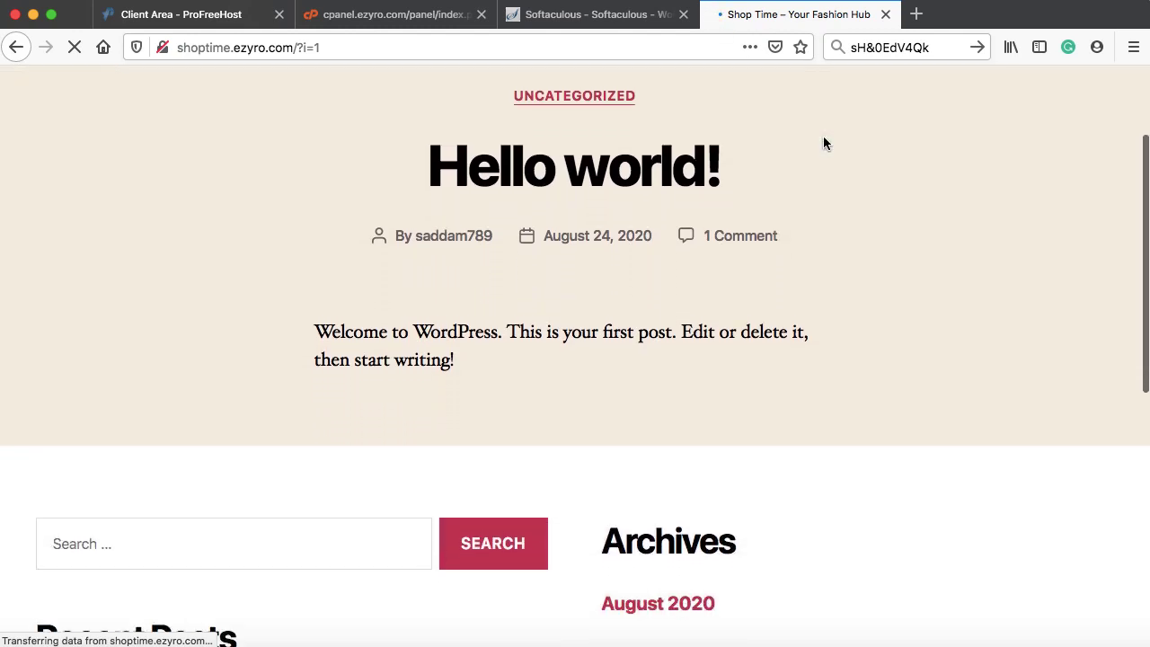
pyautogui.scroll(-4, 824, 143)
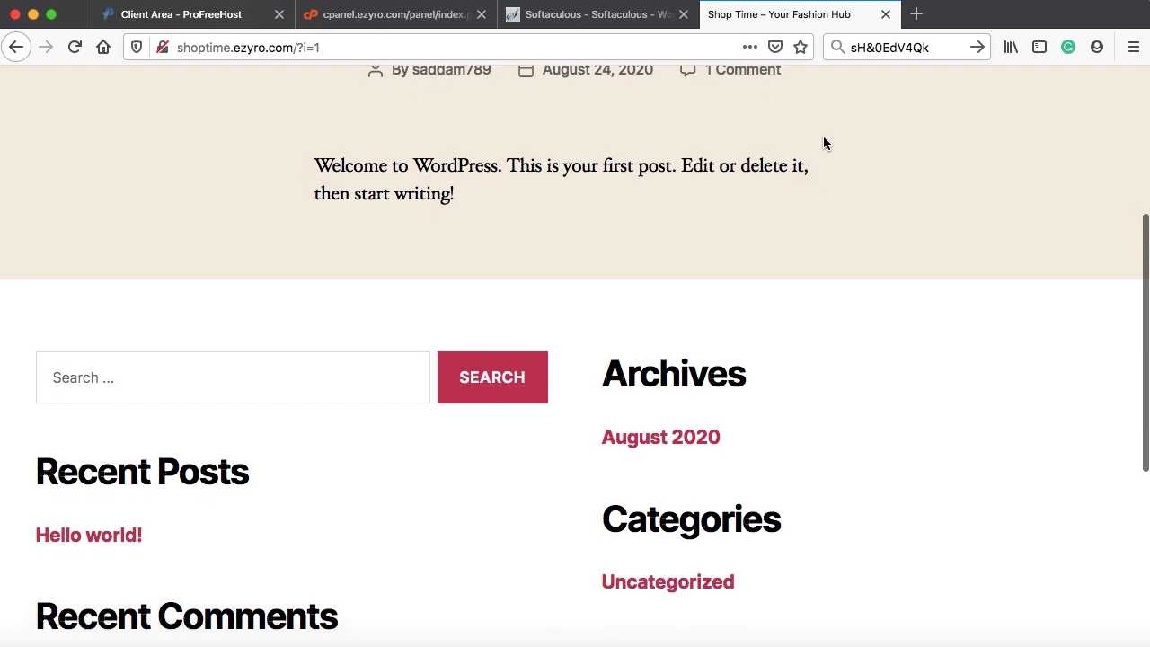
pyautogui.scroll(-2, 824, 144)
pyautogui.scroll(-2, 824, 144)
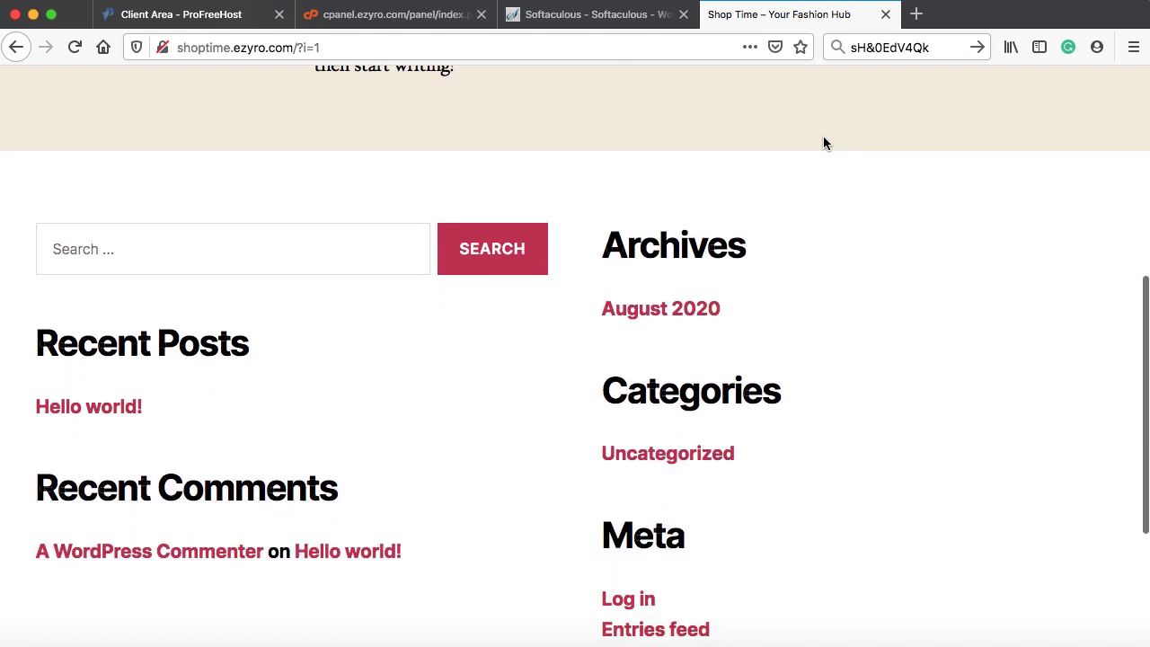
pyautogui.scroll(8, 824, 144)
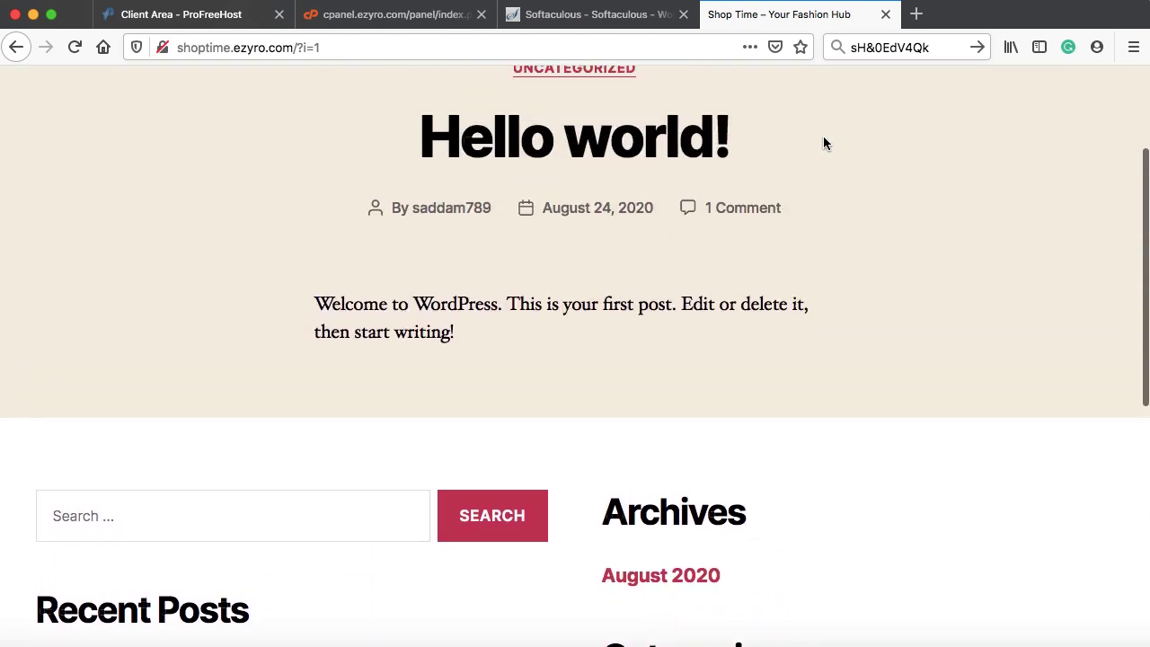
pyautogui.scroll(3, 824, 144)
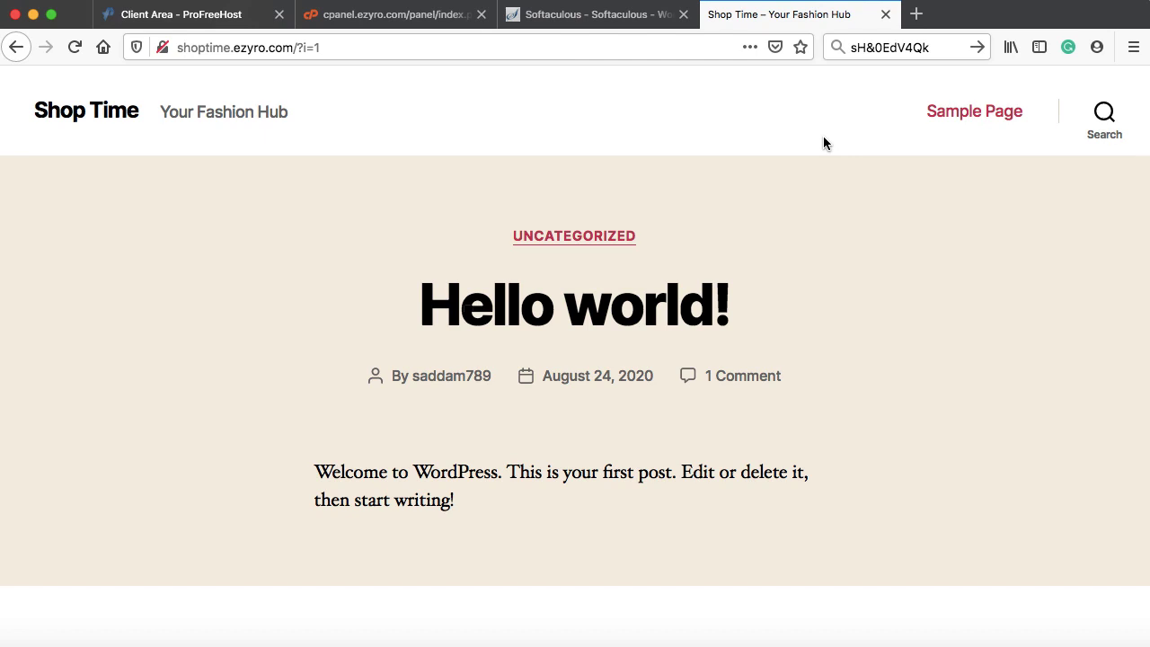
pyautogui.click(619, 16)
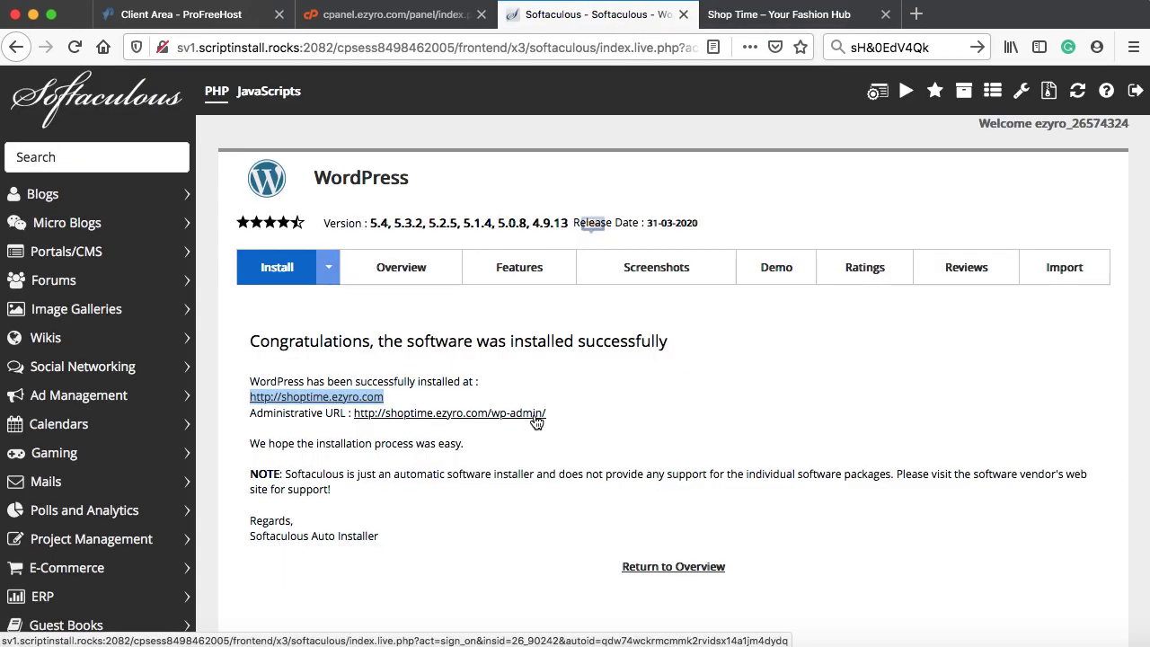
# - Open the copied Administrative URL in a new tab to reach the WordPress login page
pyautogui.moveTo(548, 416); pyautogui.dragTo(364, 418)
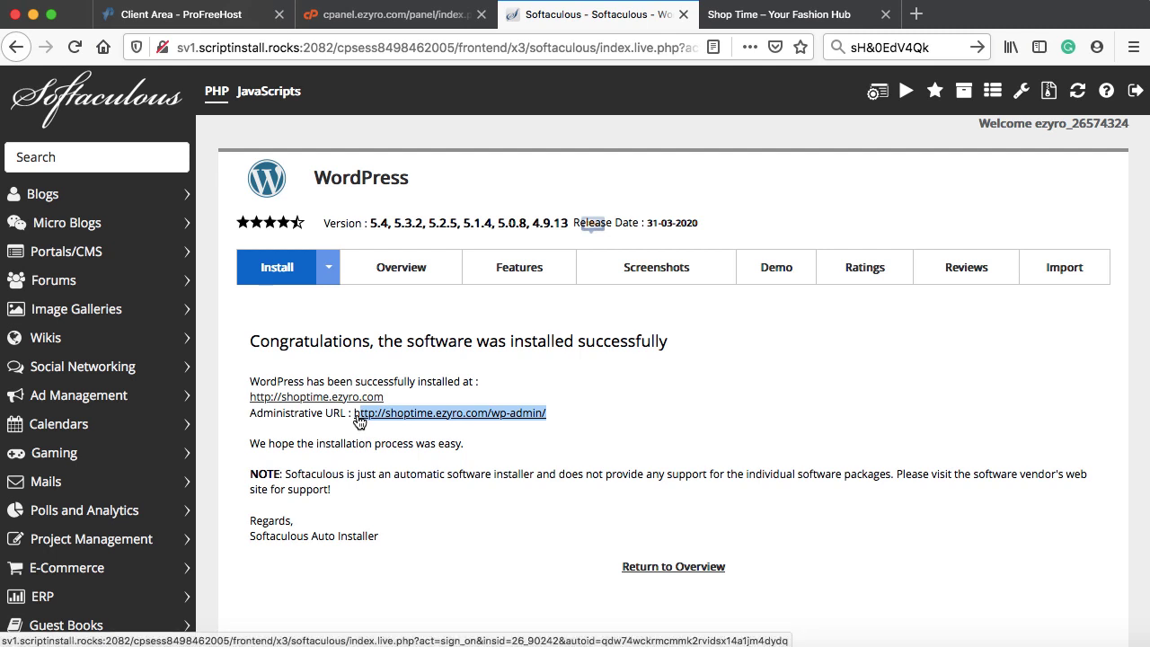
pyautogui.press('super+c')
pyautogui.click(917, 13)
pyautogui.press('super+v')
pyautogui.press('Return')
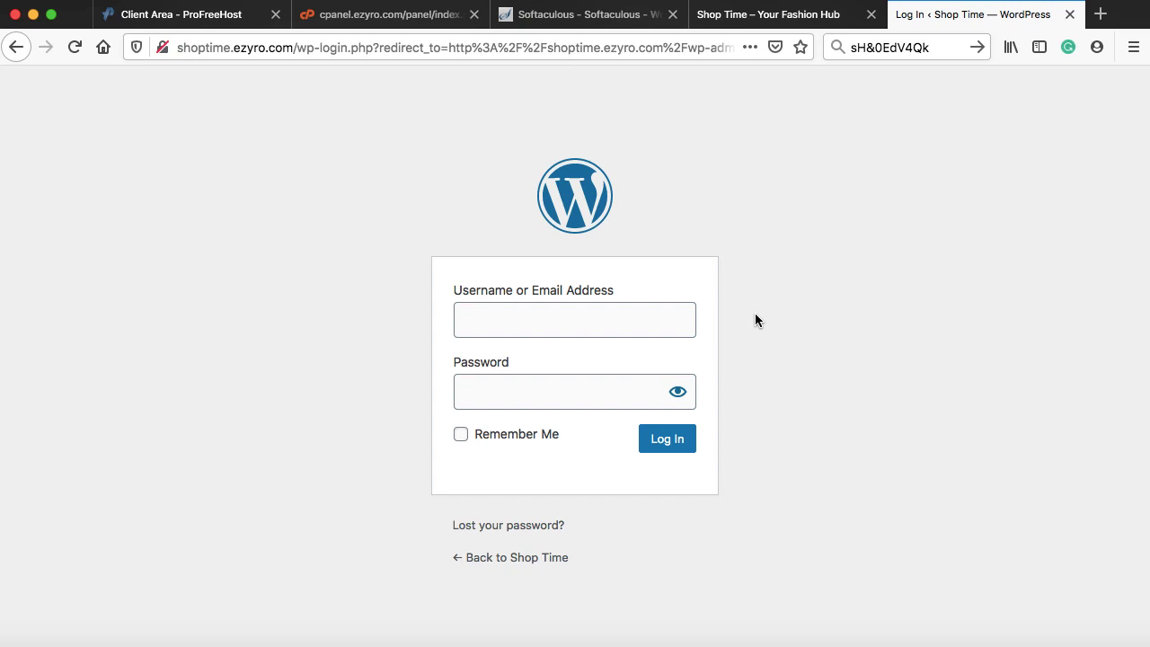
# - Log in with the admin username and the saved password, dismissing the insecure-connection warning
pyautogui.click(631, 319)
pyautogui.press('super+v')
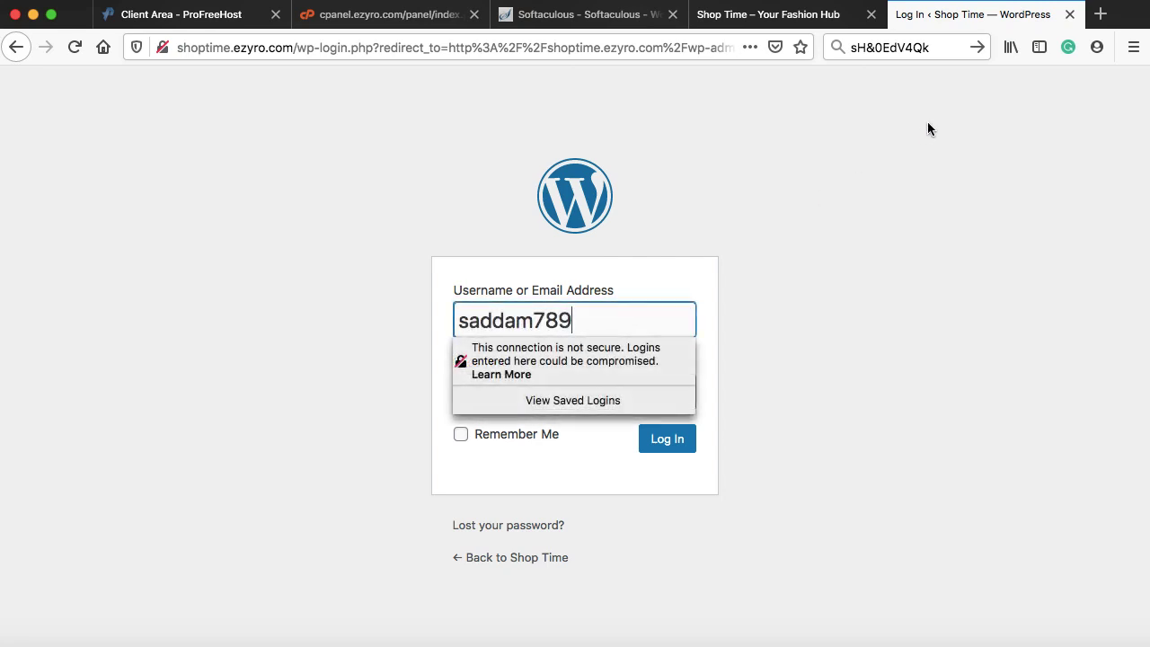
pyautogui.doubleClick(901, 47)
pyautogui.press('super+a')
pyautogui.press('super+c')
pyautogui.click(556, 388)
pyautogui.press('super+v')
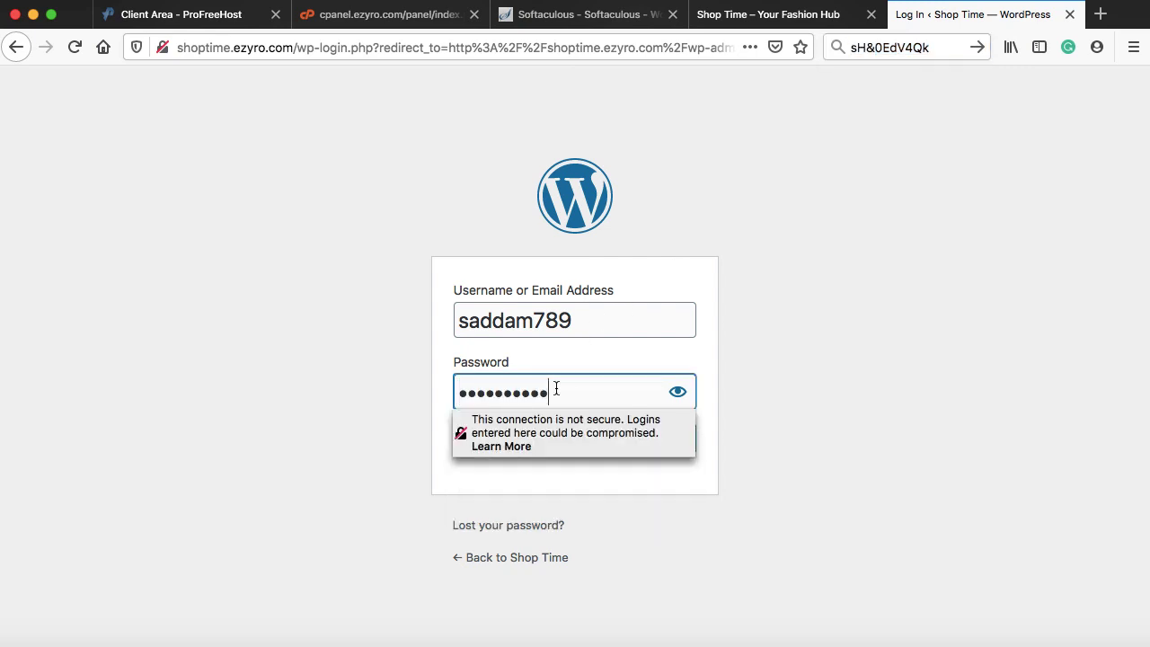
pyautogui.click(689, 460)
pyautogui.click(669, 440)
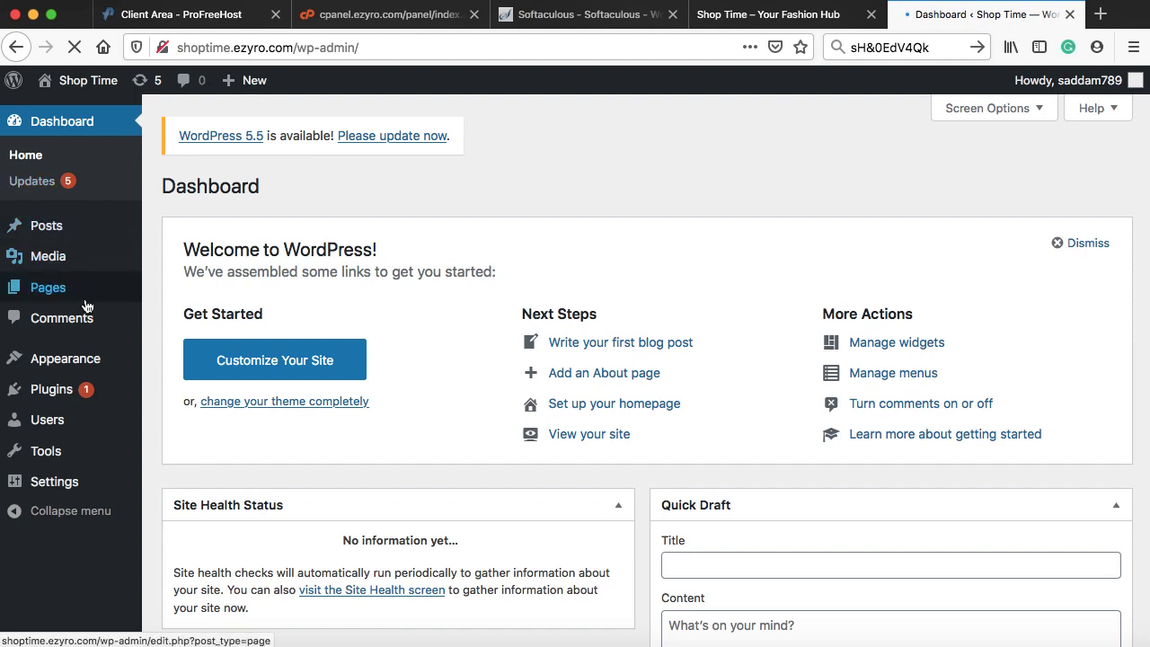
pyautogui.moveTo(80, 486)
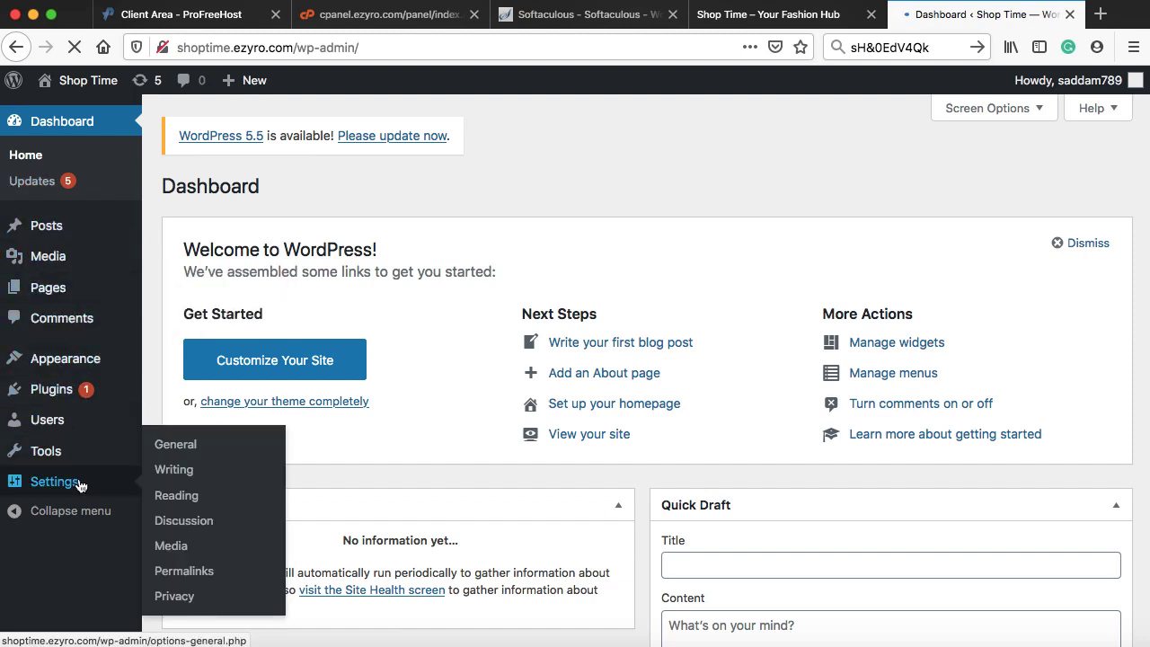
pyautogui.moveTo(81, 292)
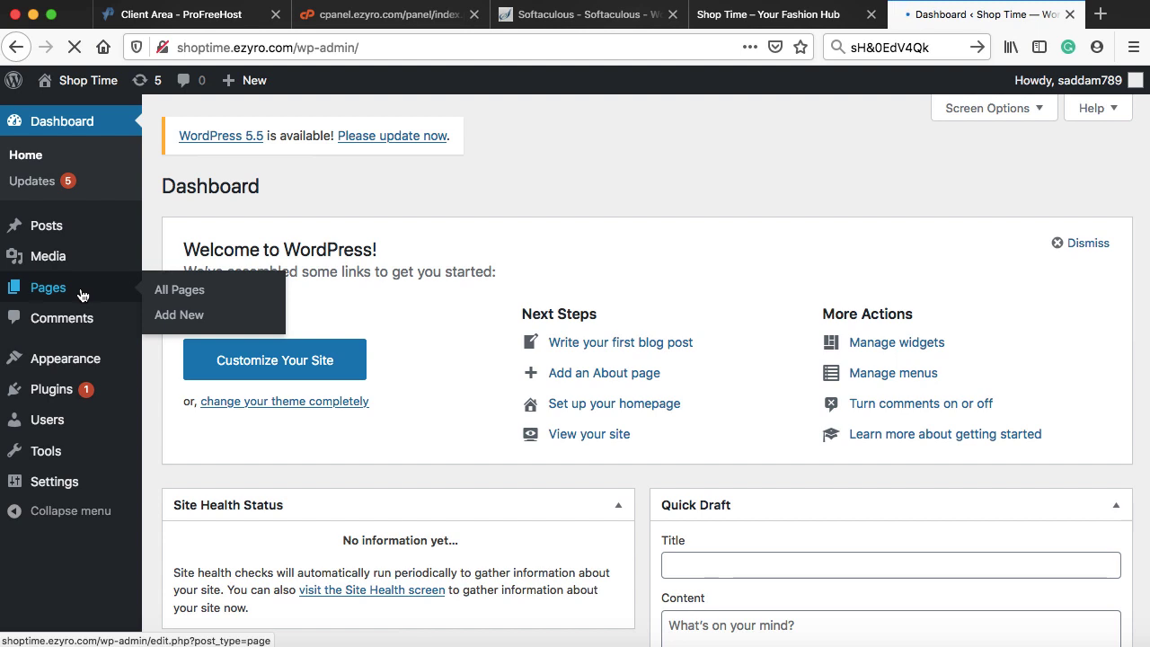
pyautogui.moveTo(61, 365)
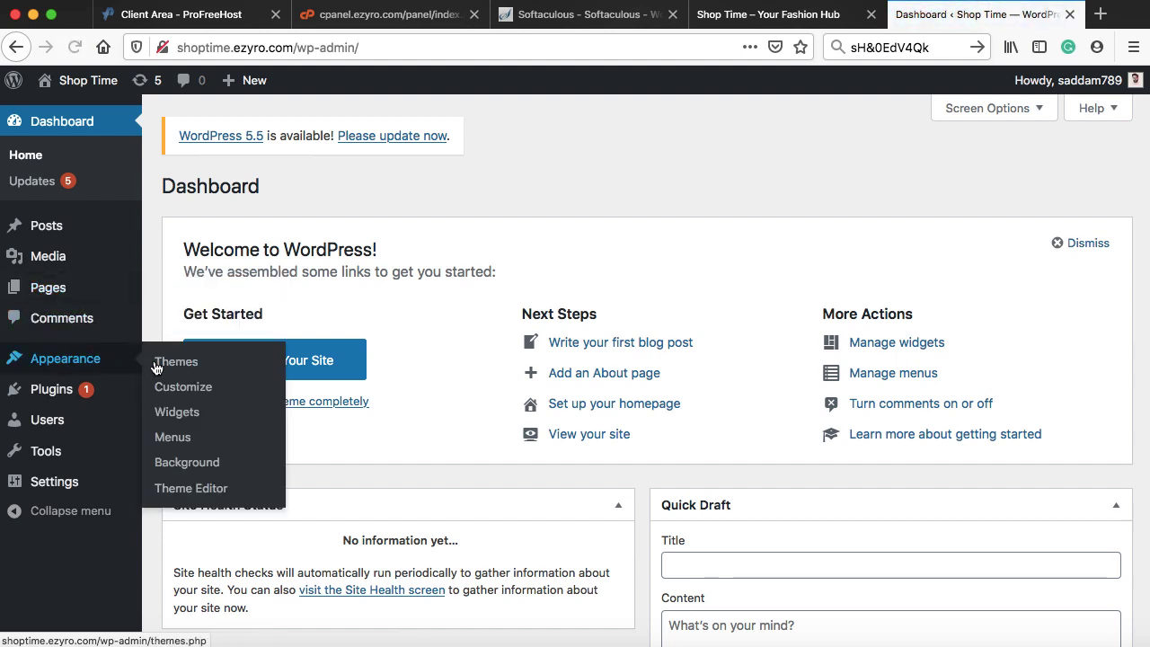
pyautogui.moveTo(51, 398)
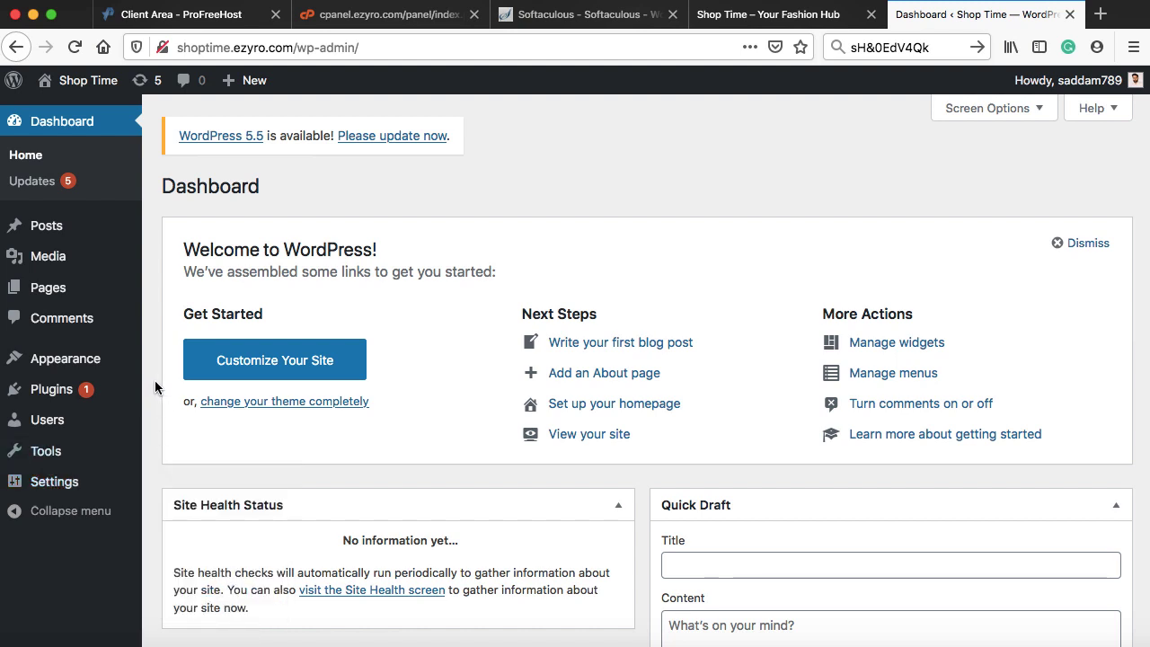
pyautogui.moveTo(122, 388)
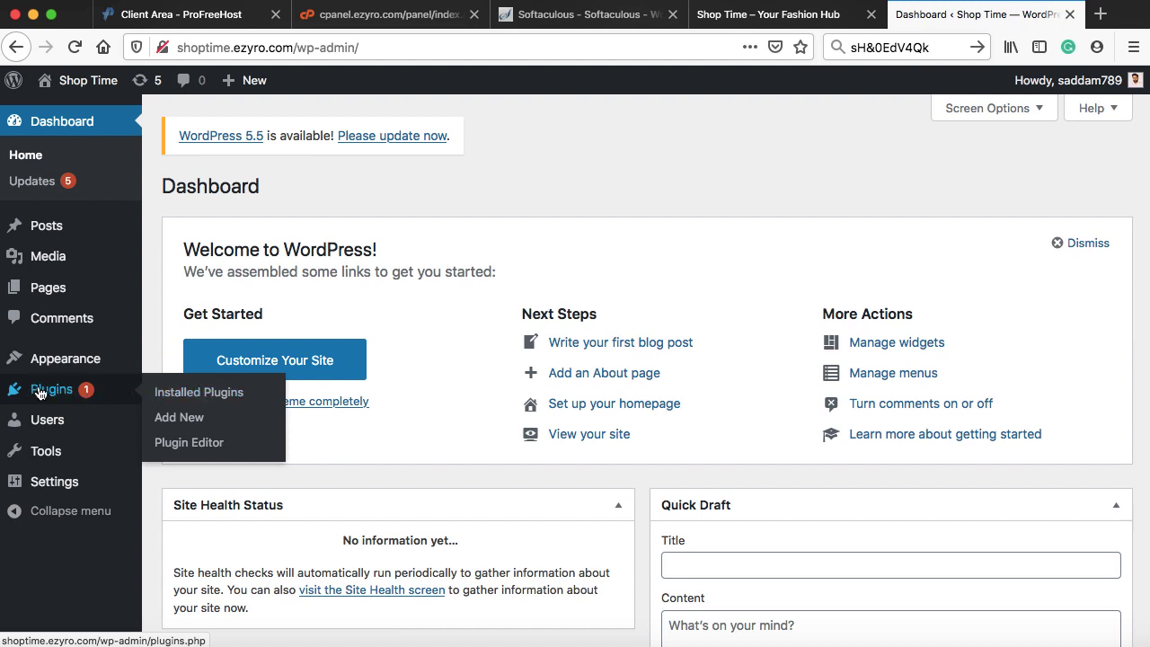
# - Search new plugins for 'elementor', then install and activate Elementor Page Builder
pyautogui.click(182, 422)
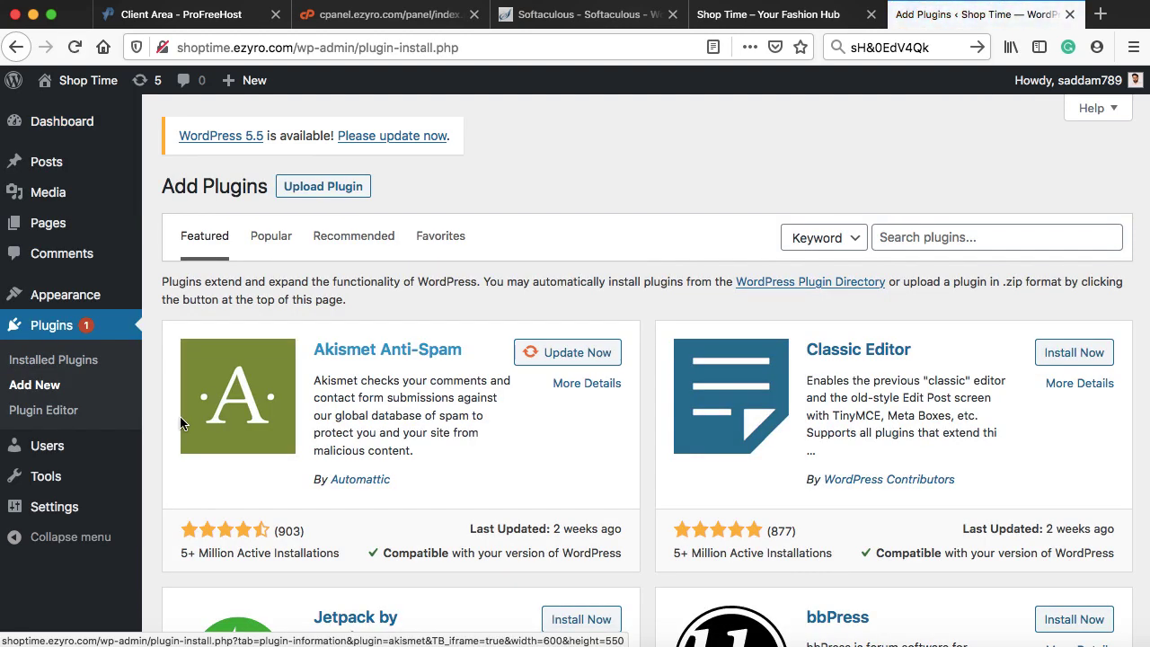
pyautogui.click(928, 238)
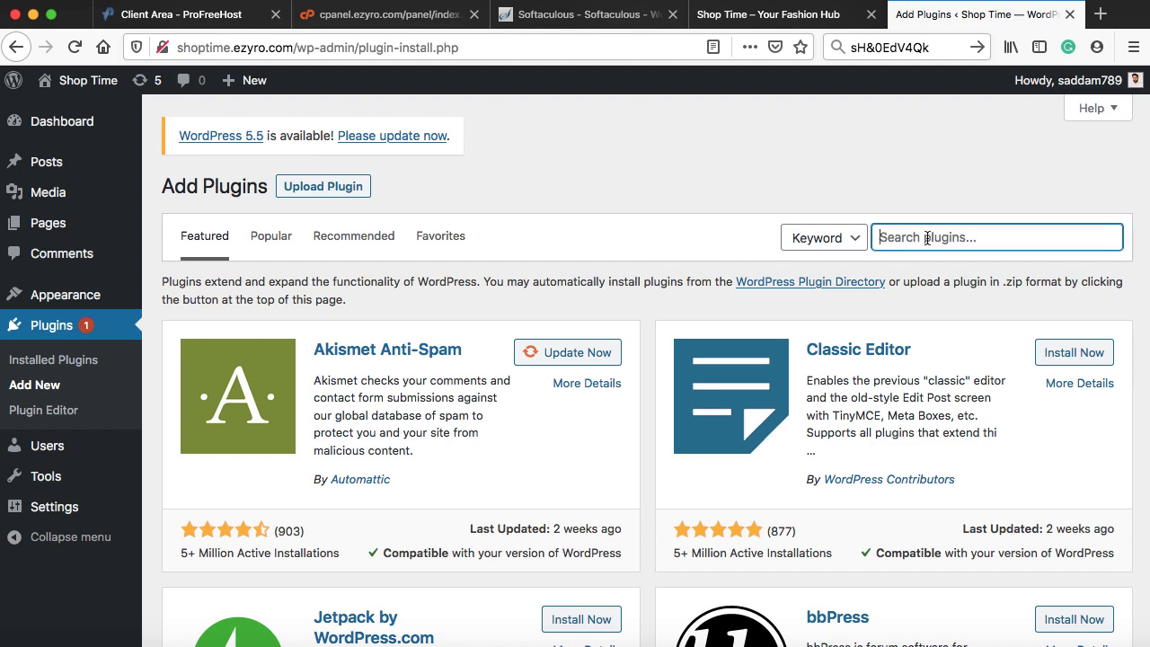
pyautogui.write('elemento')
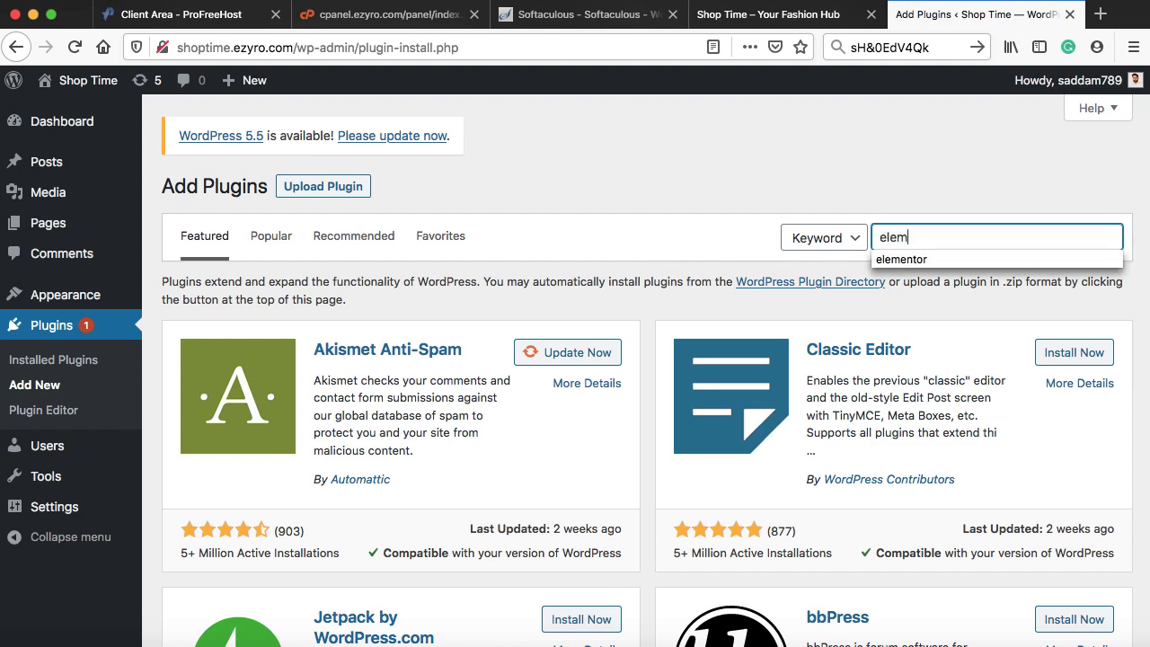
pyautogui.write('r')
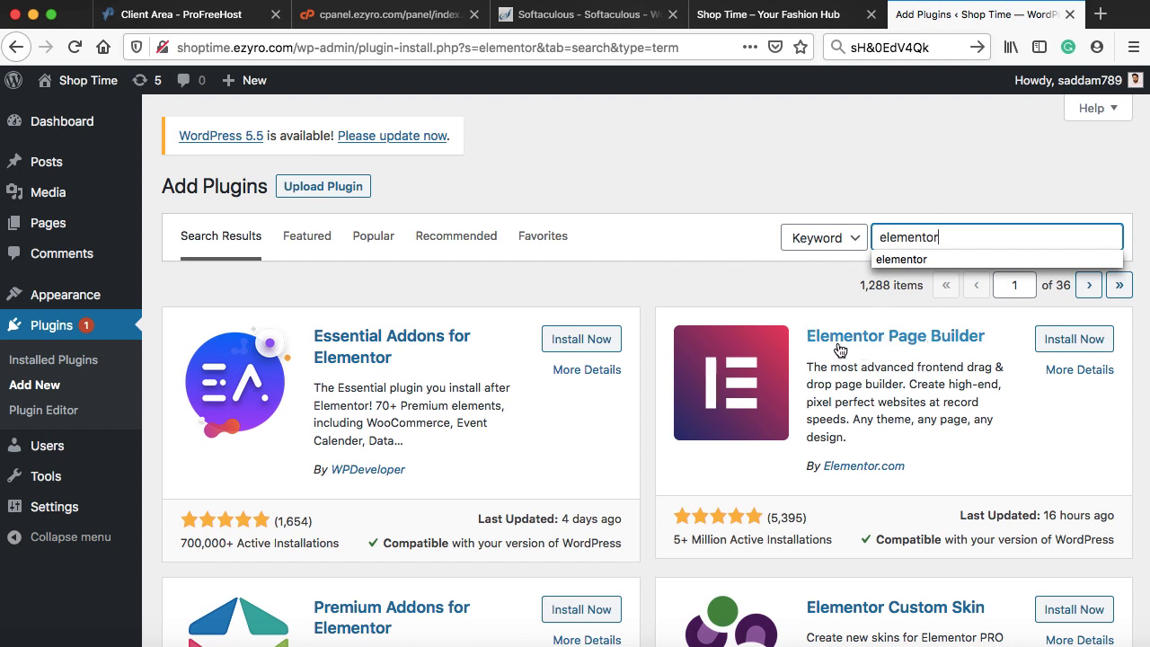
pyautogui.click(1081, 340)
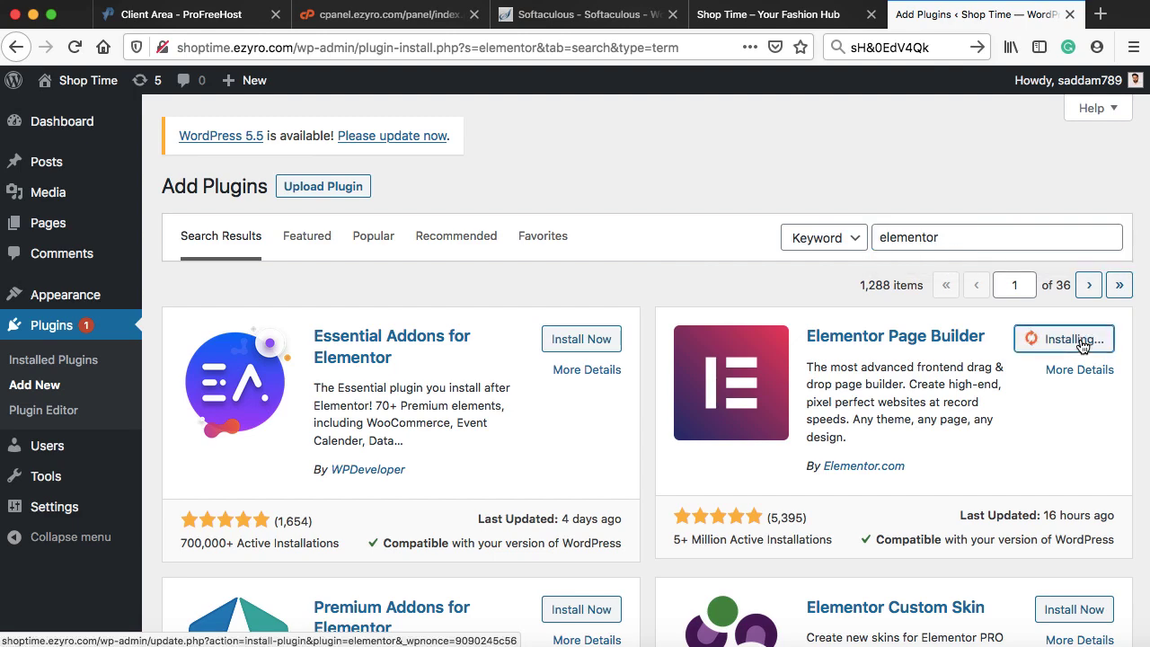
pyautogui.click(1081, 340)
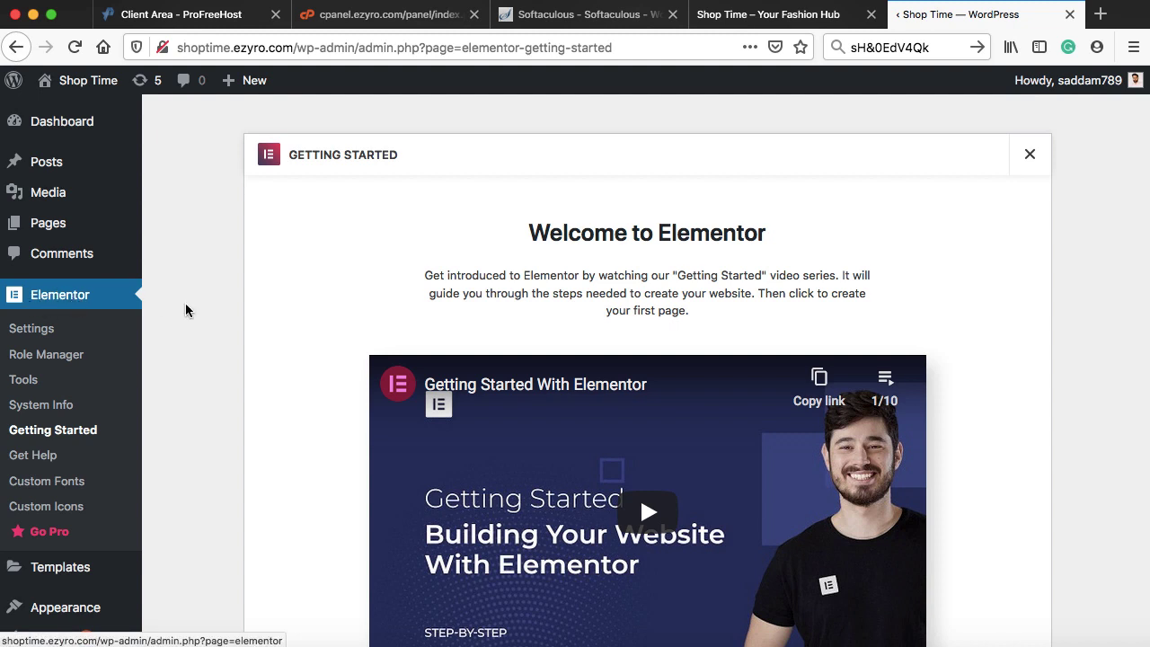
pyautogui.scroll(-4, 206, 316)
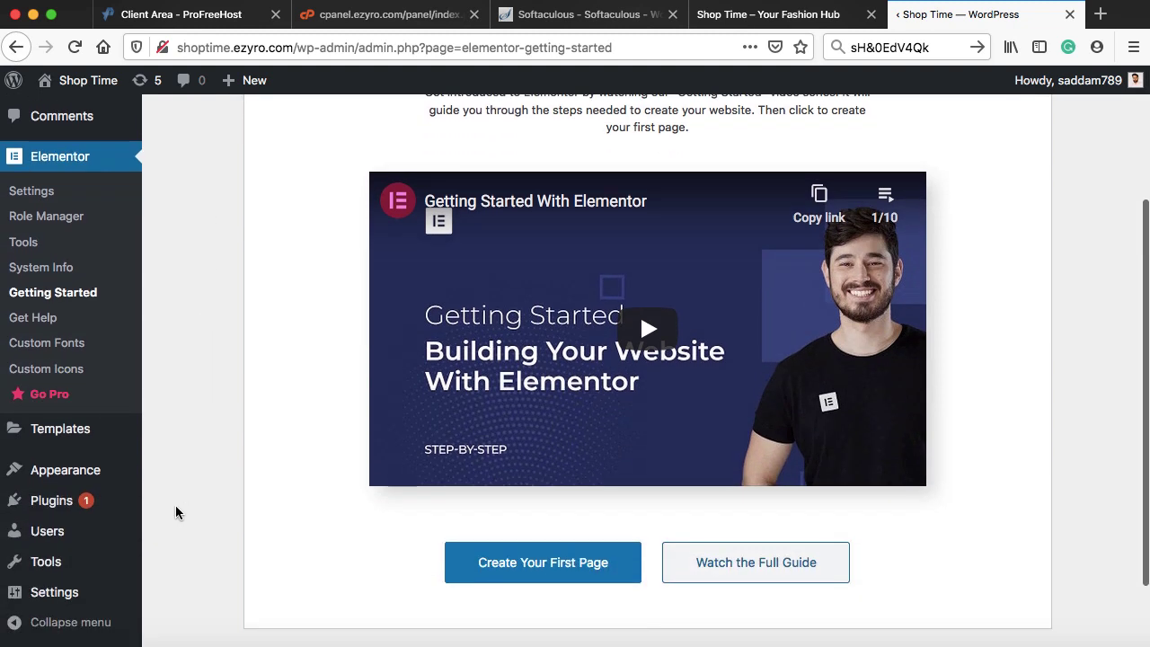
# - Search the plugin directory for 'woocommerce', install and activate it, and accept the guided store setup
pyautogui.moveTo(112, 503)
pyautogui.click(184, 529)
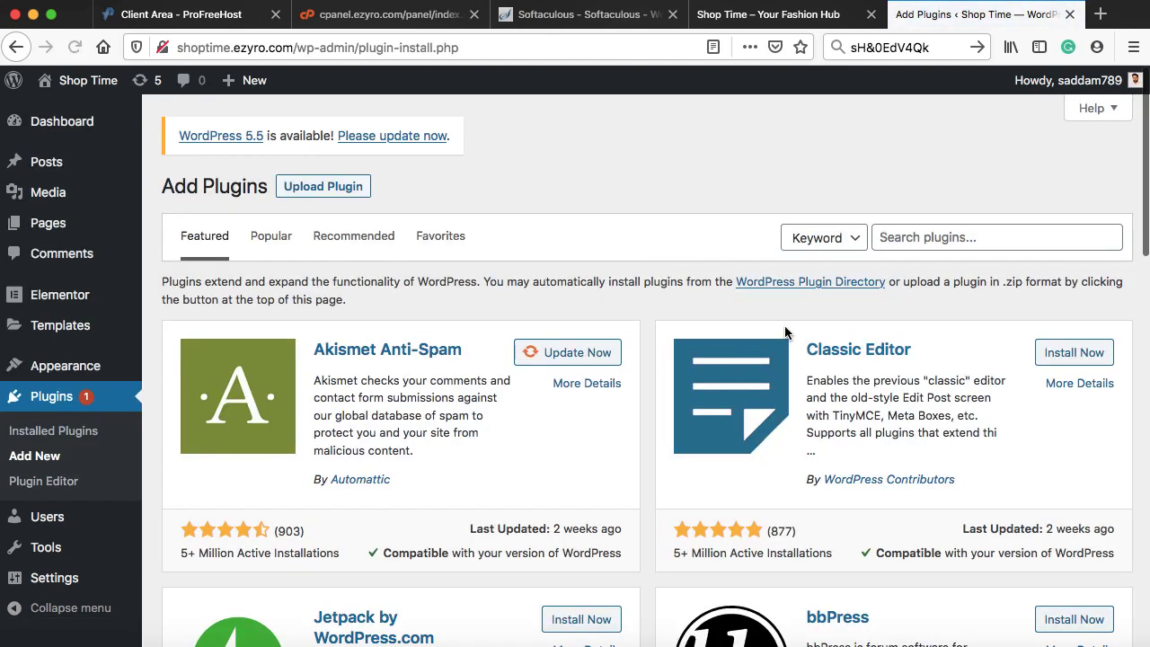
pyautogui.click(894, 239)
pyautogui.write('woocommerce')
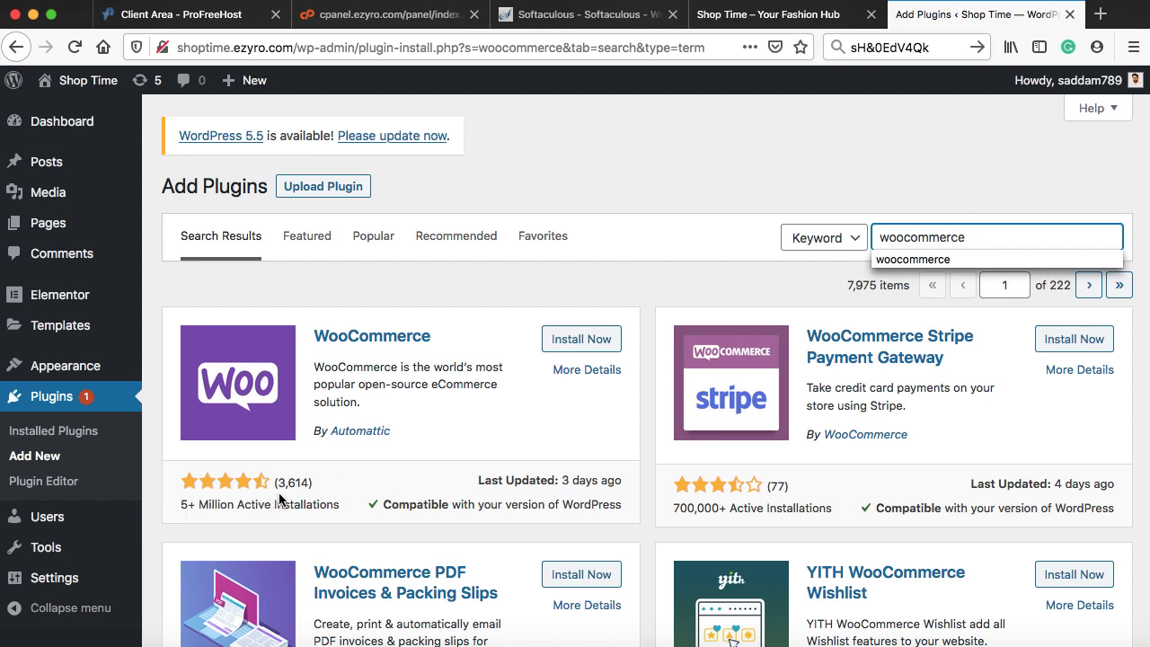
pyautogui.click(586, 340)
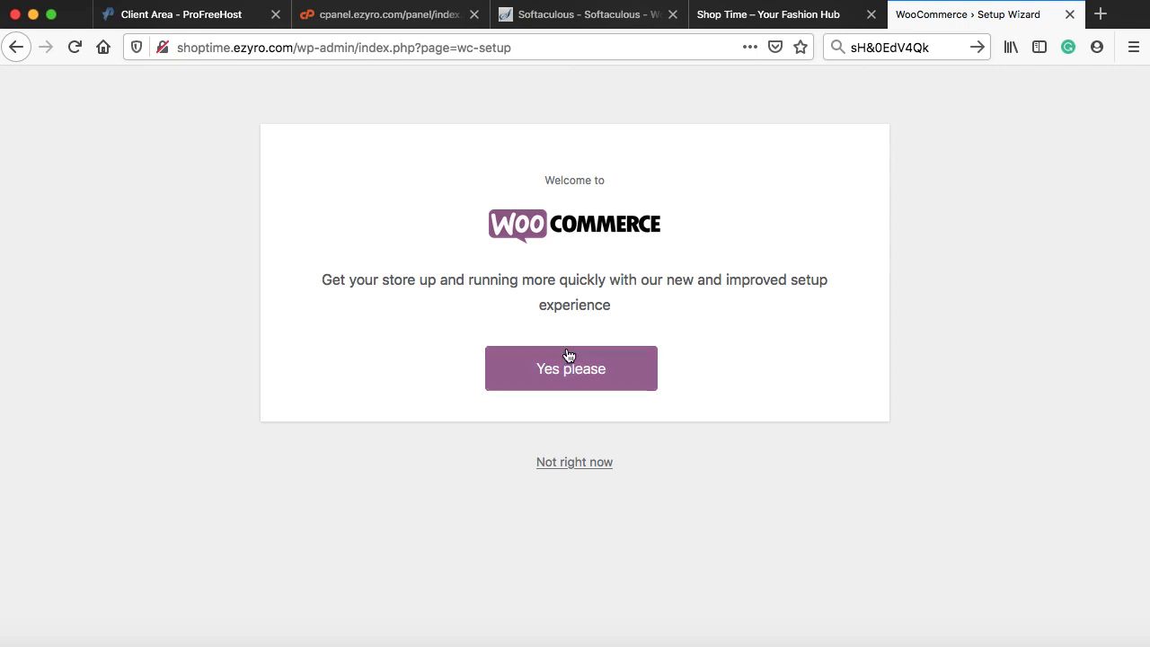
pyautogui.click(567, 374)
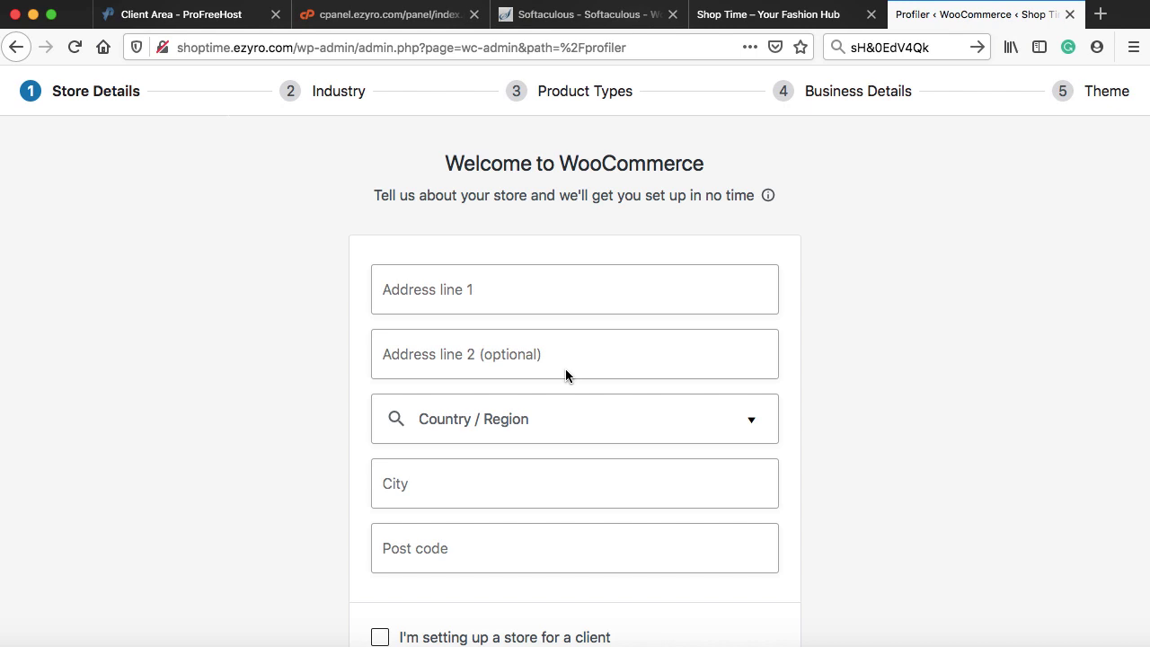
pyautogui.click(501, 283)
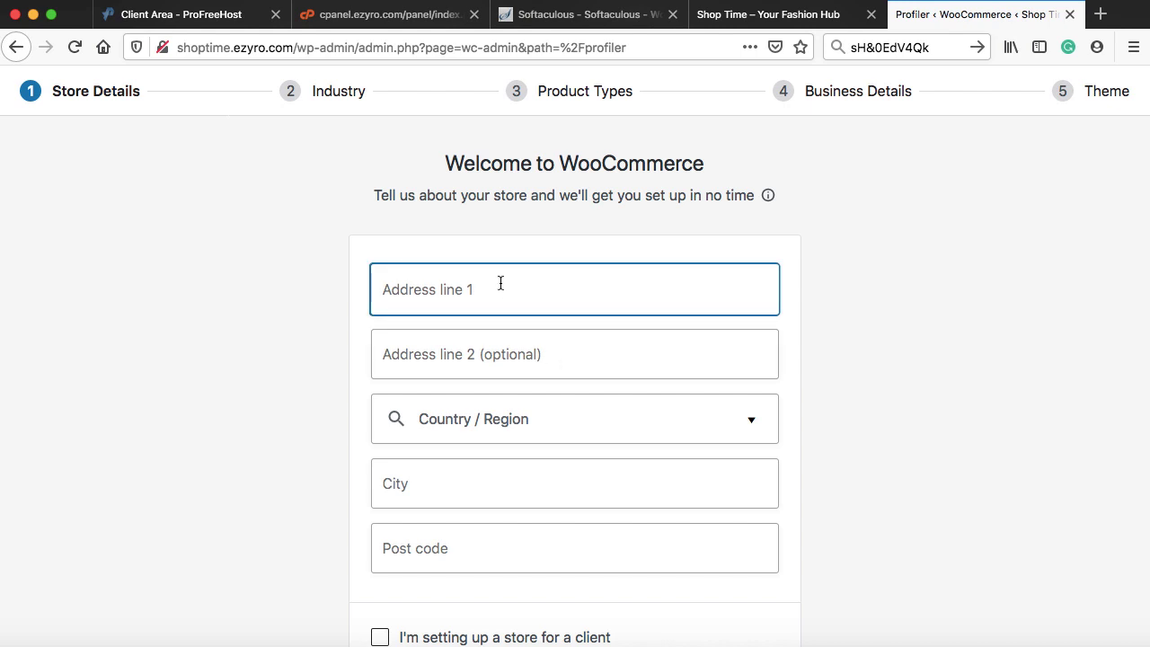
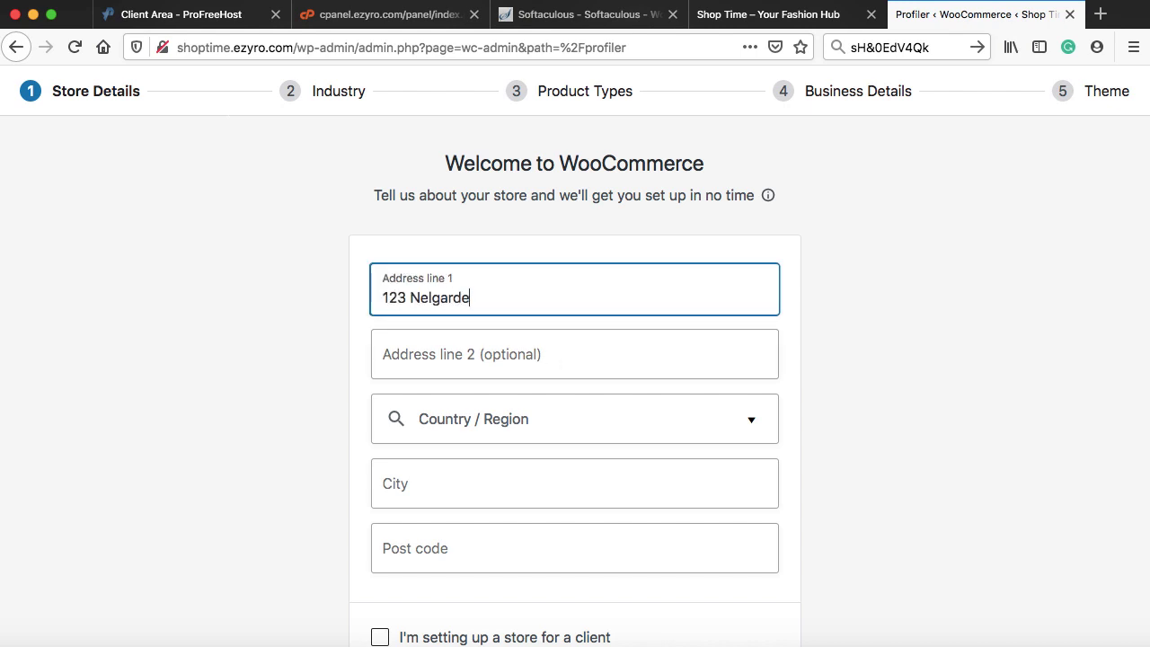
pyautogui.press('Tab')
pyautogui.press('Tab')
pyautogui.write('United Kin')
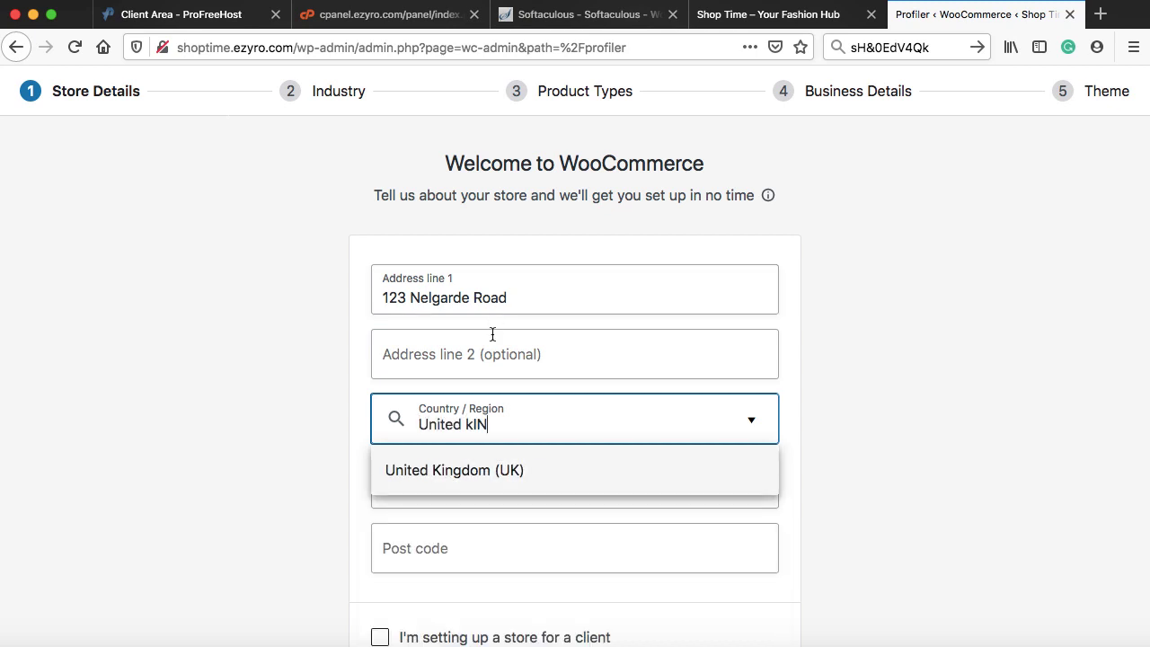
pyautogui.click(474, 470)
pyautogui.click(476, 478)
pyautogui.write('London')
pyautogui.press('Tab')
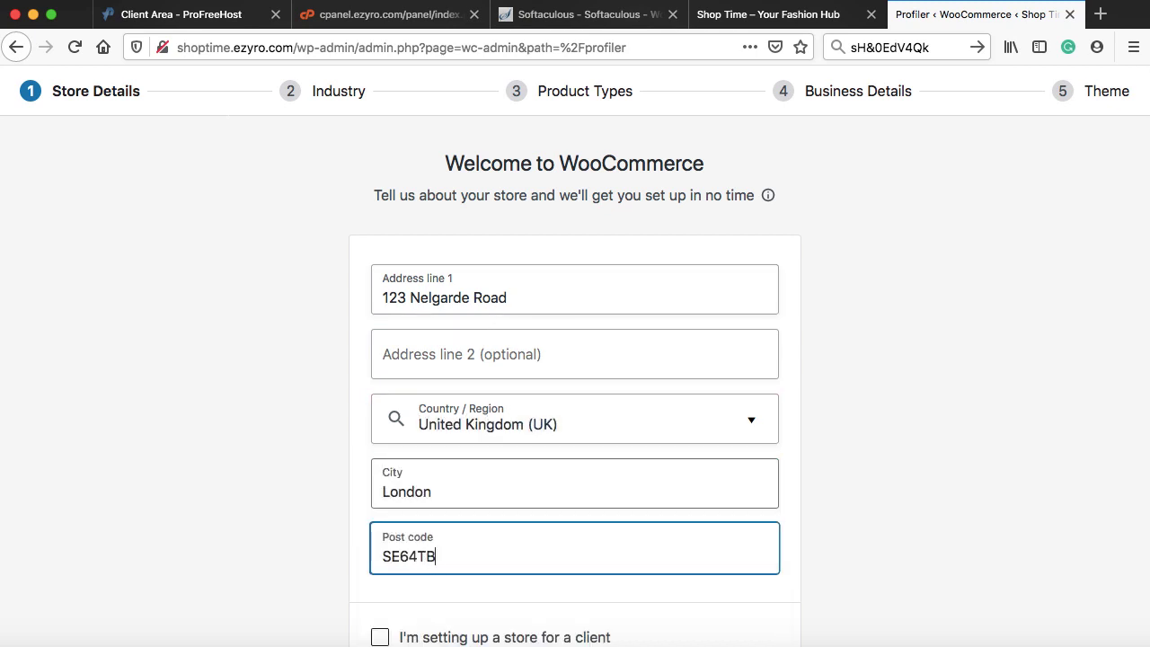
# - Submit the store details and continue past the usage-tracking prompt
pyautogui.scroll(-4, 575, 359)
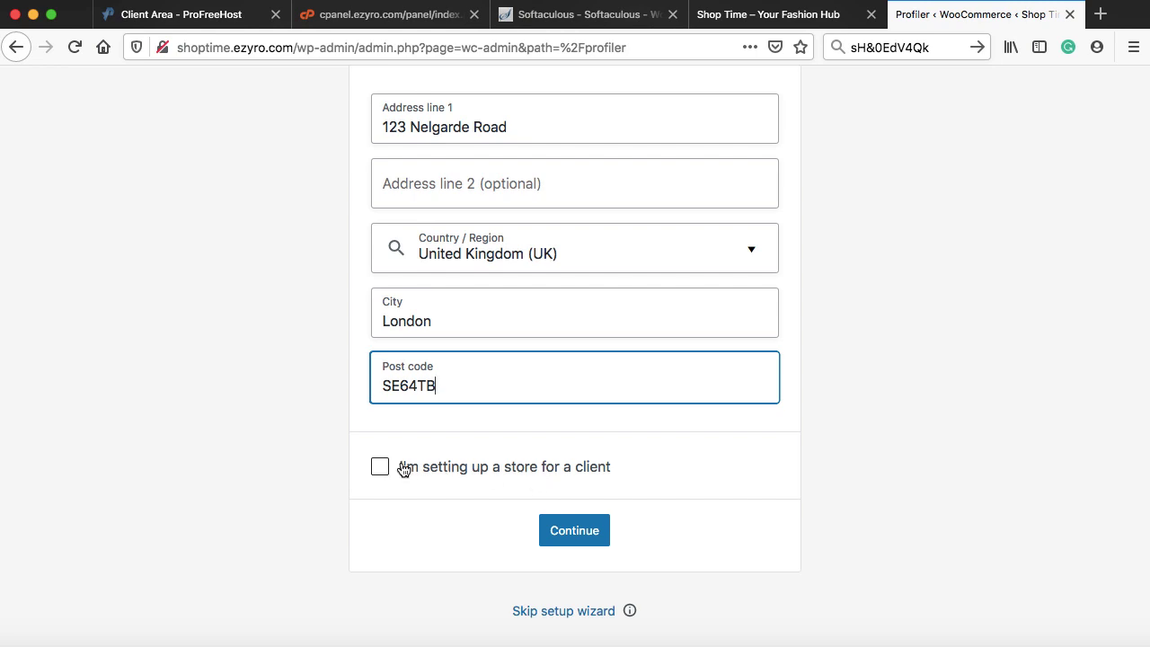
pyautogui.click(579, 532)
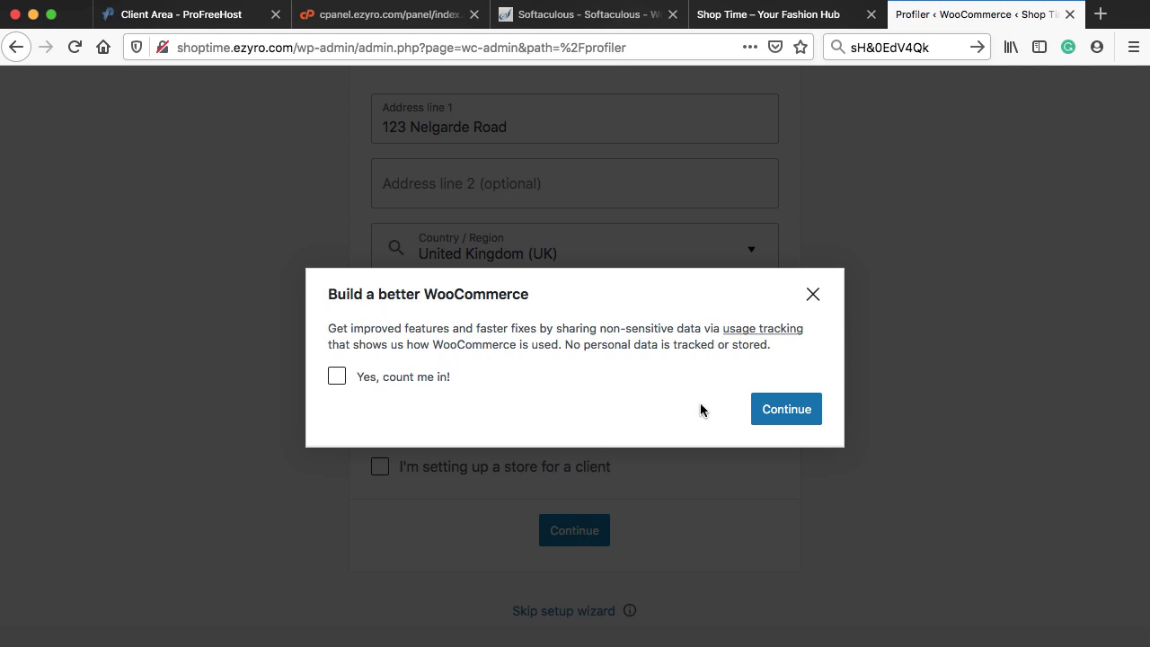
pyautogui.click(787, 412)
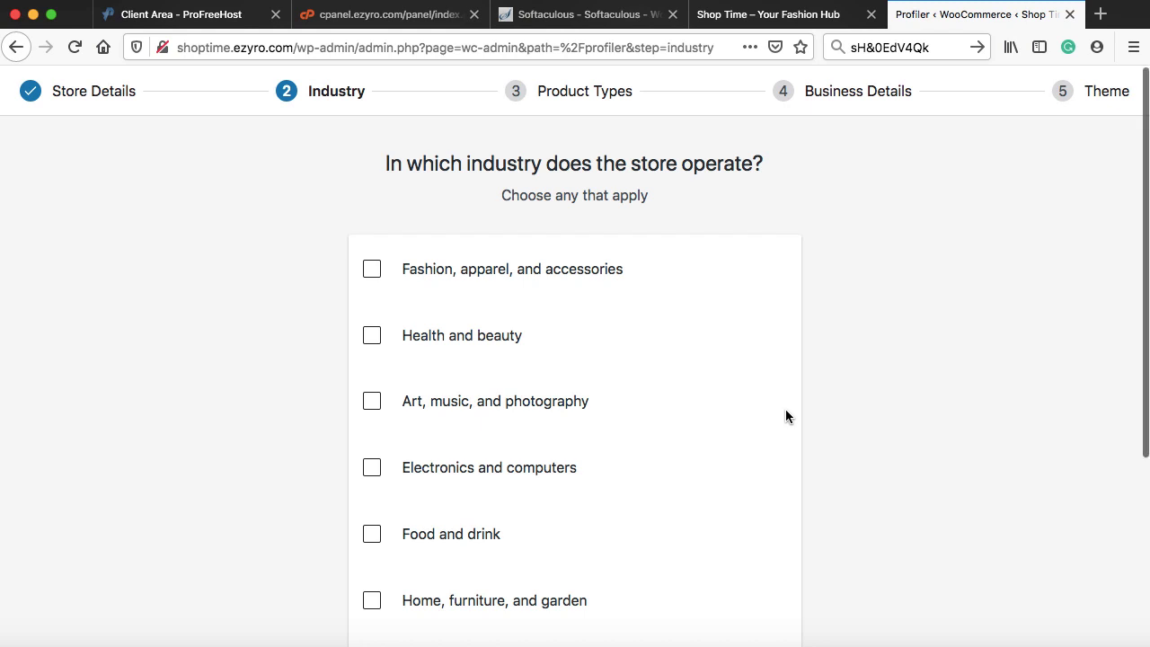
# - Set the store industry to Fashion, apparel, and accessories
pyautogui.scroll(-2, 786, 416)
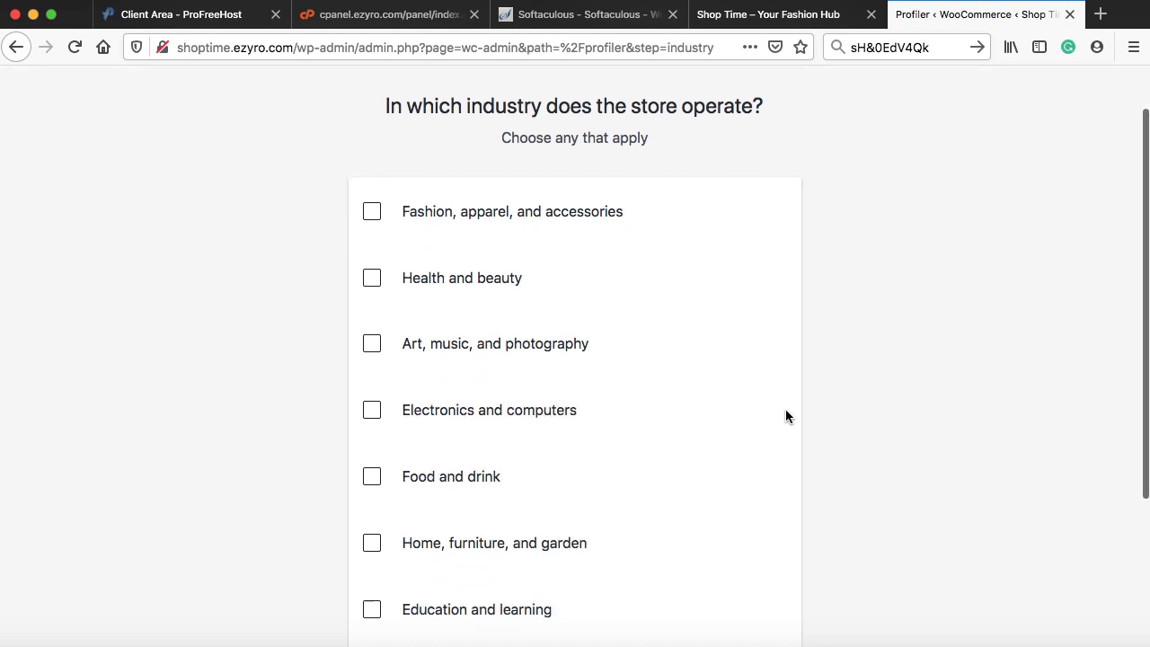
pyautogui.click(371, 192)
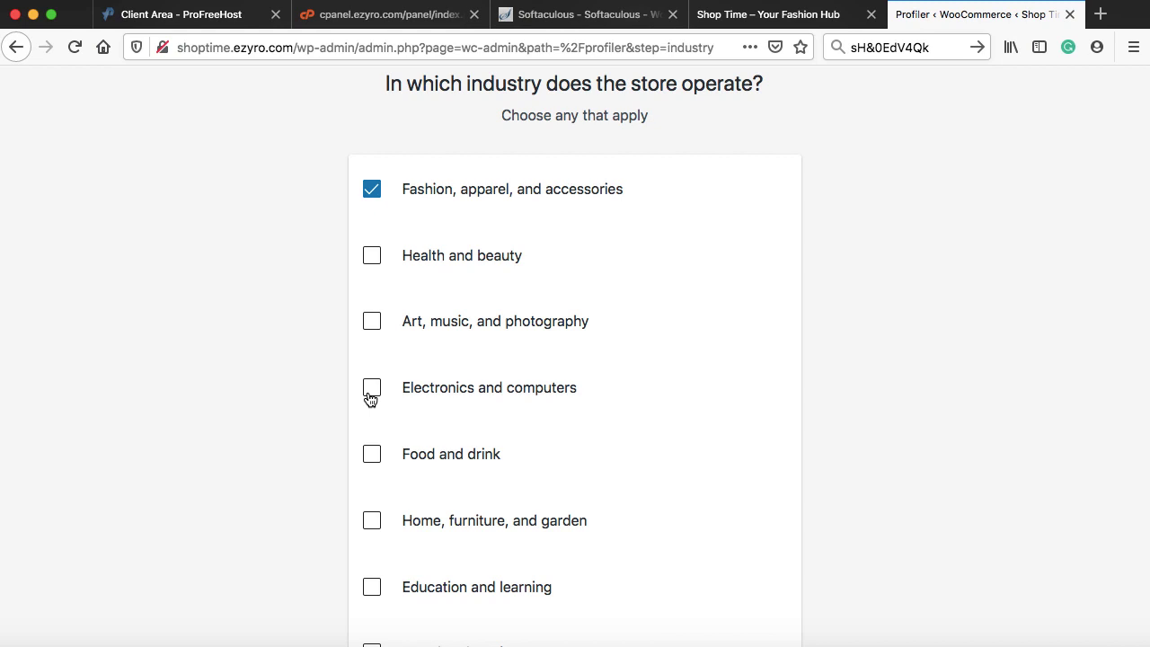
pyautogui.scroll(-4, 370, 399)
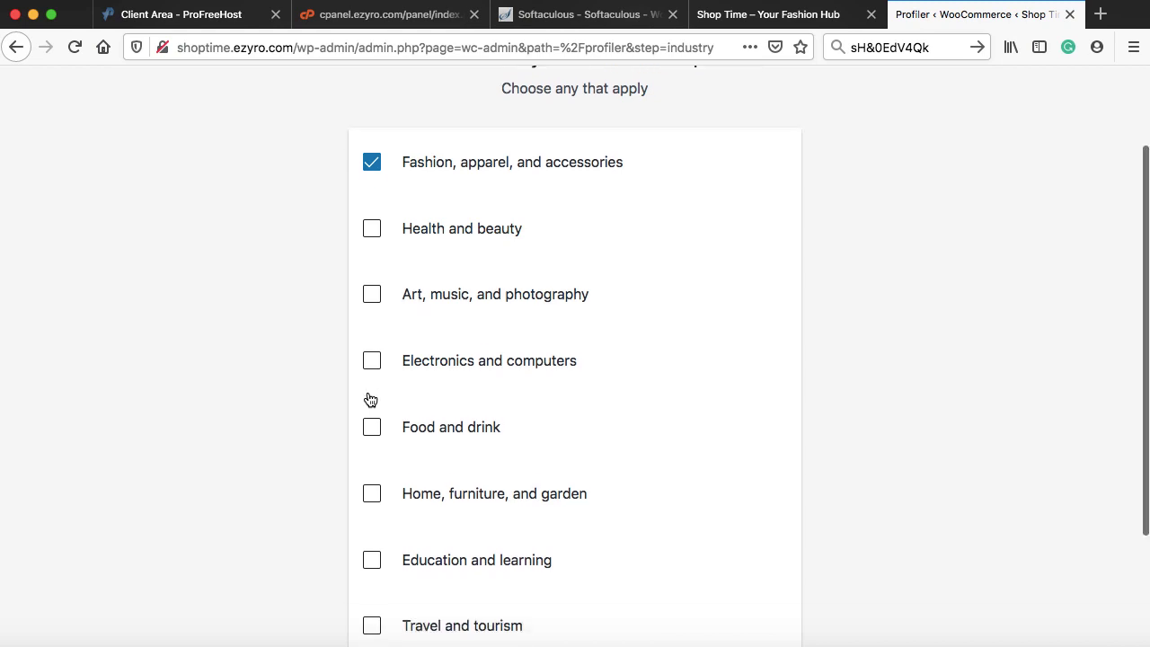
pyautogui.click(567, 598)
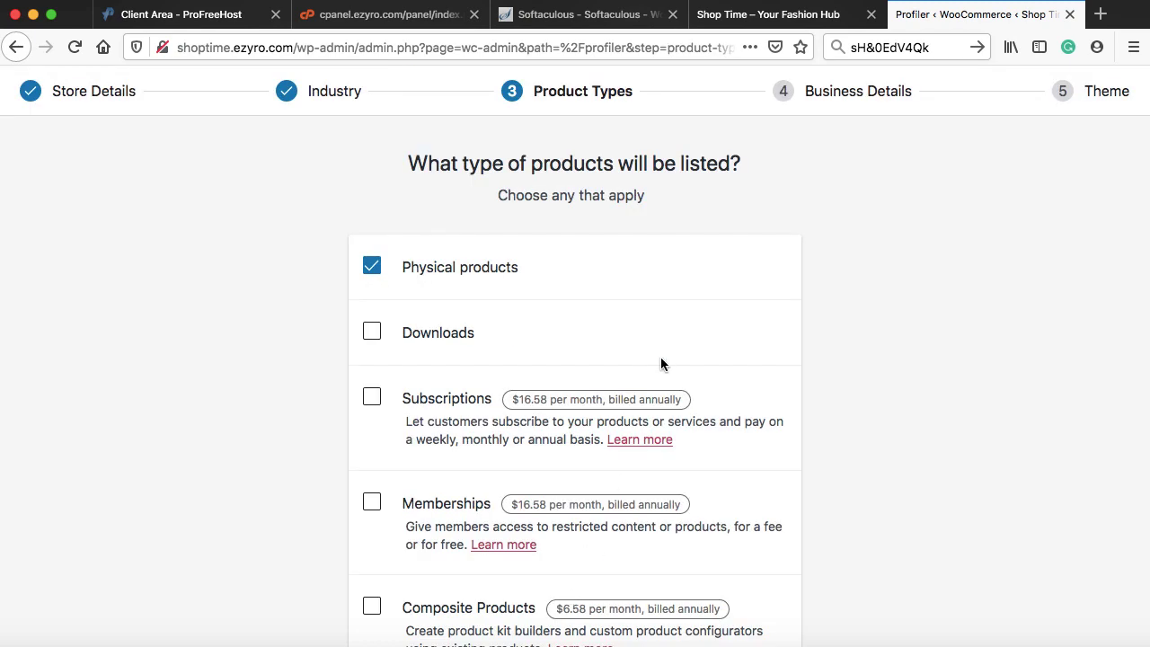
# - Continue through the product types step to business details
pyautogui.scroll(-2, 660, 364)
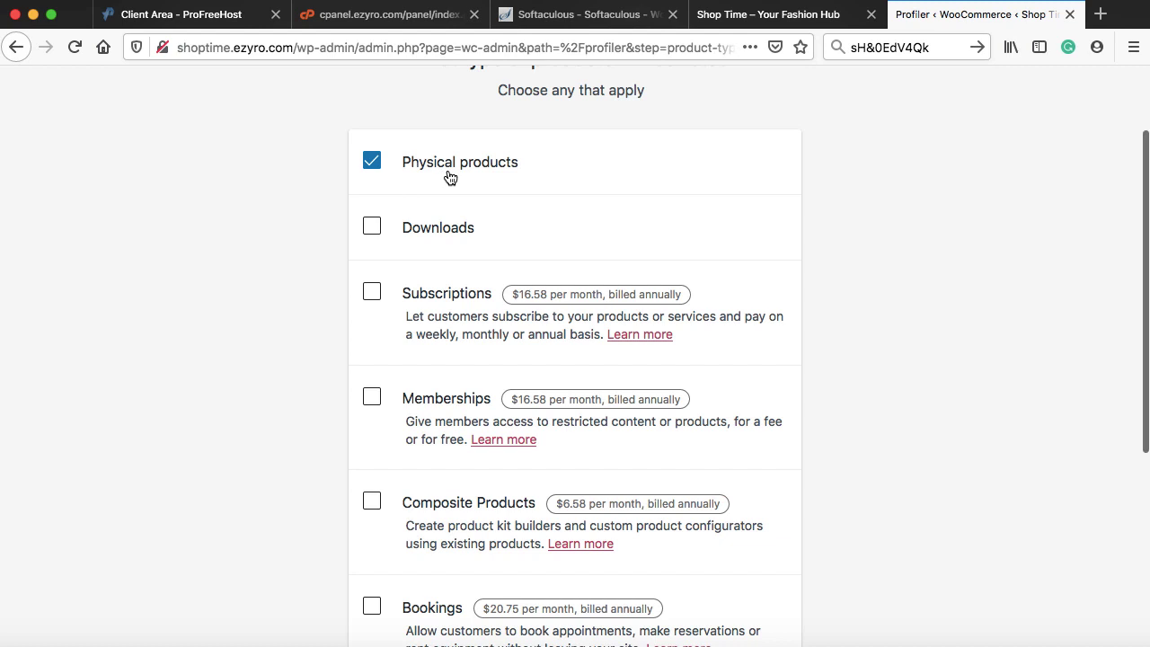
pyautogui.scroll(-4, 446, 172)
pyautogui.scroll(-2, 447, 173)
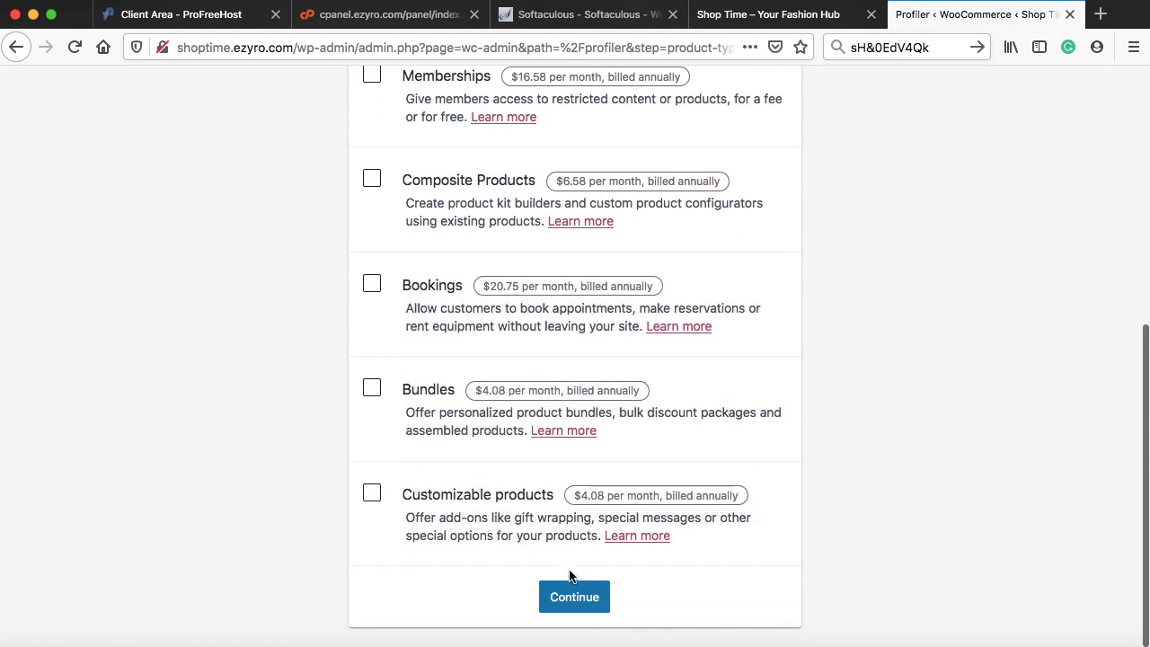
pyautogui.click(573, 597)
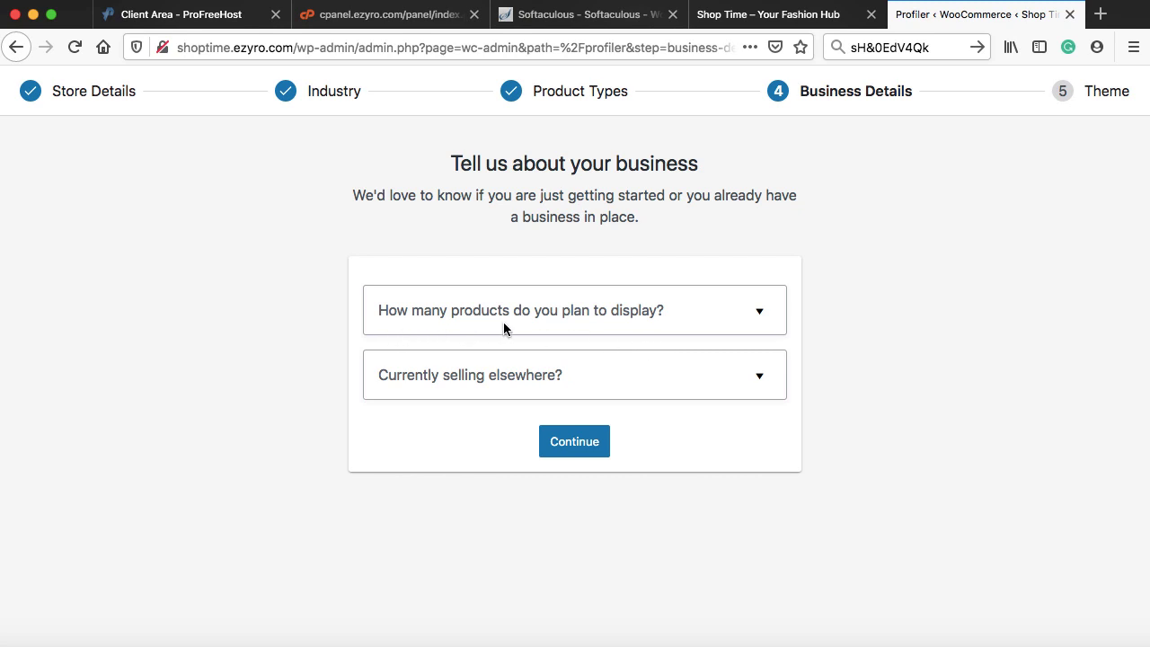
# - Set business details to 11 - 100 products, selling nowhere else, with Facebook, Mailchimp and Google Ads off
pyautogui.click(673, 316)
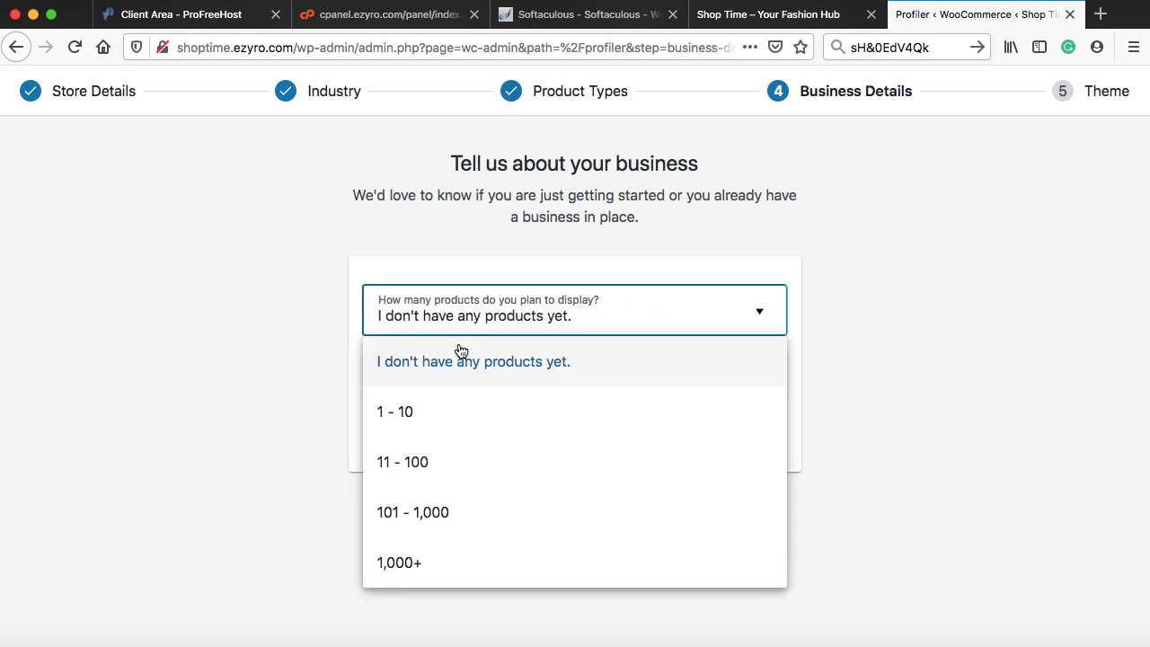
pyautogui.click(398, 462)
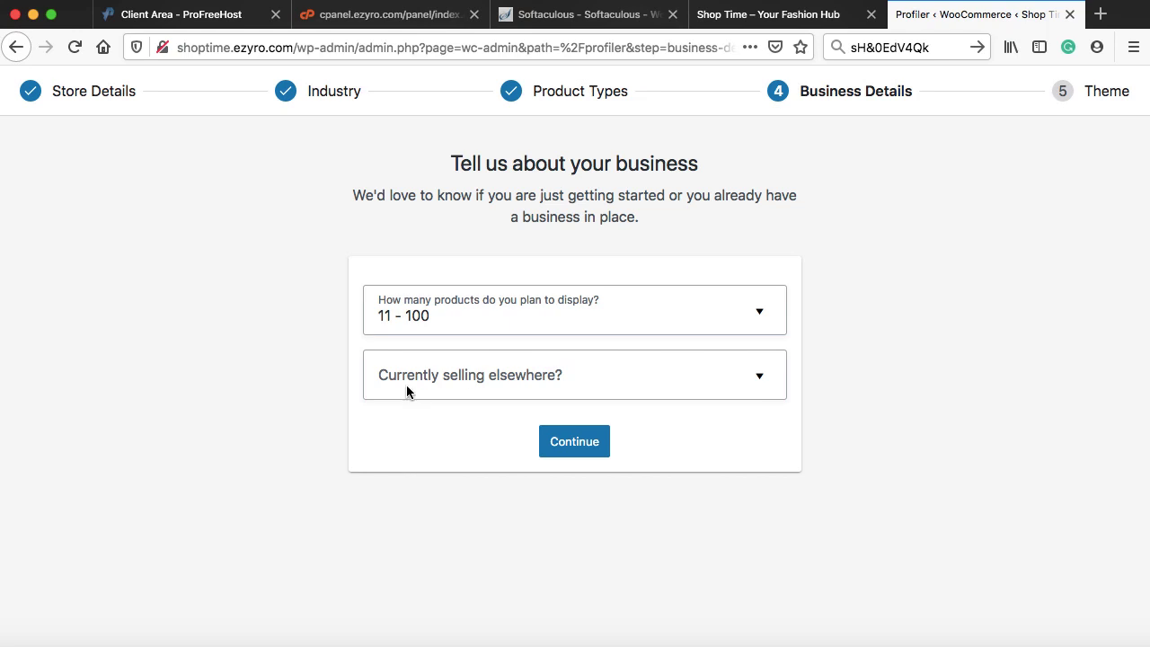
pyautogui.click(488, 385)
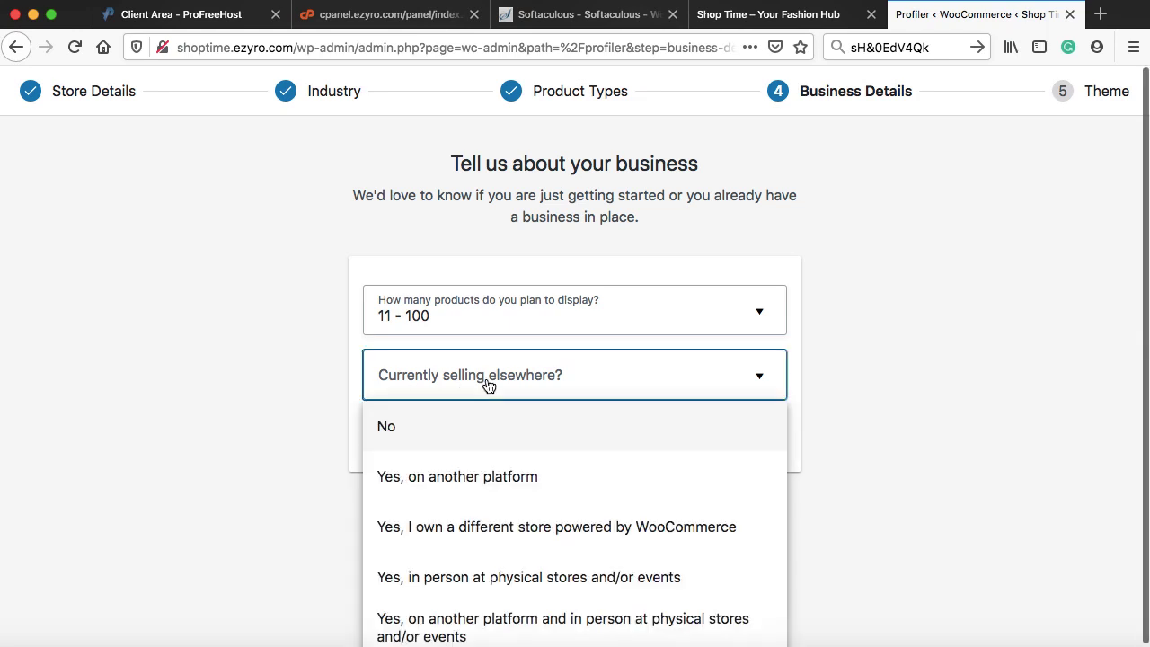
pyautogui.click(429, 429)
pyautogui.scroll(-5, 836, 421)
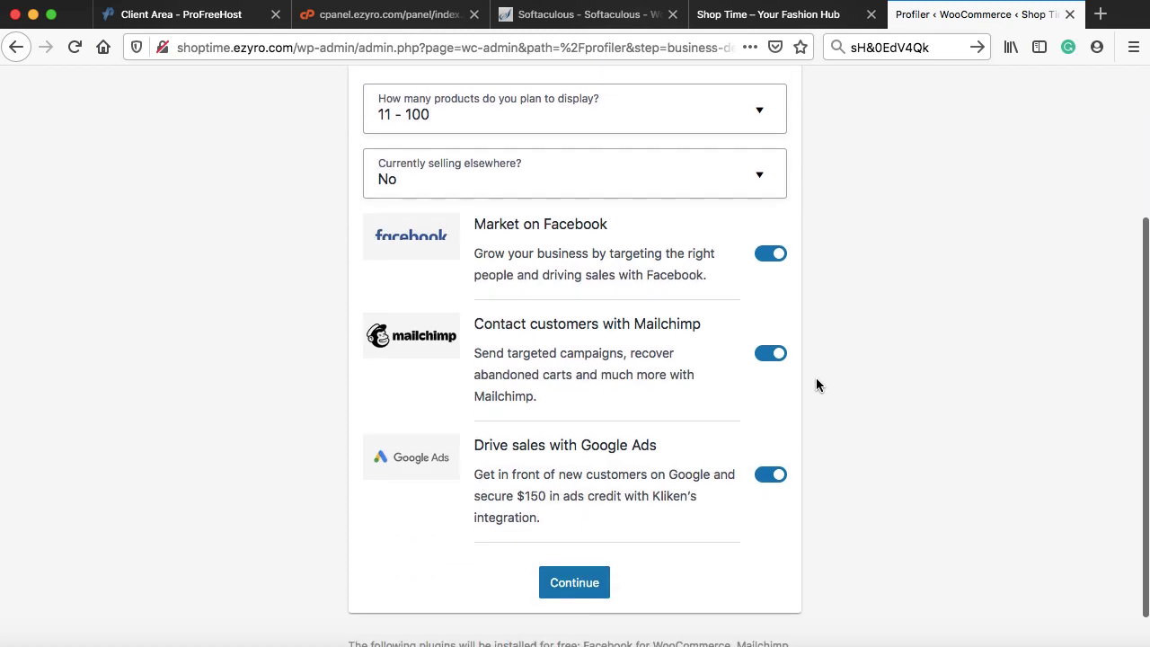
pyautogui.click(770, 258)
pyautogui.click(768, 367)
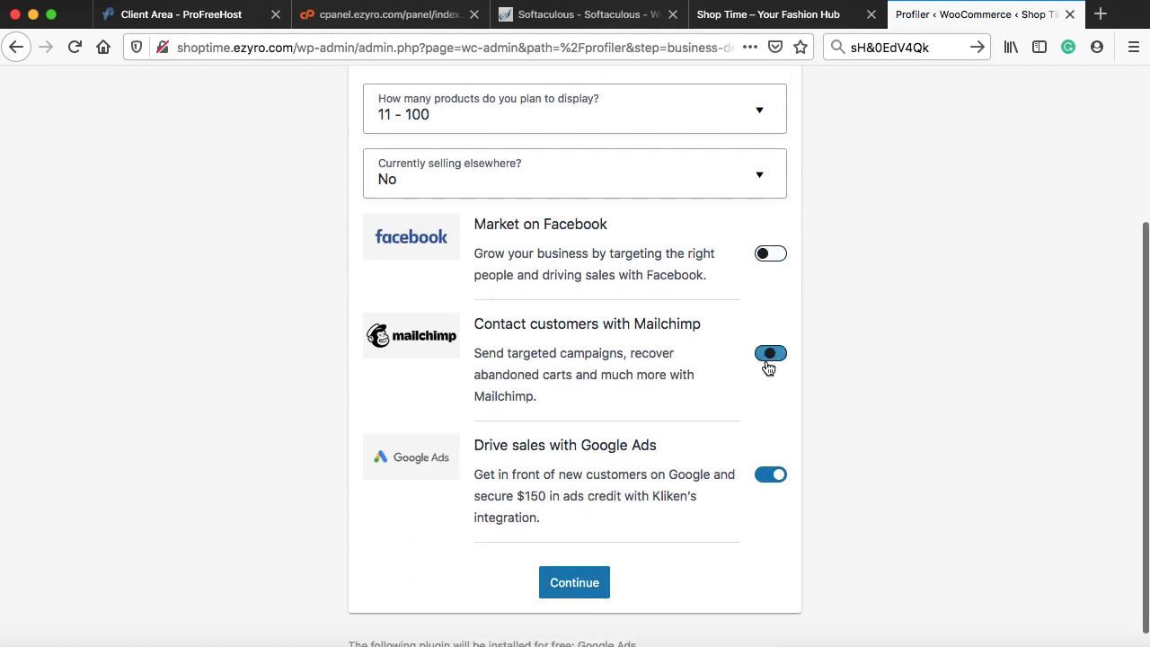
pyautogui.click(770, 474)
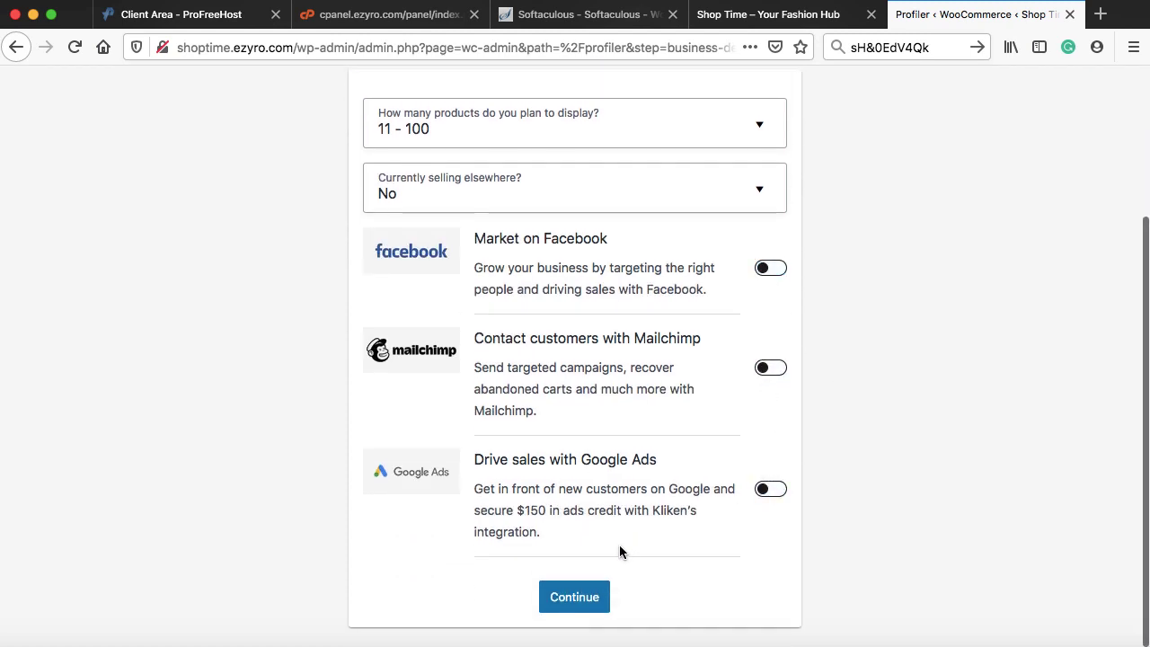
pyautogui.click(581, 596)
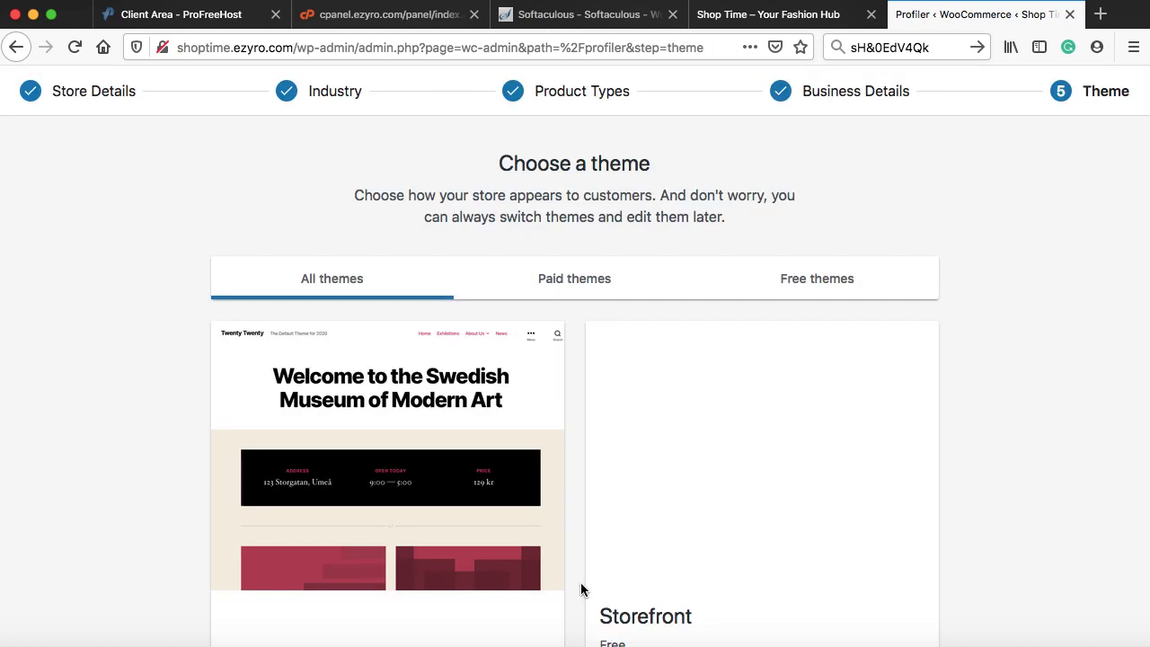
# - Keep the active Twenty Twenty theme and decline the Jetpack and WooCommerce Services add-ons
pyautogui.scroll(-3, 582, 589)
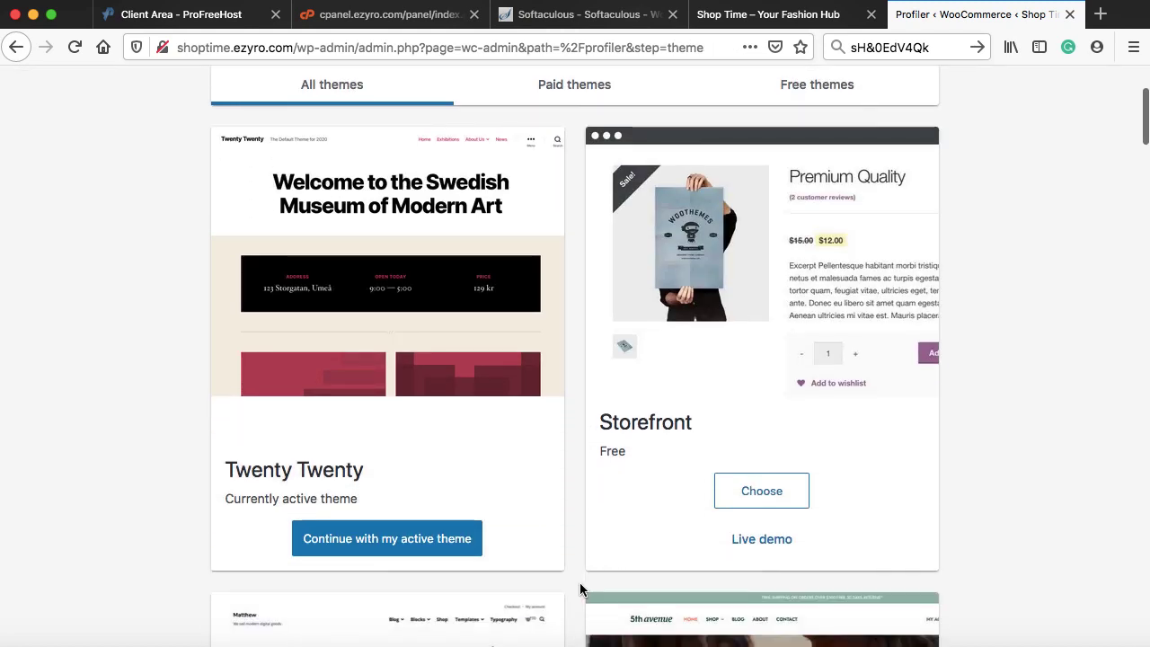
pyautogui.click(377, 542)
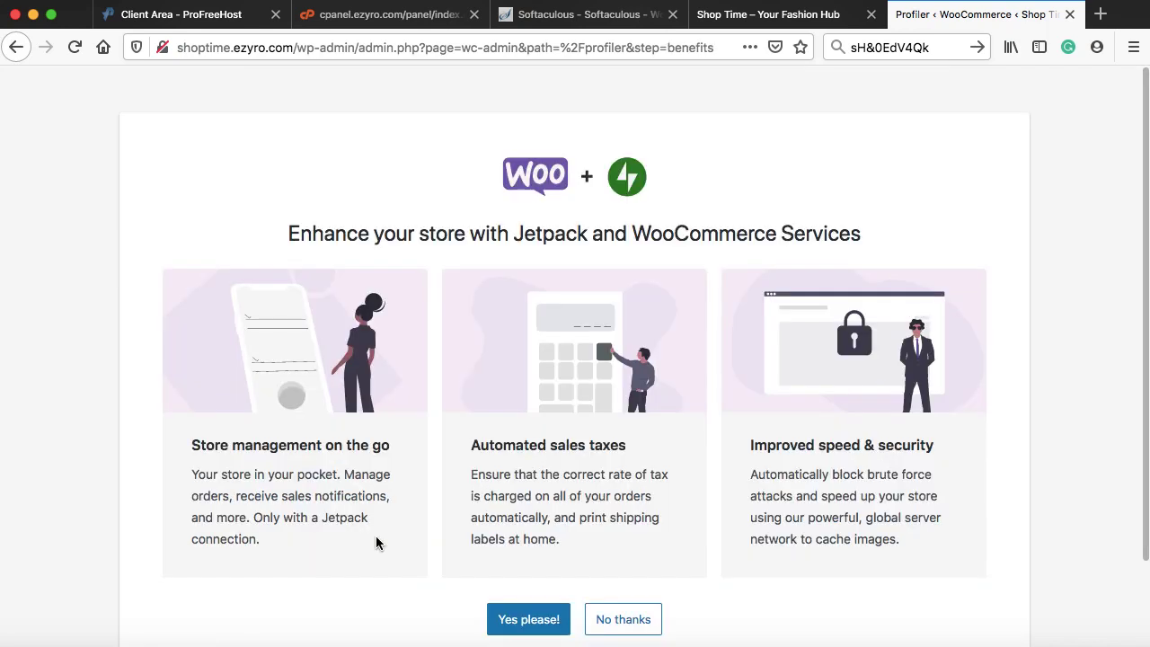
pyautogui.scroll(-2, 376, 542)
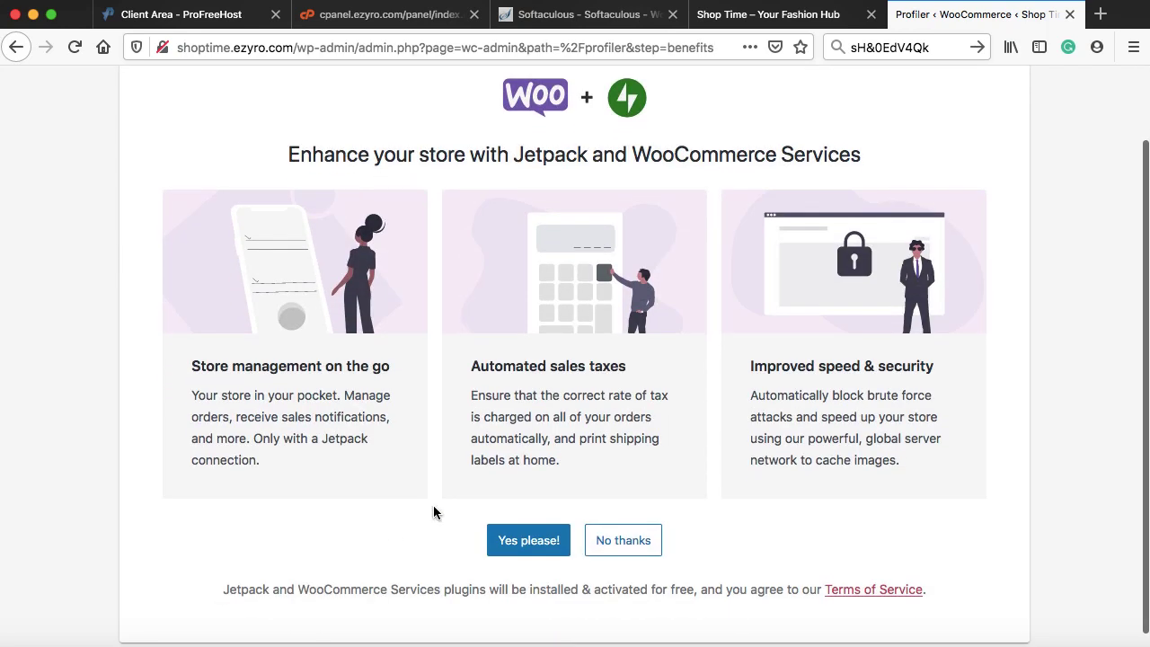
pyautogui.click(623, 541)
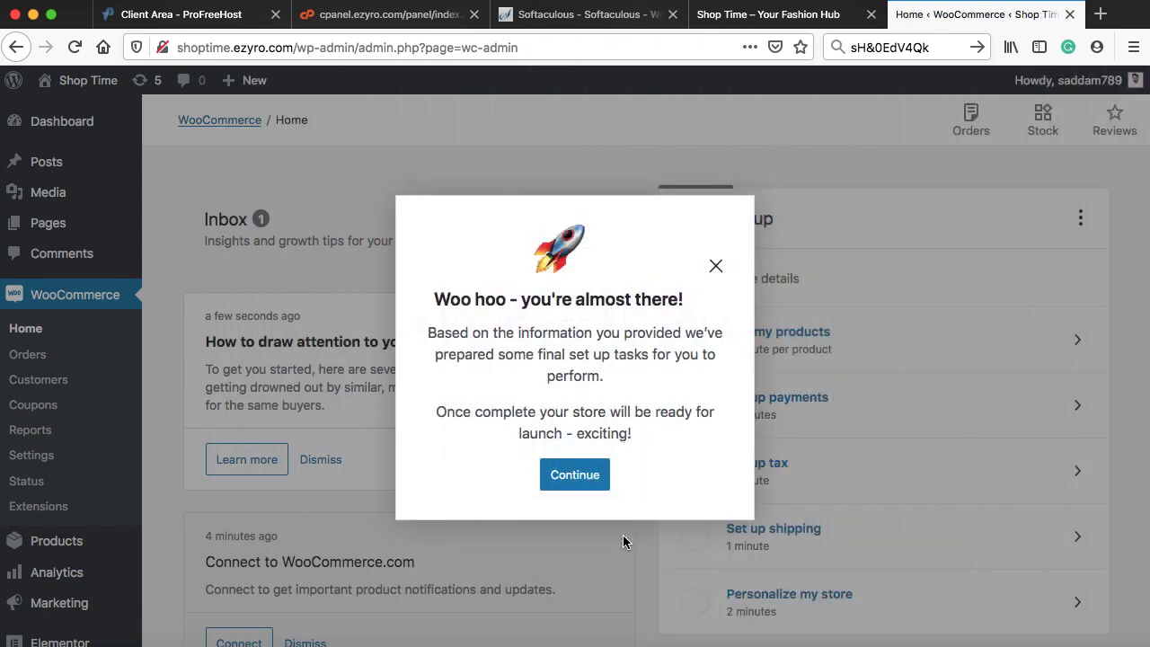
# - Close the Woo hoo almost-there message and go back to the main WordPress Dashboard
pyautogui.click(717, 266)
pyautogui.scroll(-5, 349, 353)
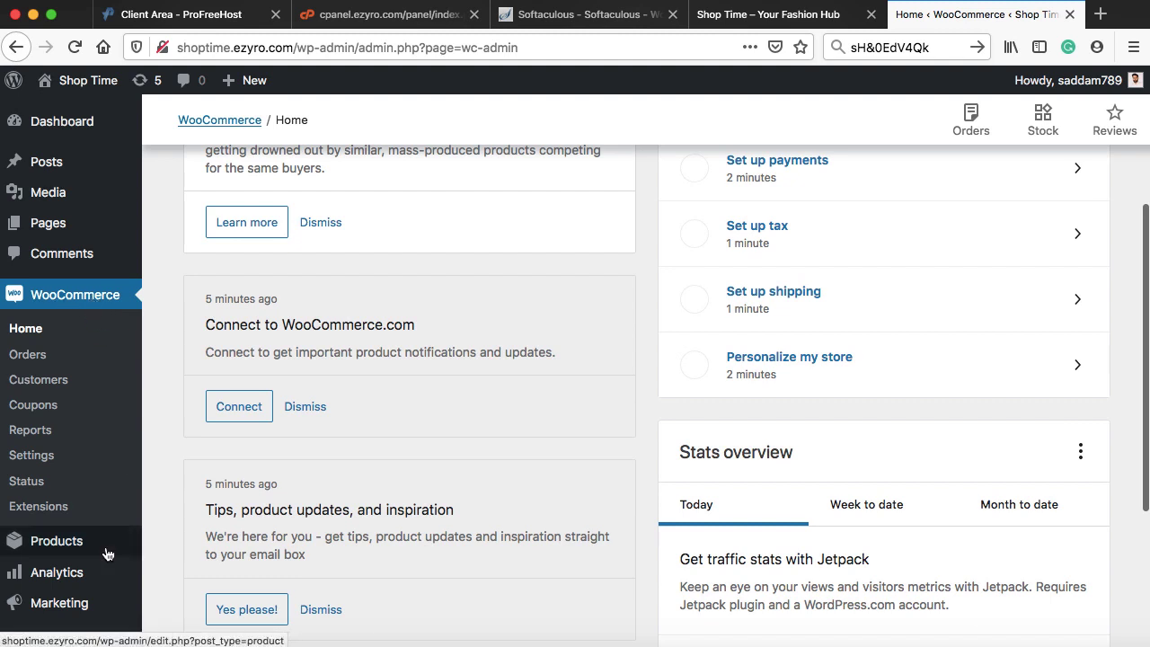
pyautogui.moveTo(61, 577)
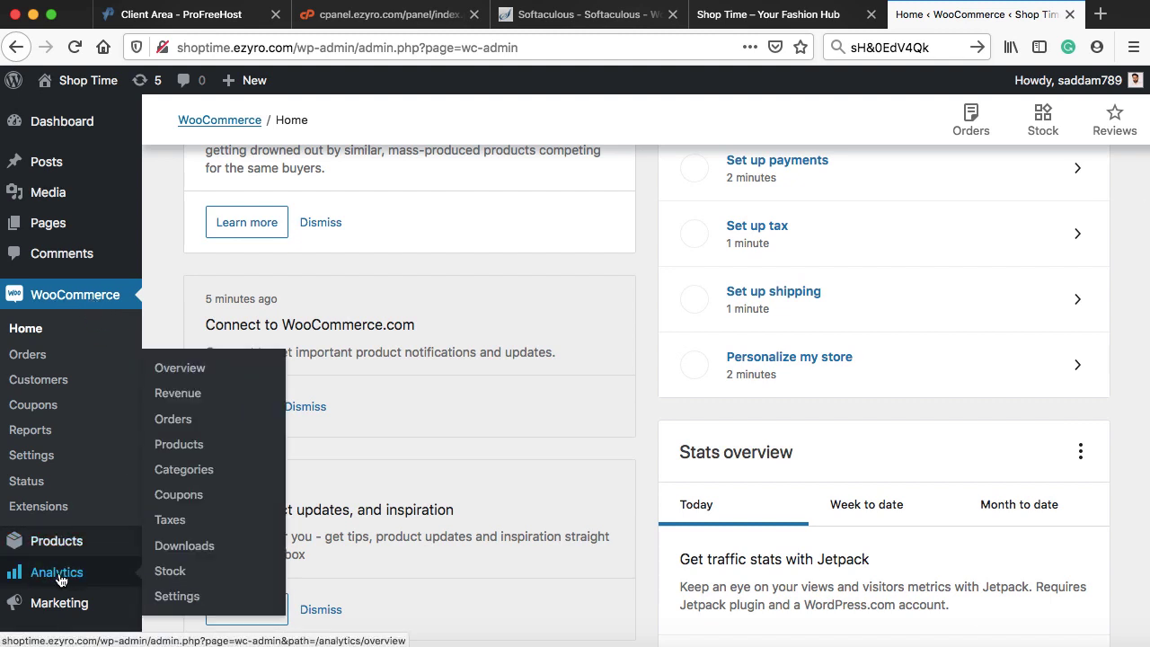
pyautogui.moveTo(63, 610)
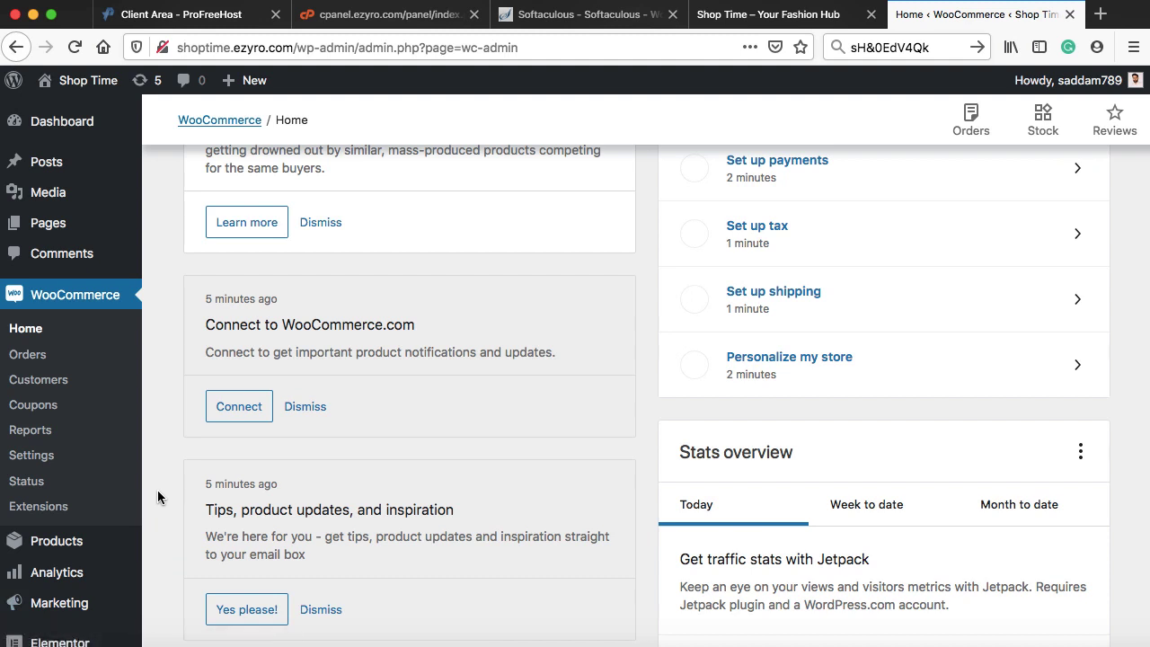
pyautogui.moveTo(51, 551)
pyautogui.click(82, 124)
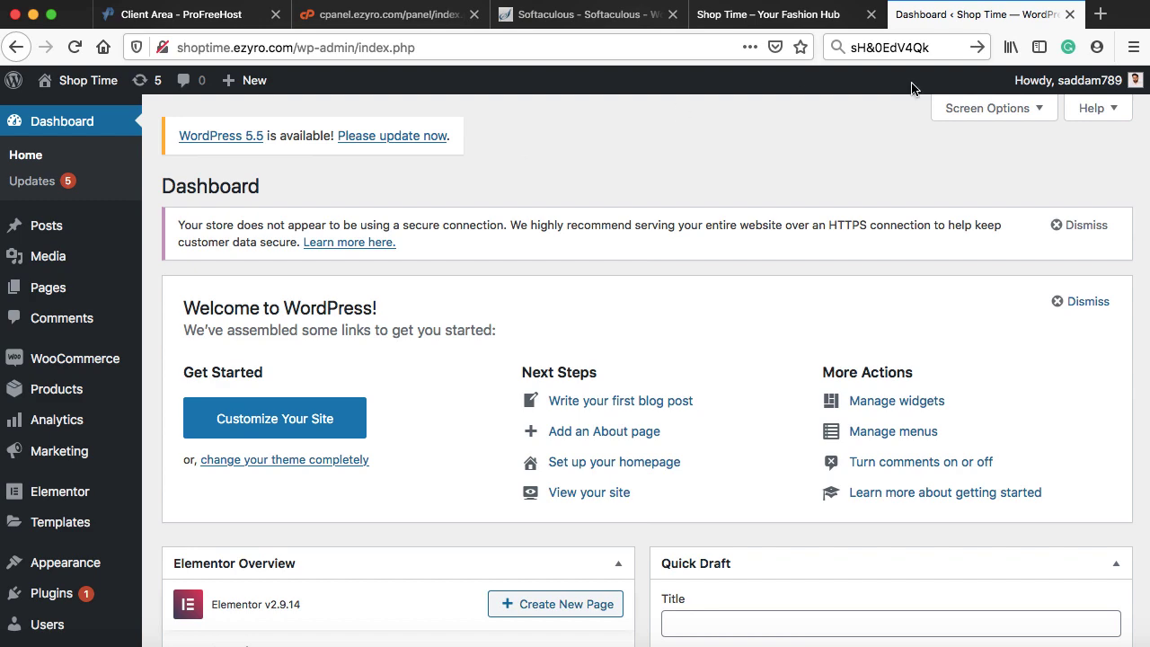
# - In a new tab on WPScratch, search 'astra' and add Astra Premium Starter Sites to the cart
pyautogui.click(1101, 14)
pyautogui.write('wpscratch.com/')
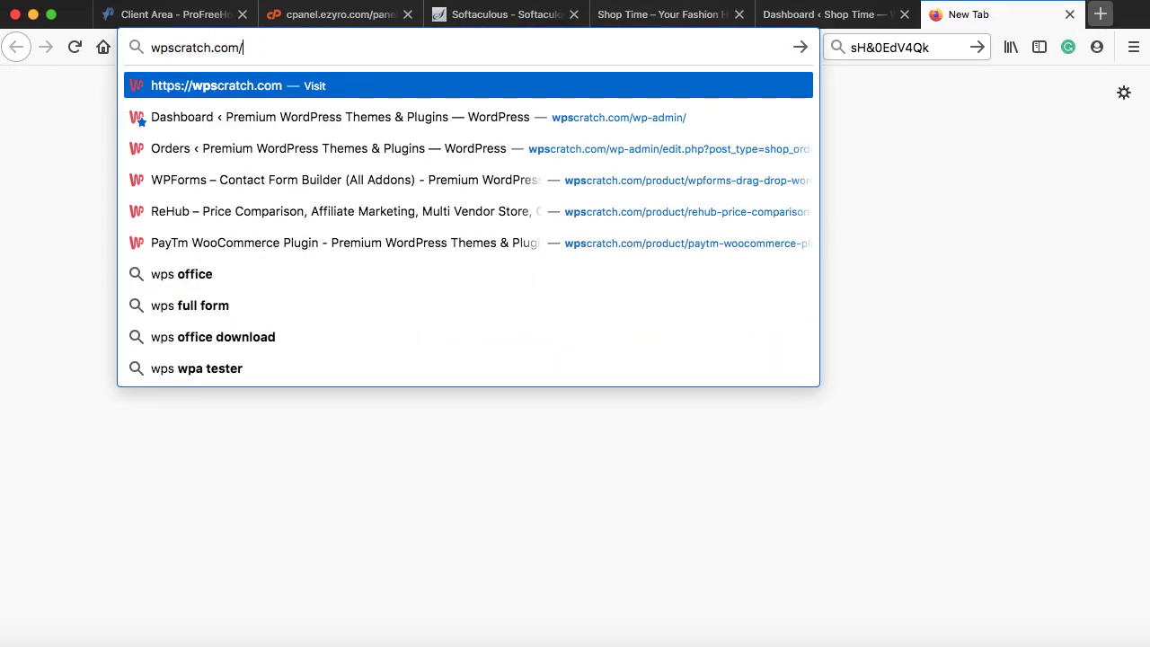
pyautogui.press('Return')
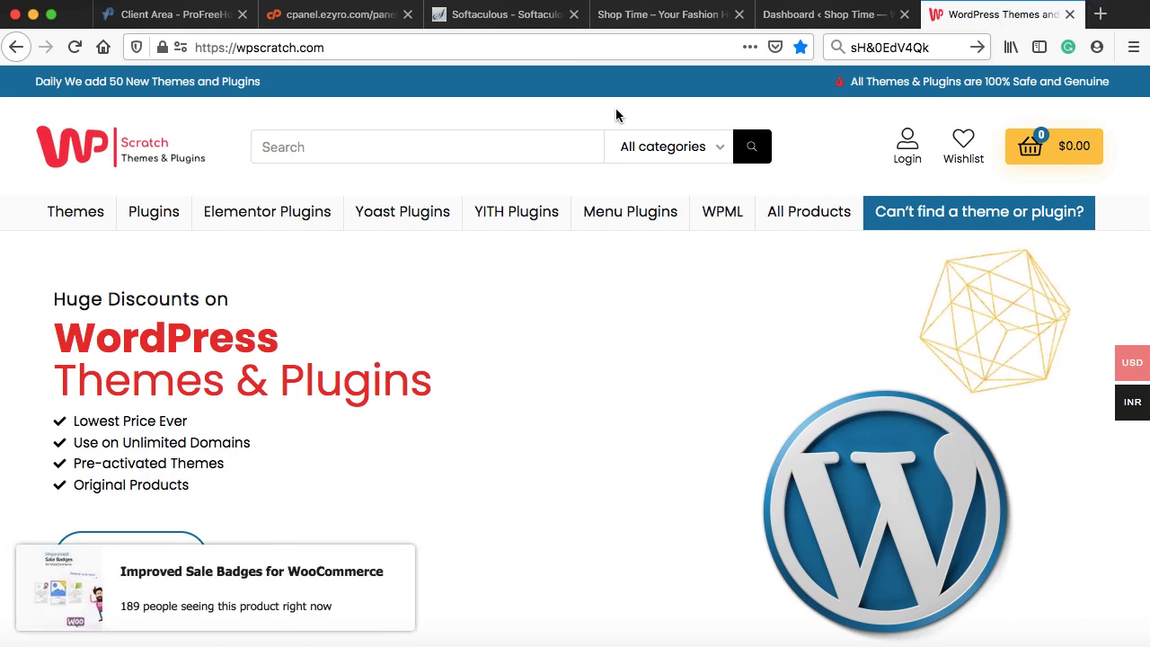
pyautogui.click(480, 147)
pyautogui.write('astra')
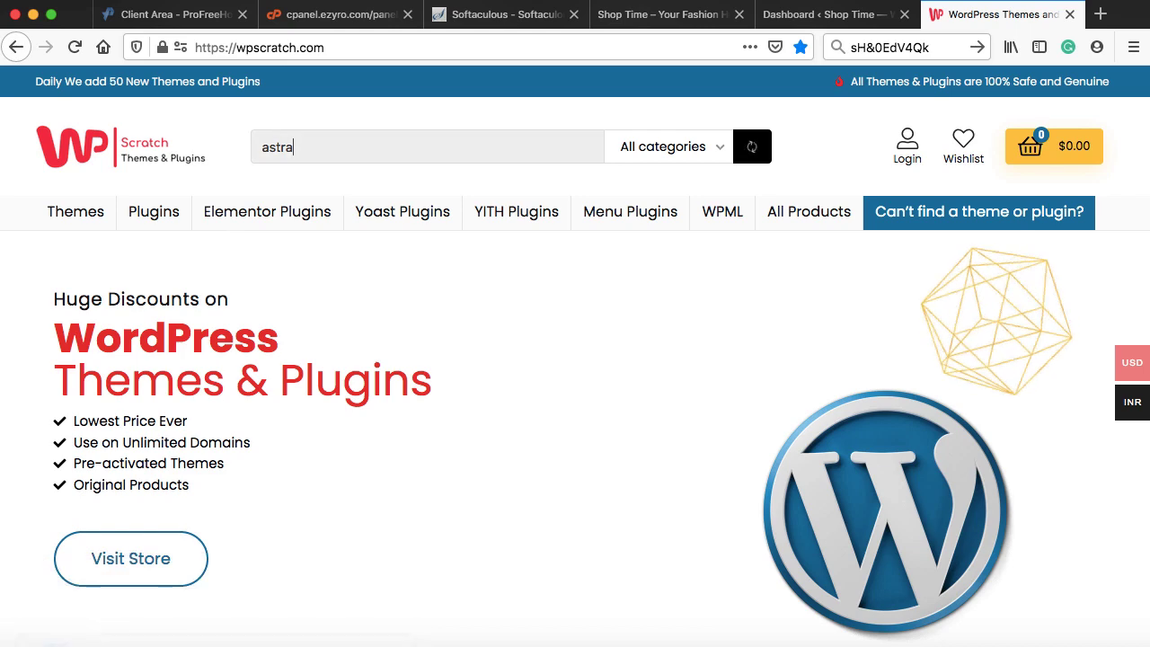
pyautogui.click(438, 212)
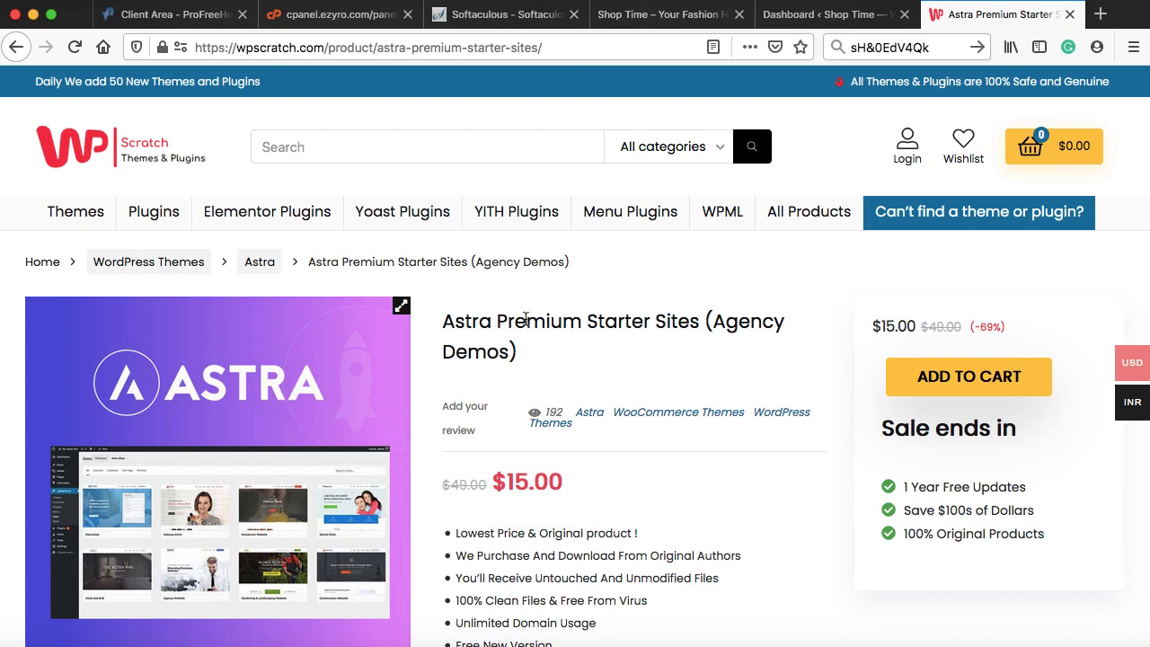
pyautogui.click(959, 382)
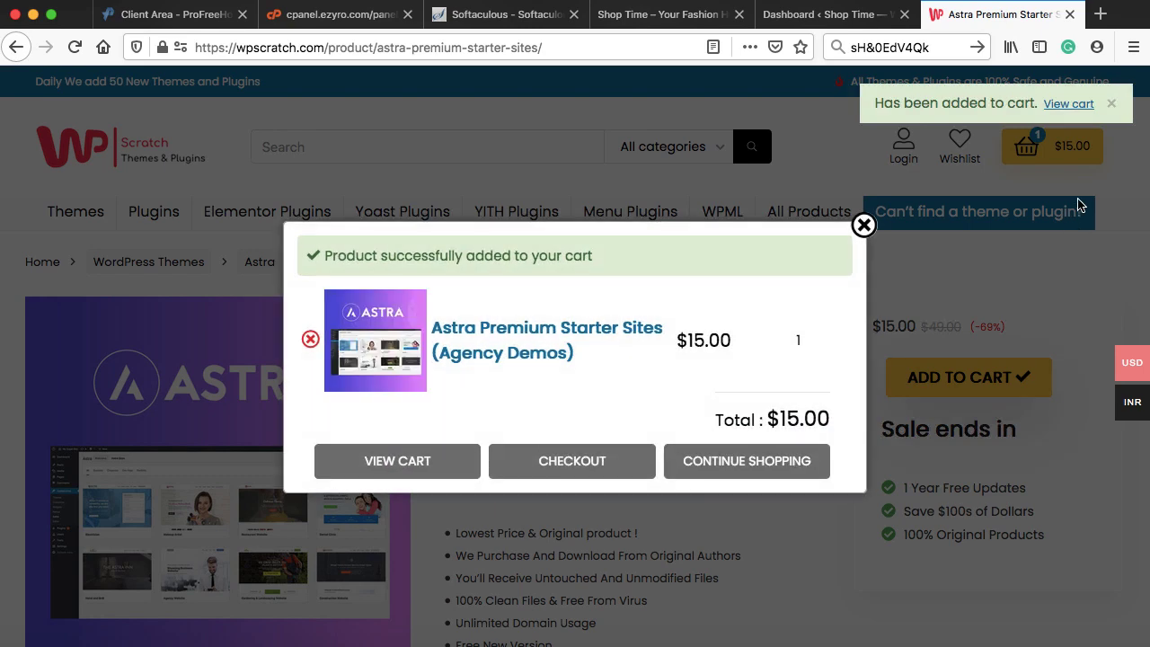
pyautogui.click(746, 461)
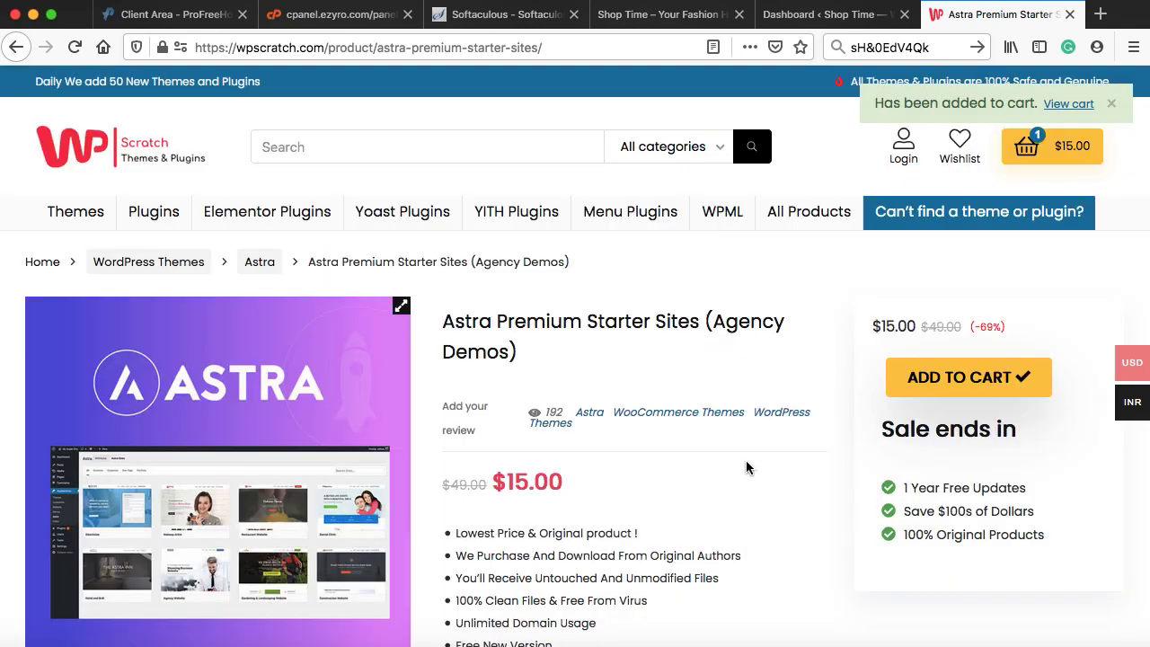
# - Search 'astra' again, add Astra Theme + Pro Addon to the cart, and view the cart
pyautogui.click(310, 146)
pyautogui.write('astra')
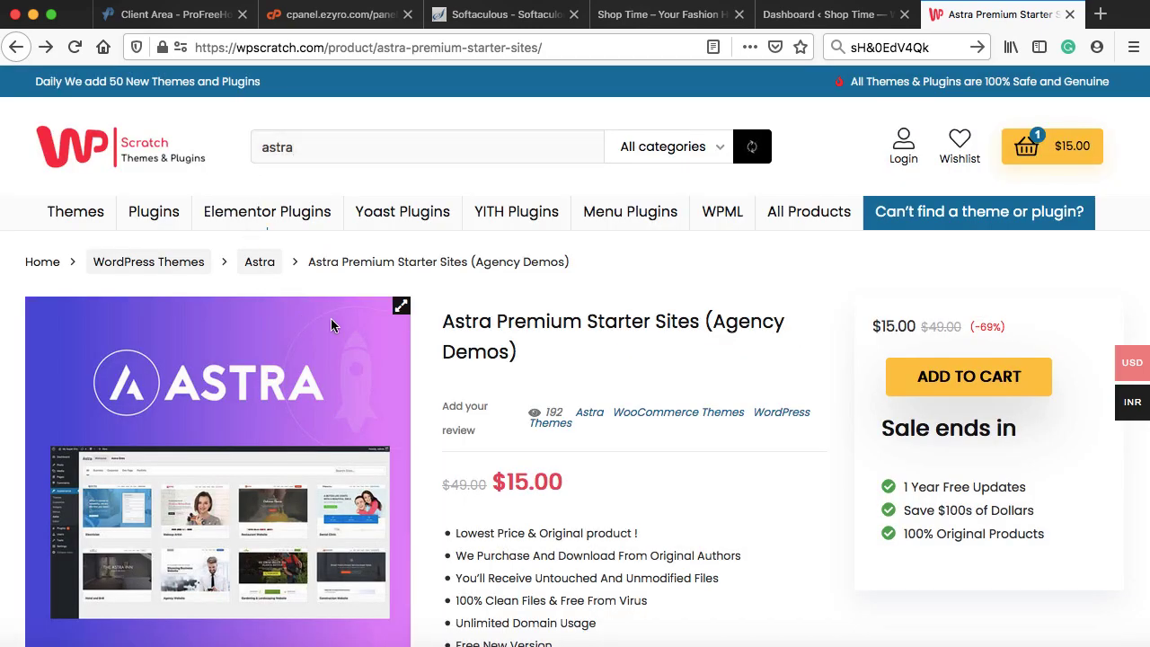
pyautogui.press('Return')
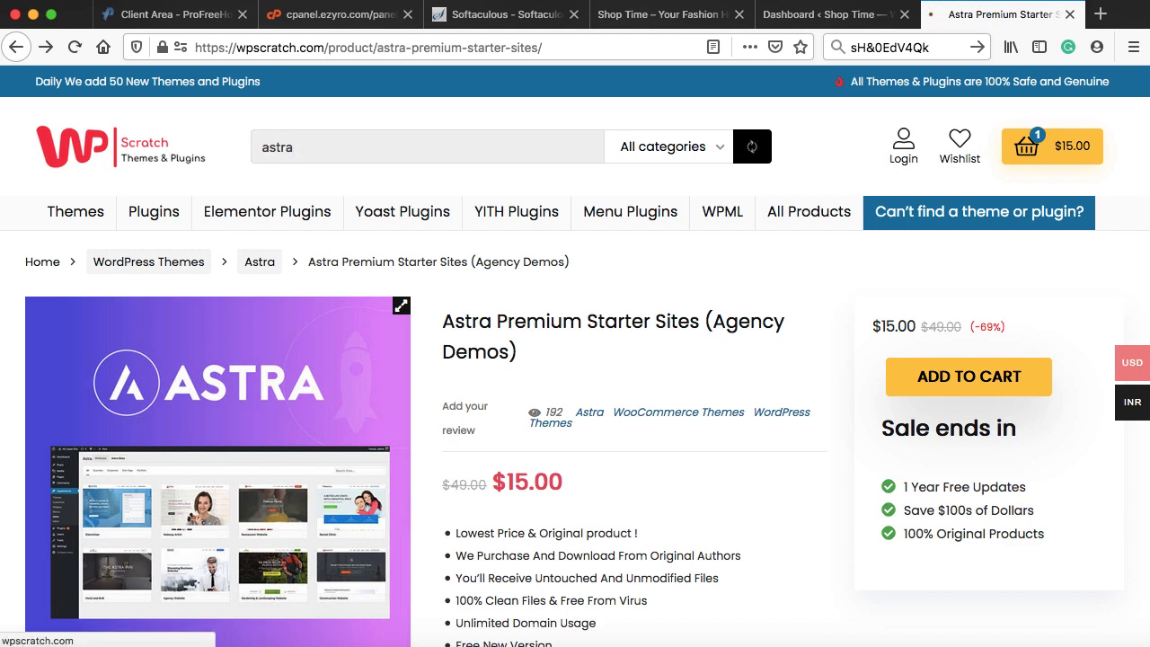
pyautogui.scroll(-3, 899, 410)
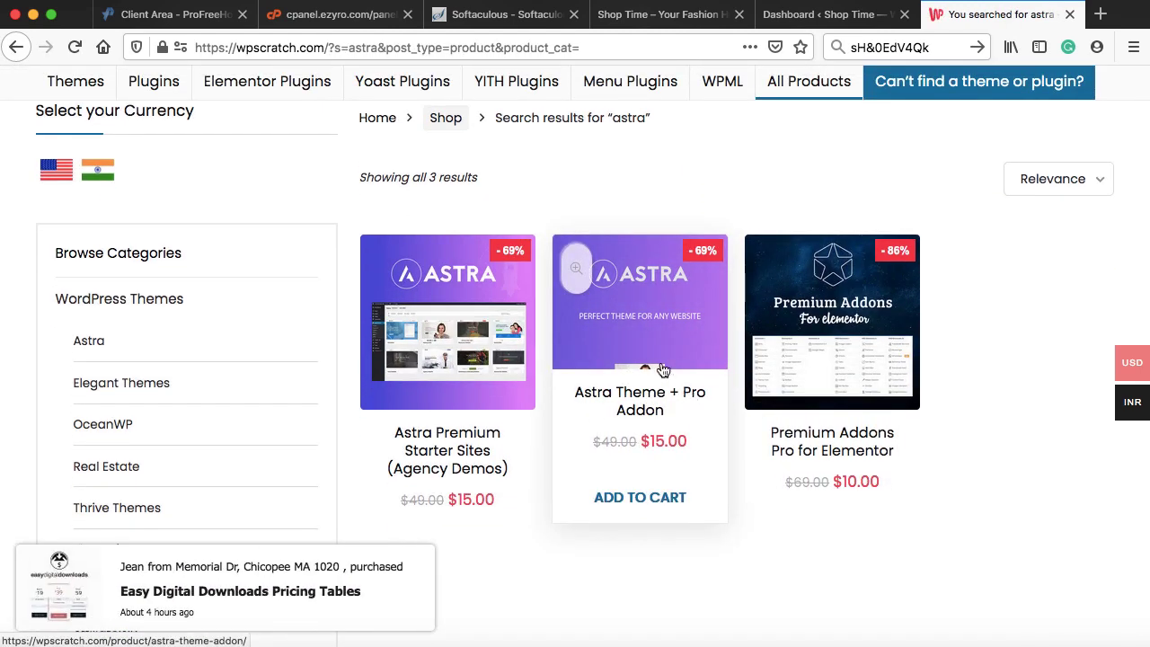
pyautogui.click(637, 334)
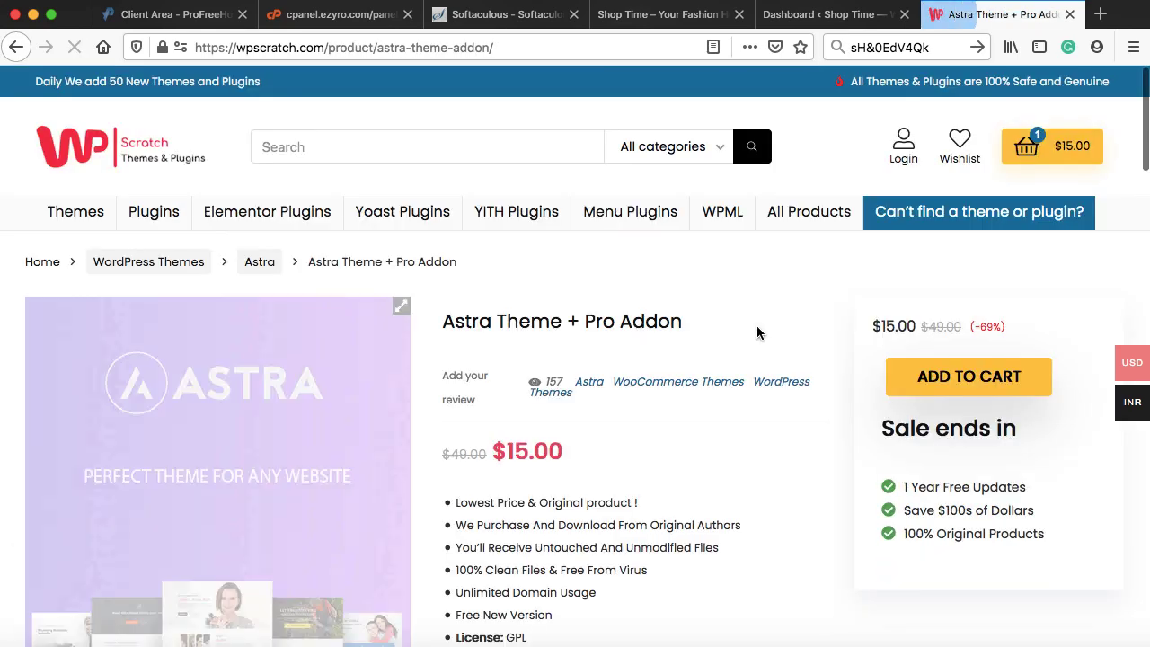
pyautogui.click(954, 376)
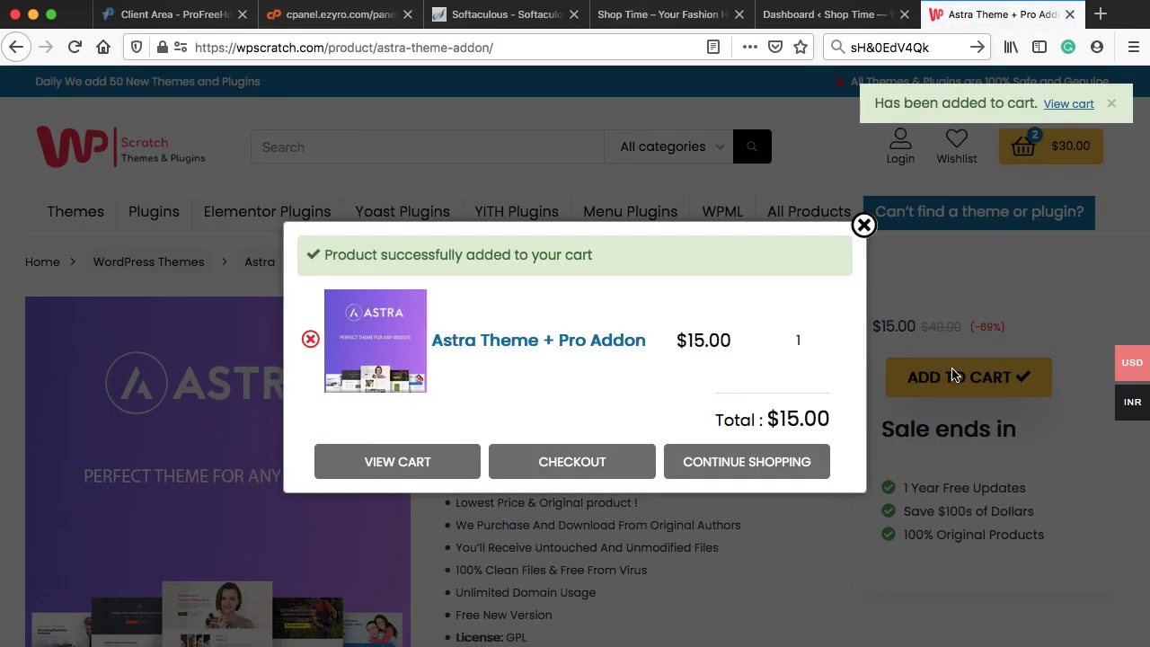
pyautogui.click(417, 468)
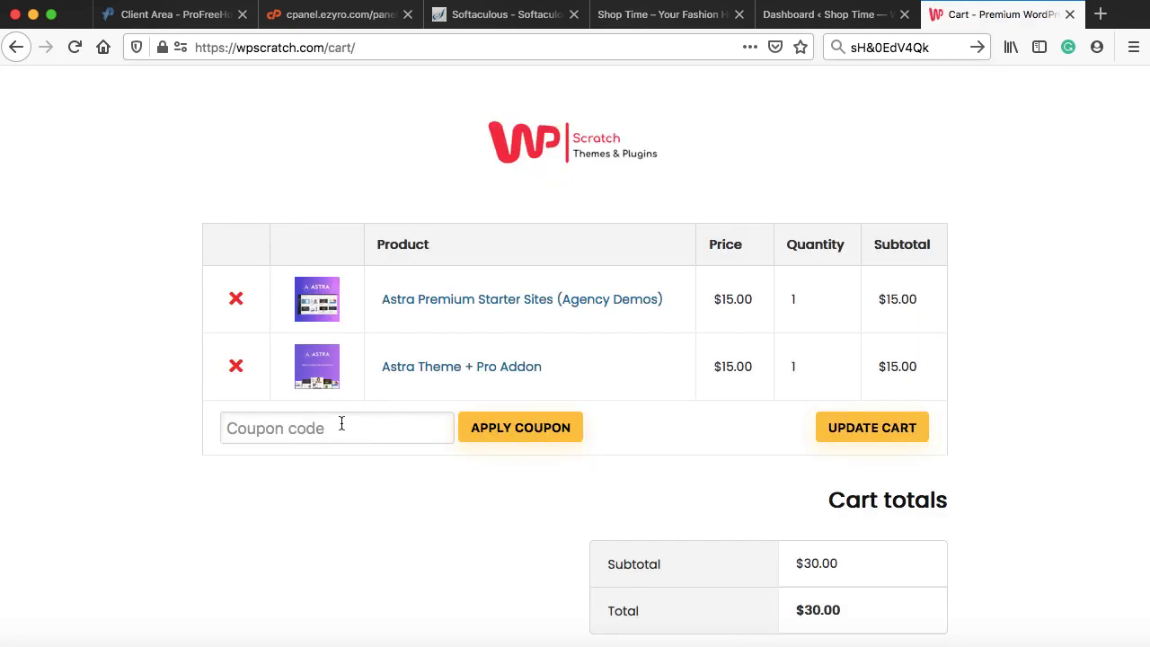
# - Apply coupon ASTFREE so the order total becomes $0.00
pyautogui.write('ASTFREE')
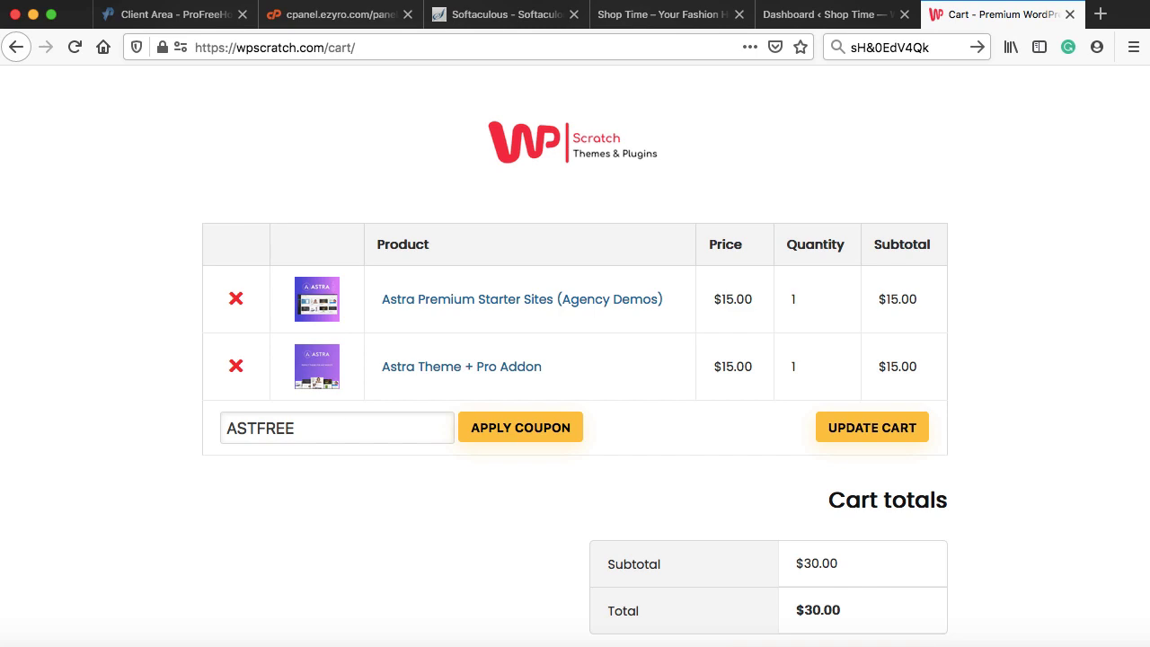
pyautogui.click(505, 437)
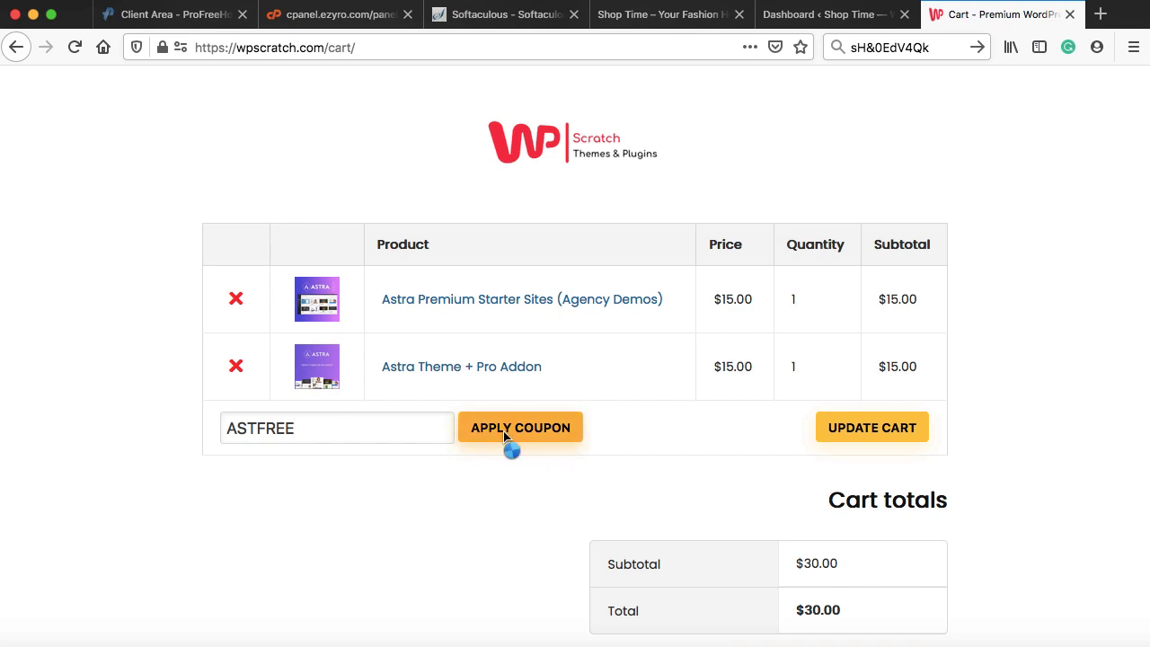
pyautogui.scroll(-1, 505, 438)
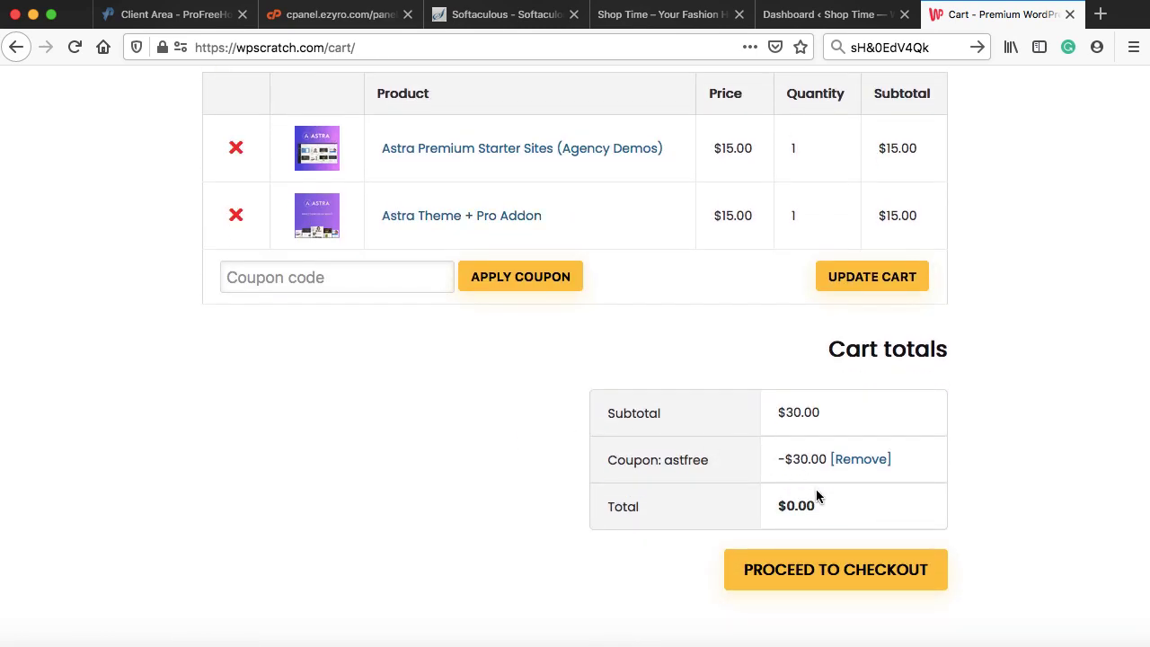
pyautogui.moveTo(778, 508); pyautogui.dragTo(812, 506)
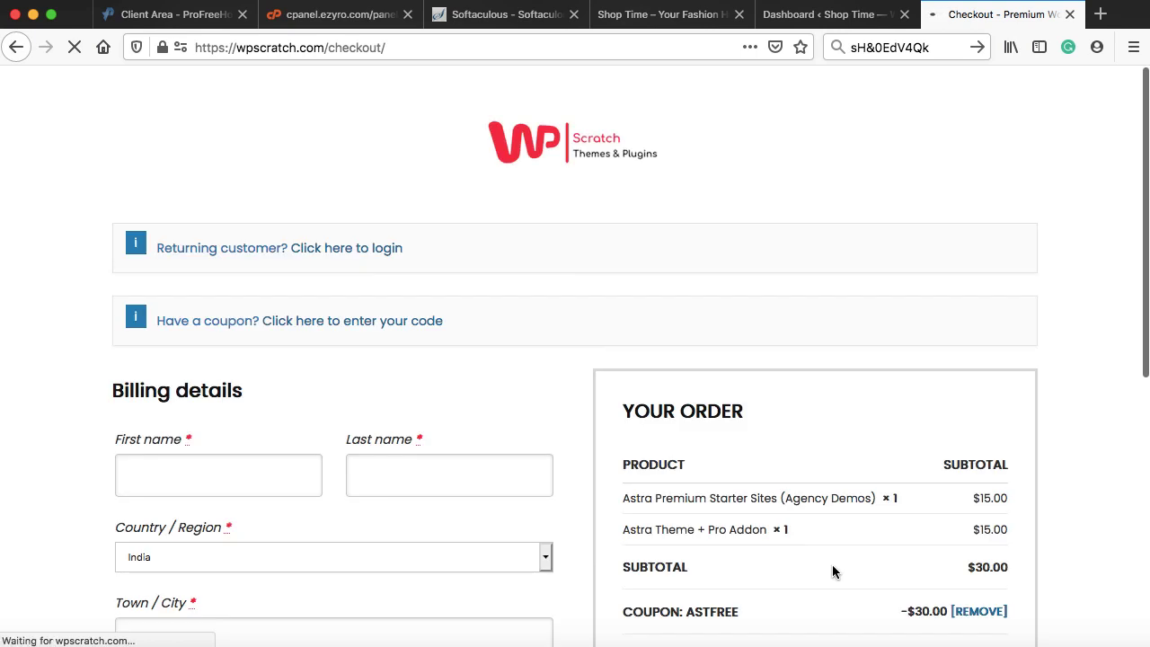
# - Place the free order and scroll to the Downloads table on the confirmation page
pyautogui.scroll(-5, 832, 571)
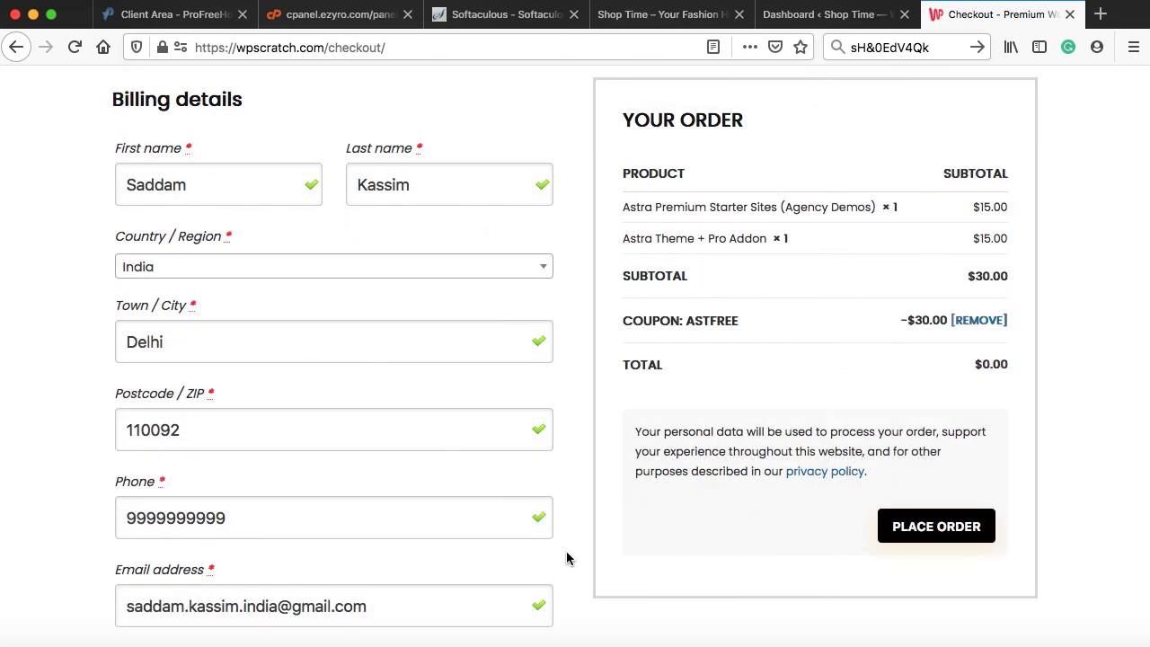
pyautogui.scroll(-3, 566, 559)
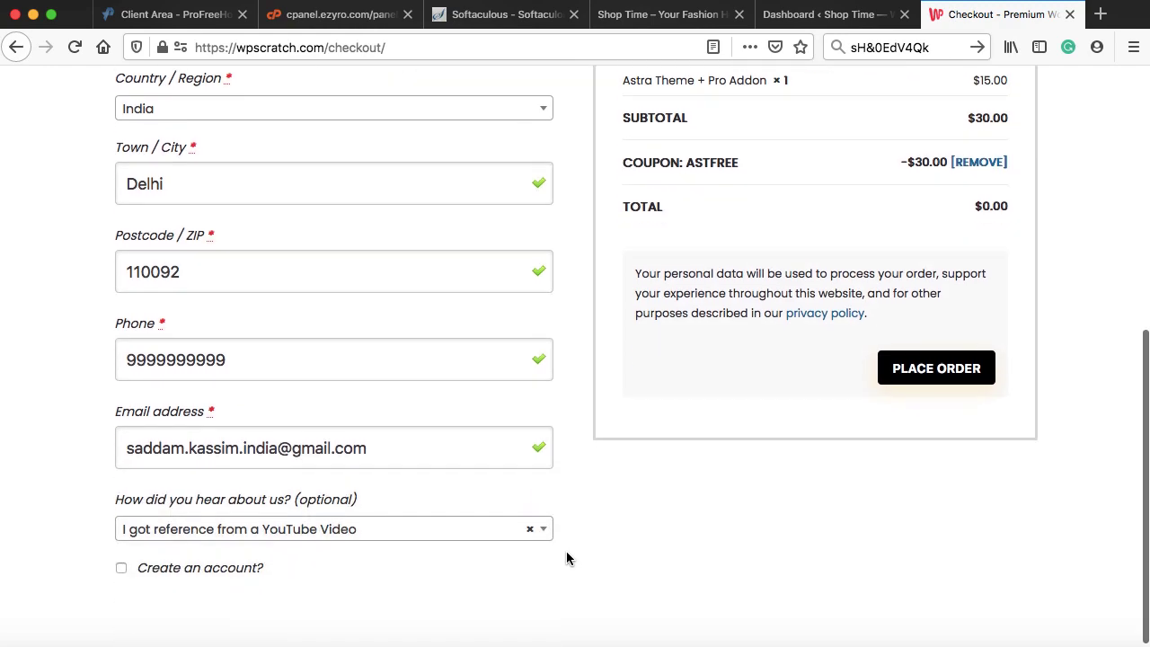
pyautogui.scroll(2, 566, 559)
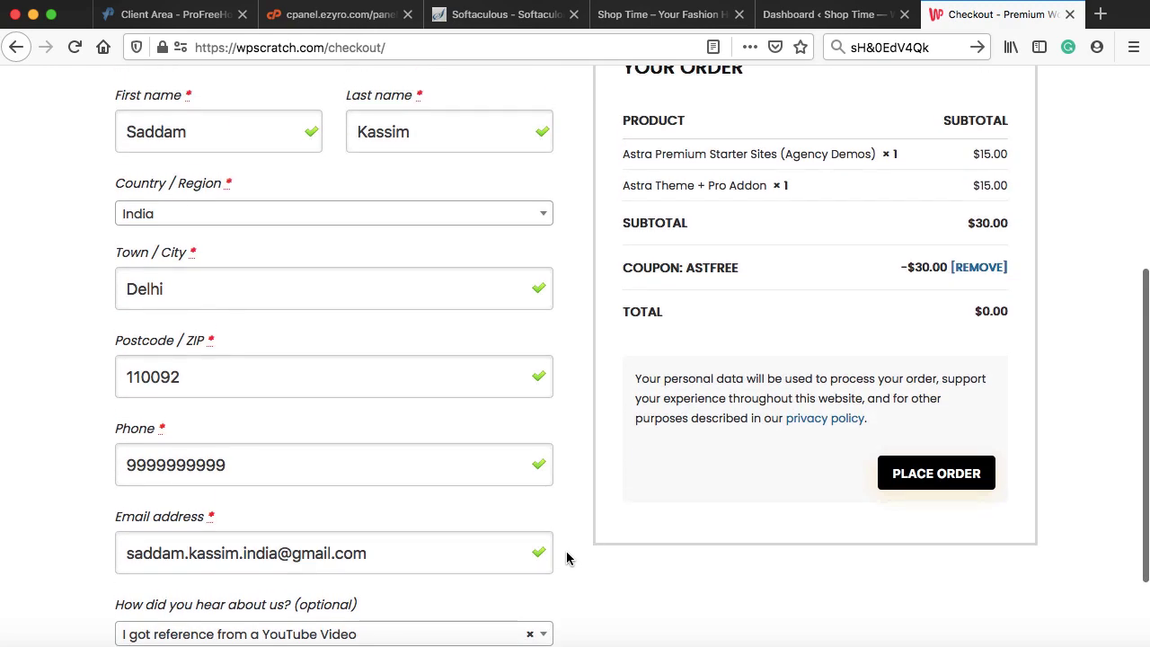
pyautogui.click(942, 479)
pyautogui.scroll(-5, 941, 479)
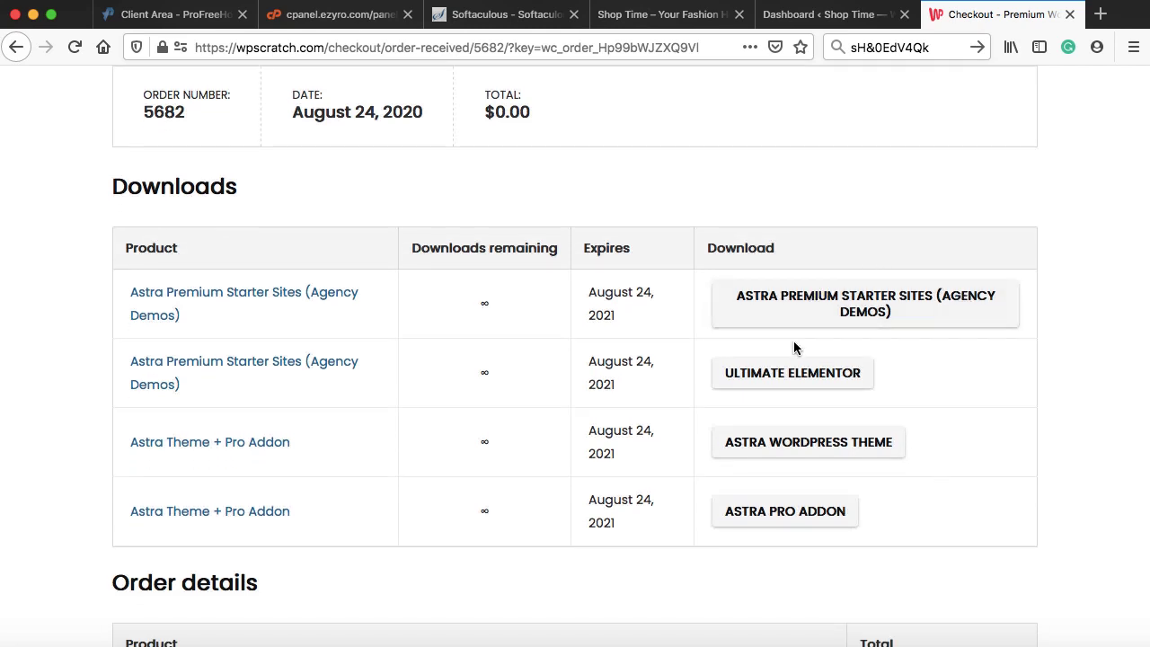
# - Download the Starter Sites, Astra theme and Pro add-on files into a new Desktop folder 'Astra', then close the tab
pyautogui.click(867, 306)
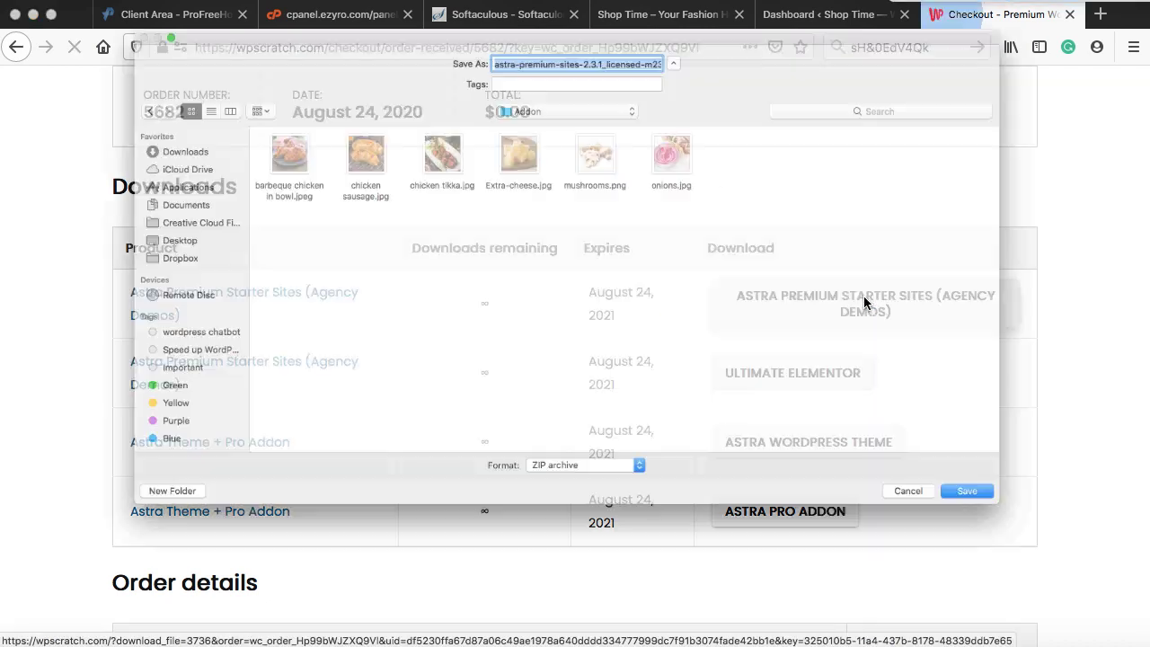
pyautogui.click(69, 236)
pyautogui.click(48, 562)
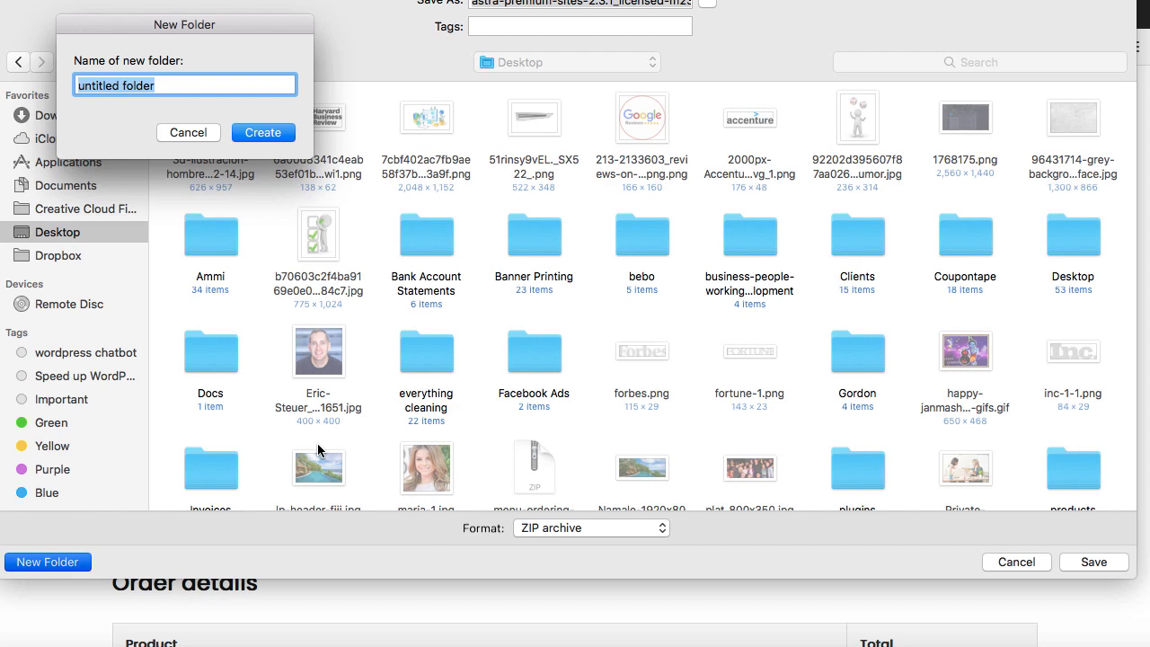
pyautogui.write('Astra')
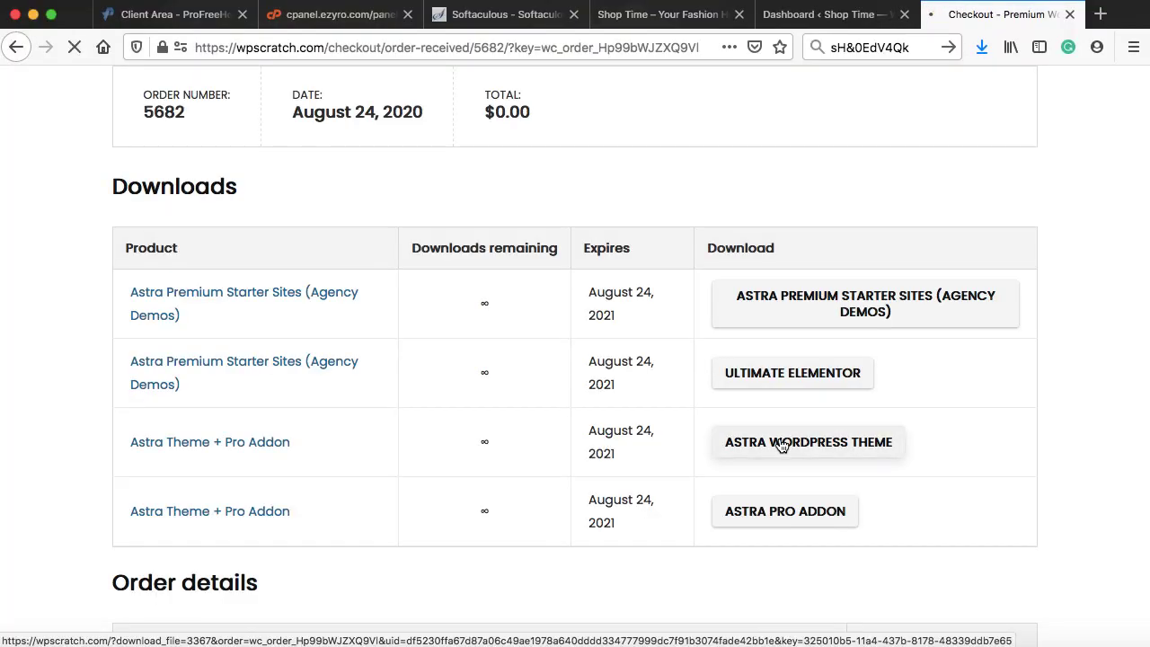
pyautogui.click(770, 441)
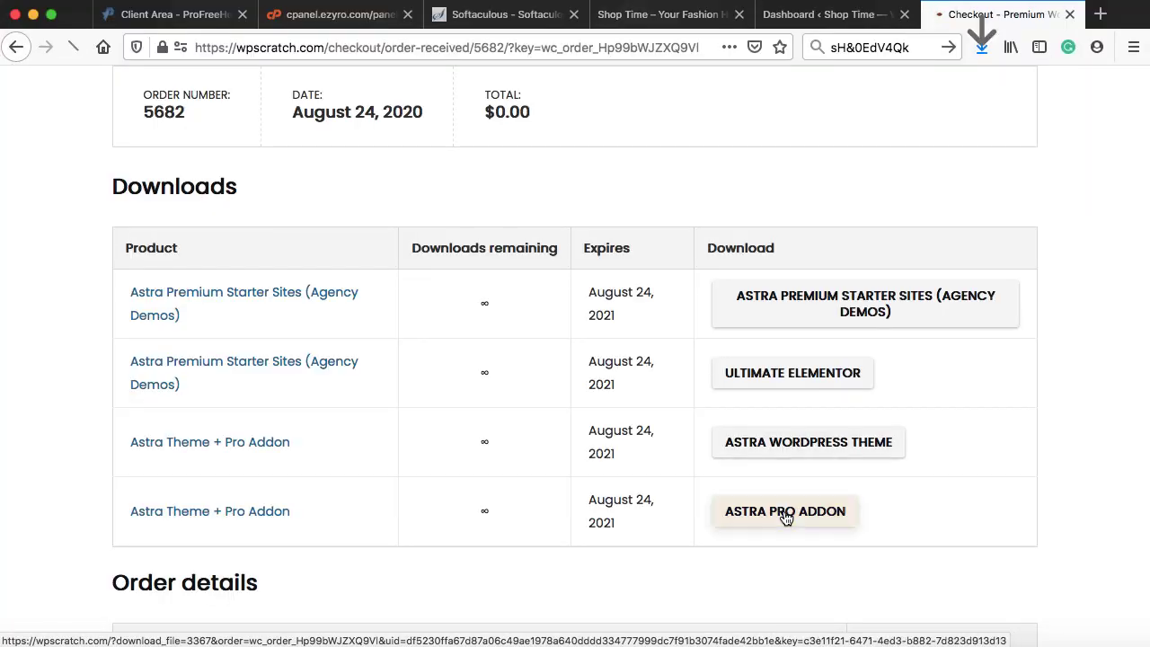
pyautogui.click(785, 511)
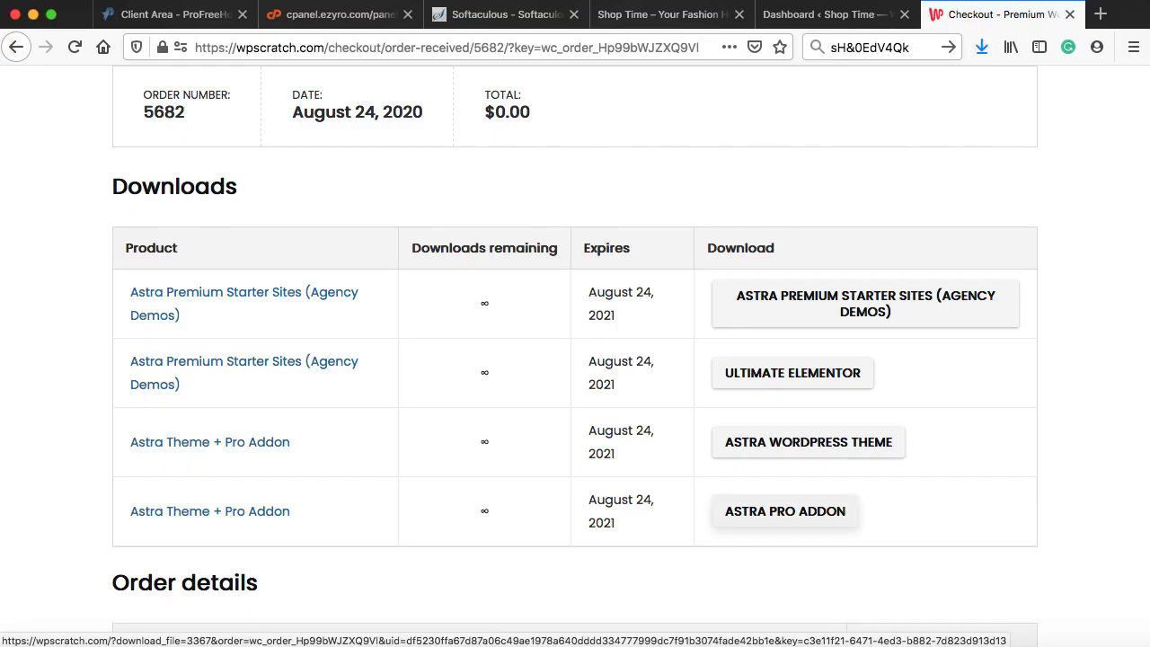
pyautogui.click(1070, 14)
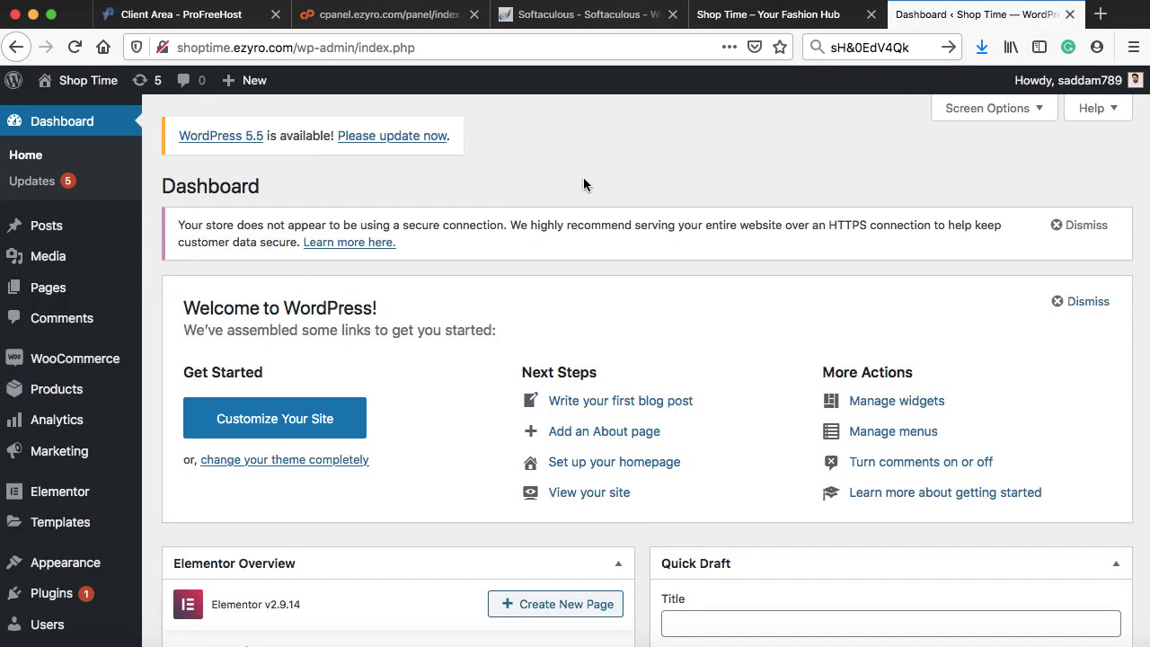
# - Upload astra-2.5.1-gzsxdz.zip from the Astra folder via Appearance > Themes and install it
pyautogui.scroll(-3, 471, 200)
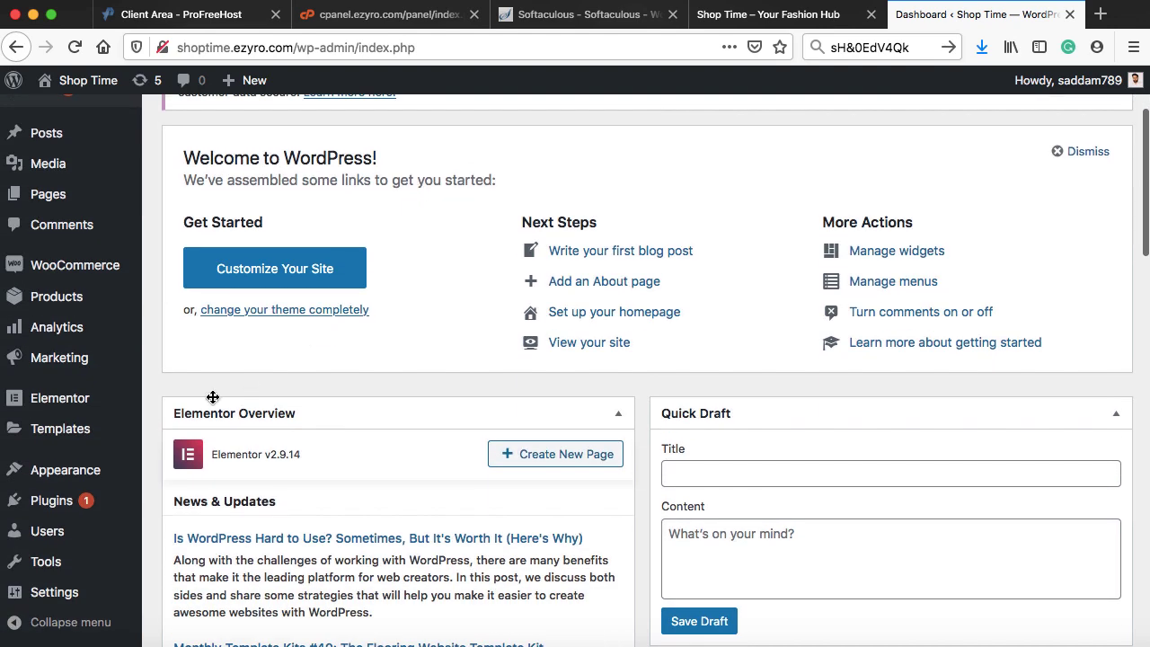
pyautogui.moveTo(115, 468)
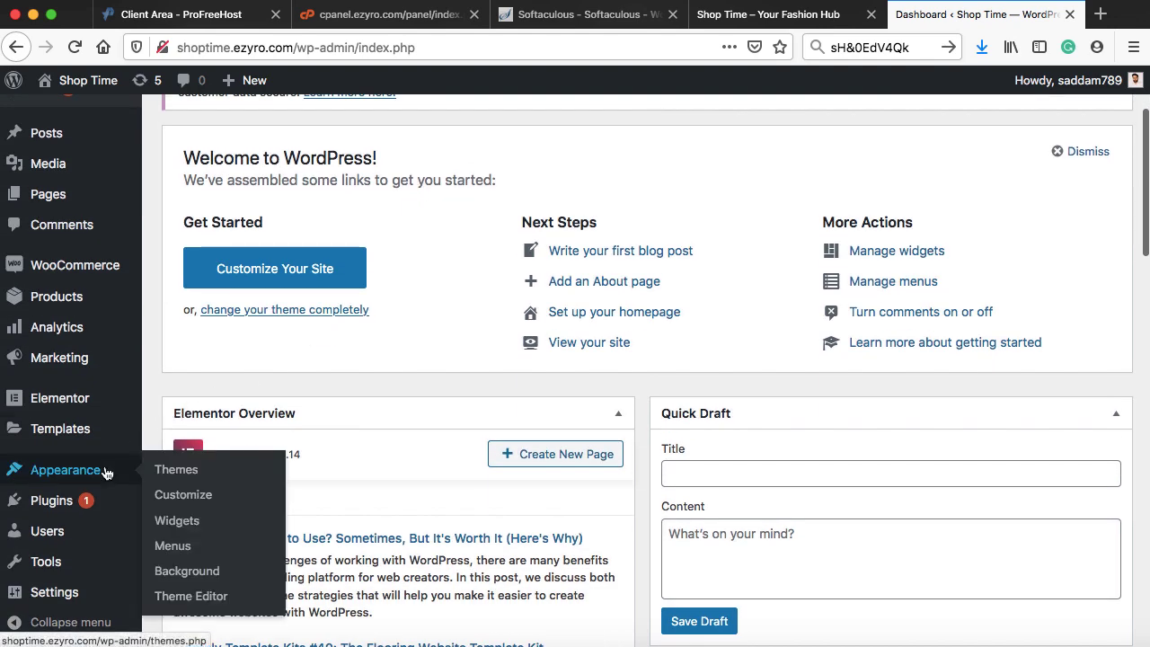
pyautogui.click(174, 470)
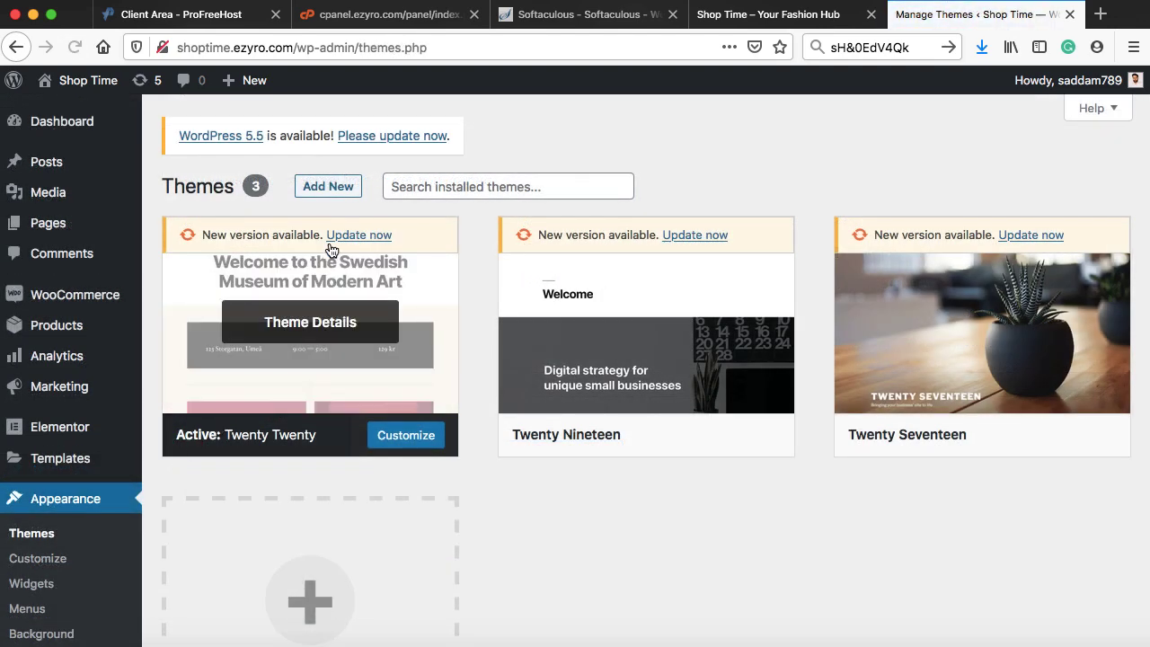
pyautogui.click(329, 190)
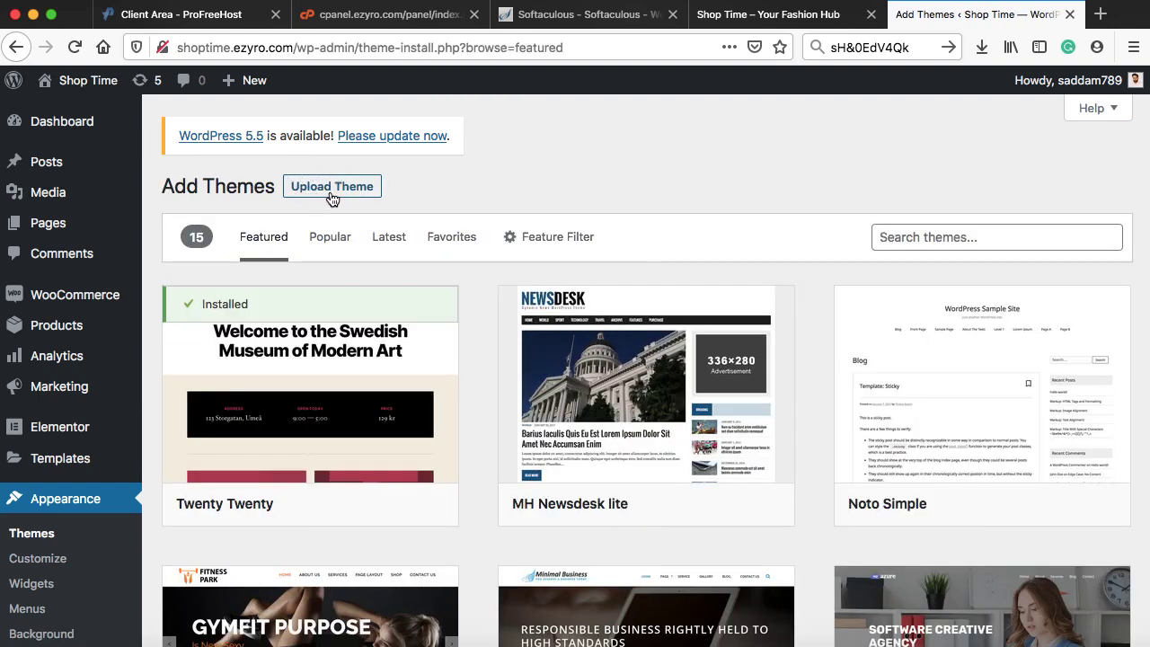
pyautogui.click(328, 187)
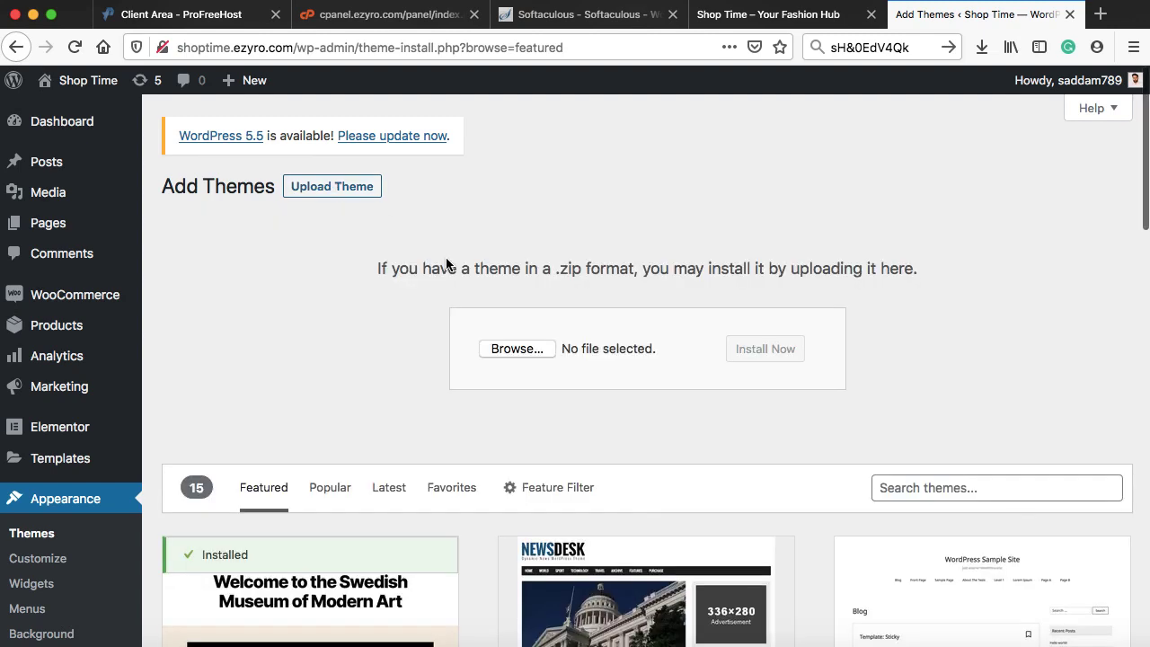
pyautogui.click(518, 349)
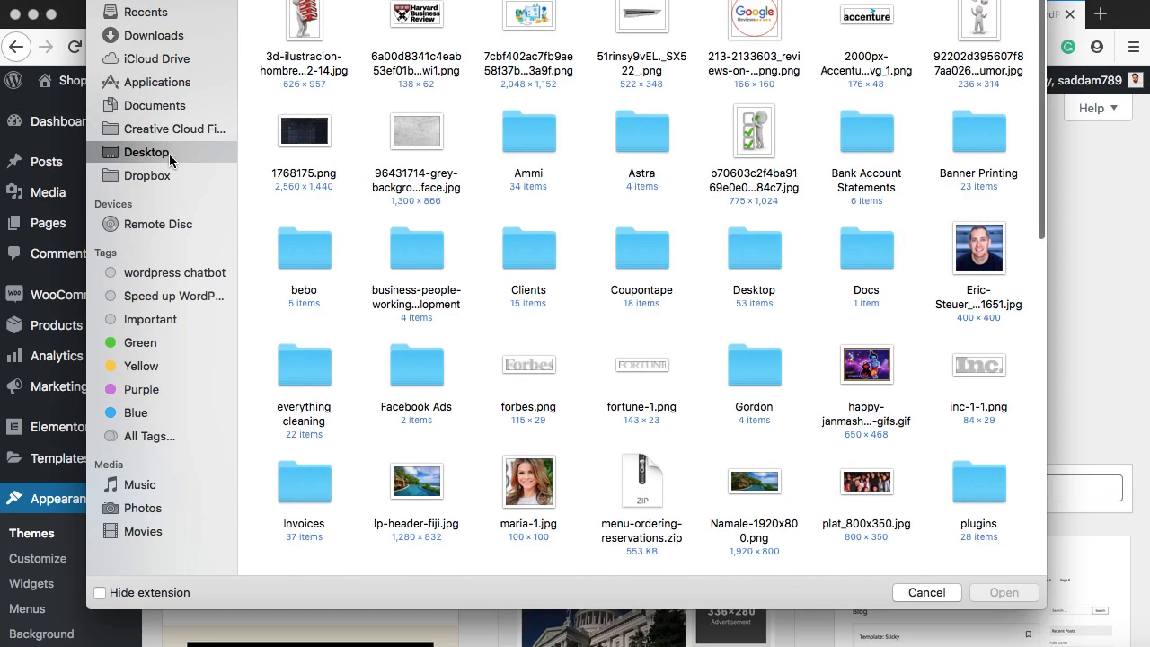
pyautogui.doubleClick(657, 137)
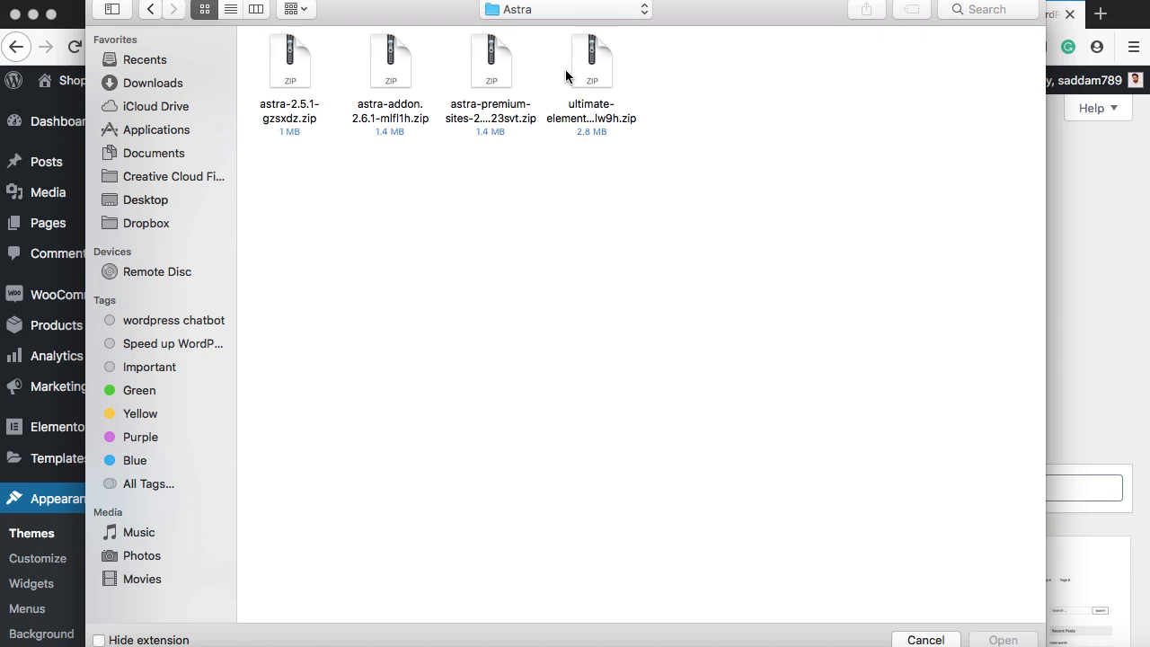
pyautogui.click(290, 82)
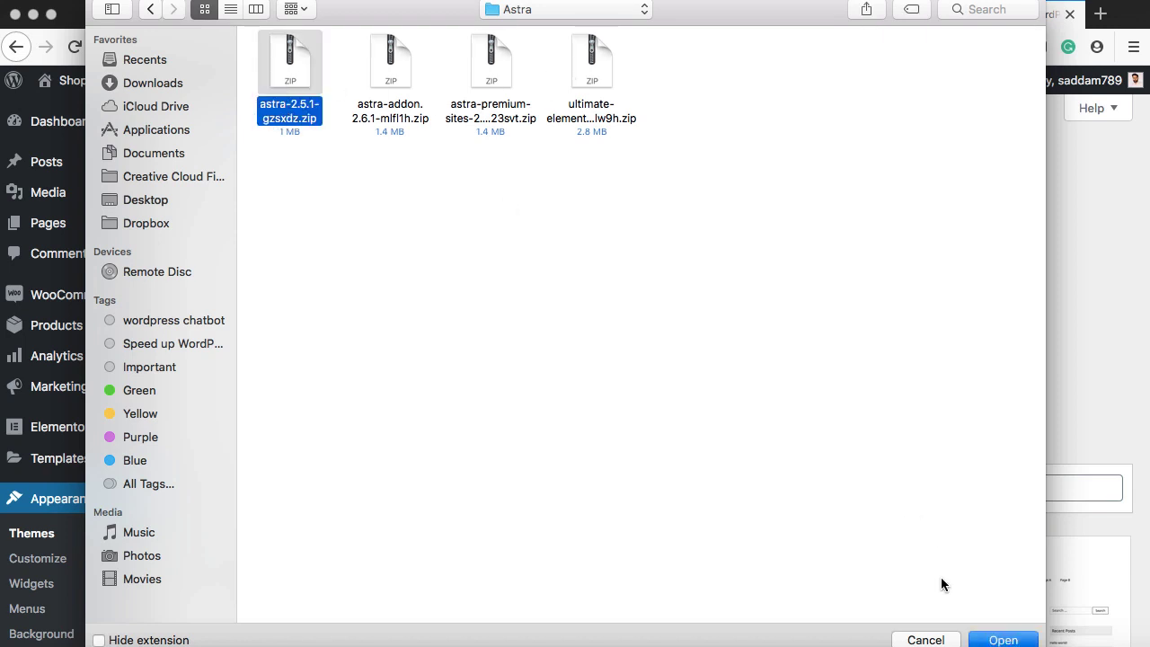
pyautogui.click(999, 639)
pyautogui.click(765, 349)
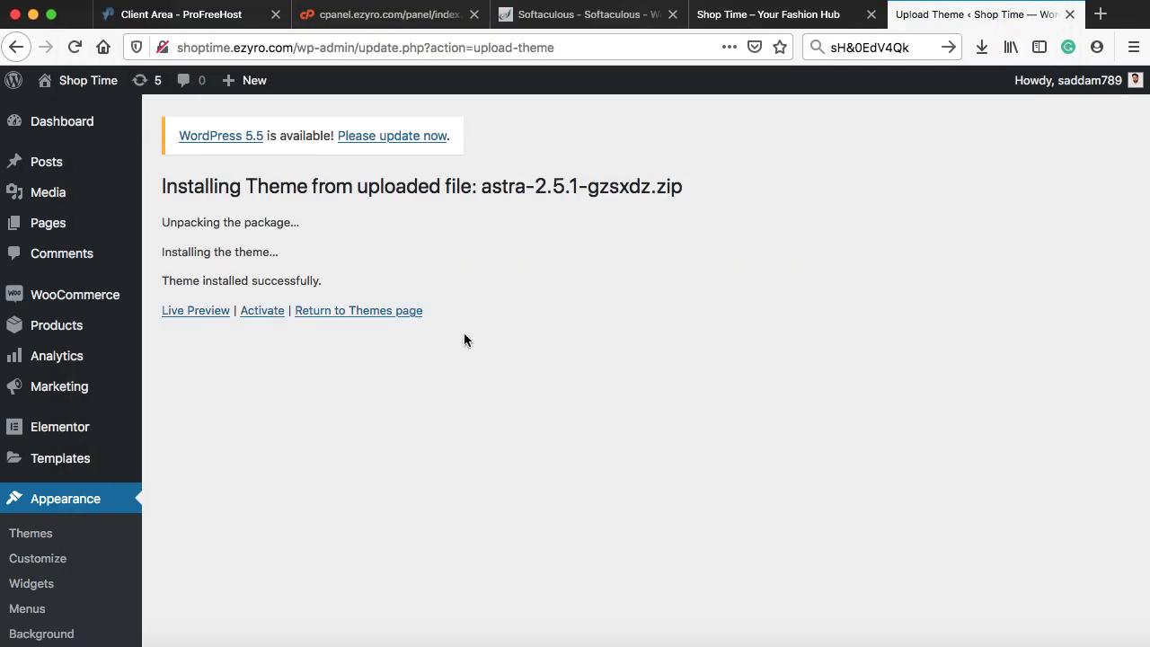
# - Activate the Astra theme and apply its pending update
pyautogui.click(260, 312)
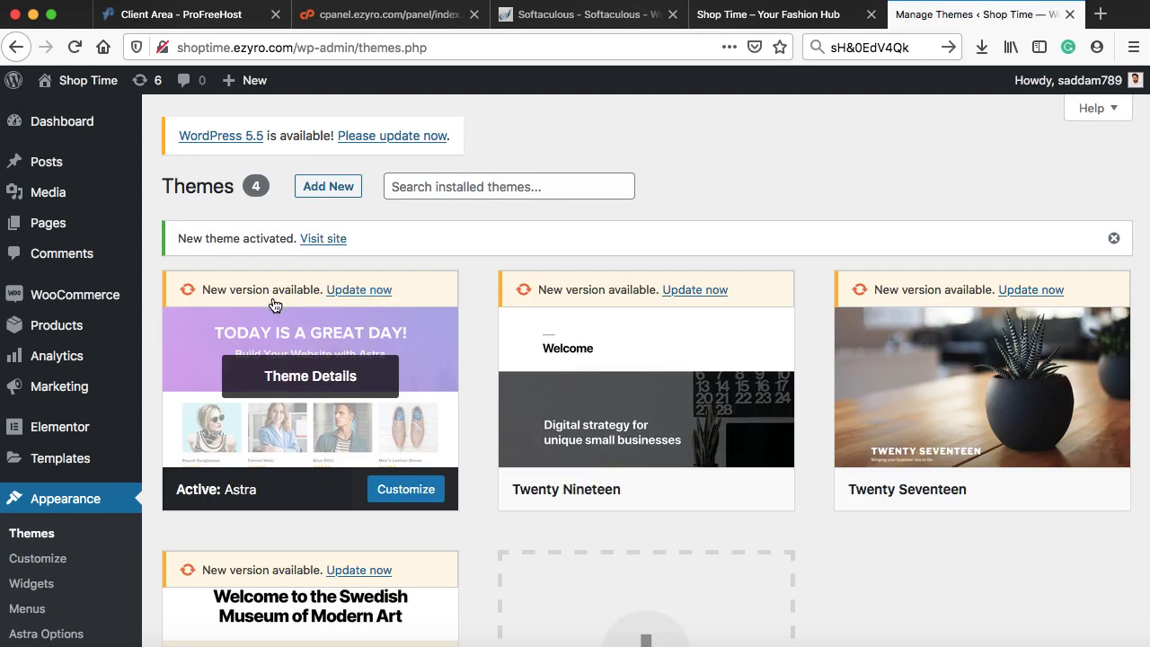
pyautogui.click(357, 292)
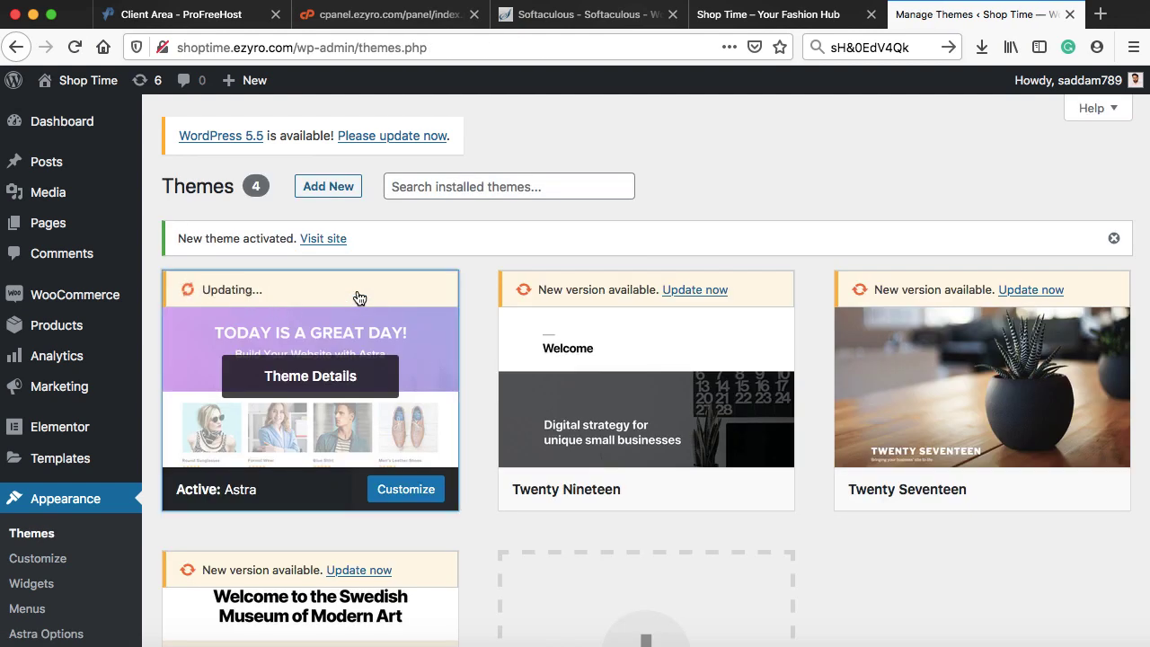
pyautogui.scroll(-5, 357, 296)
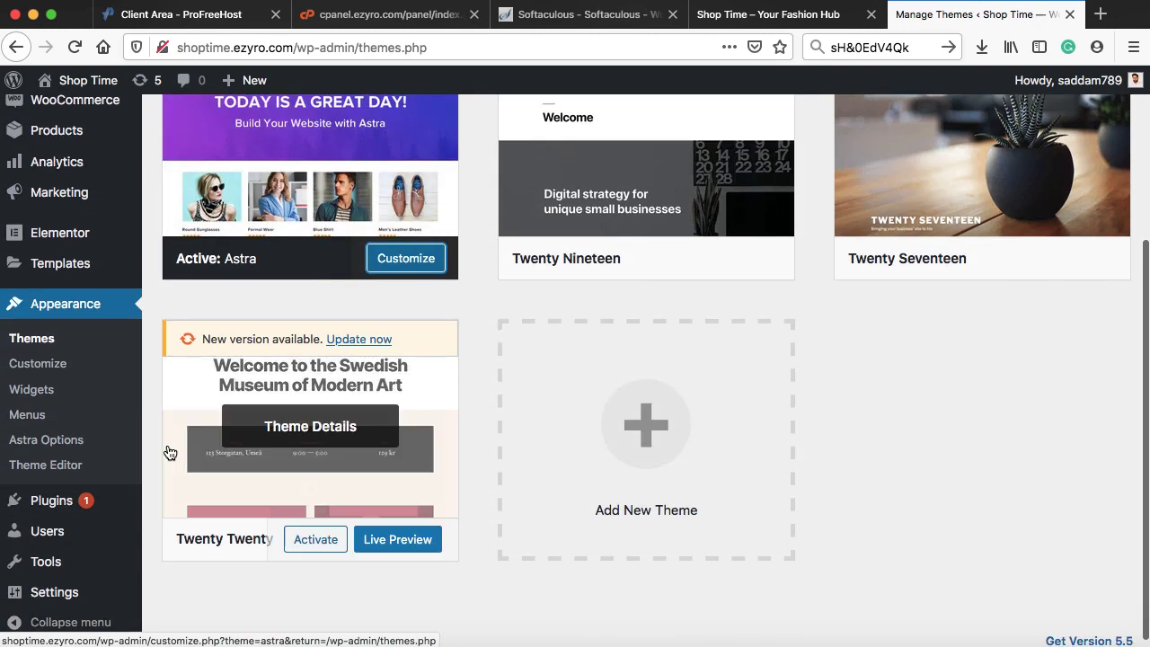
# - Upload, install and activate the Astra Pro add-on plugin zip
pyautogui.moveTo(135, 503)
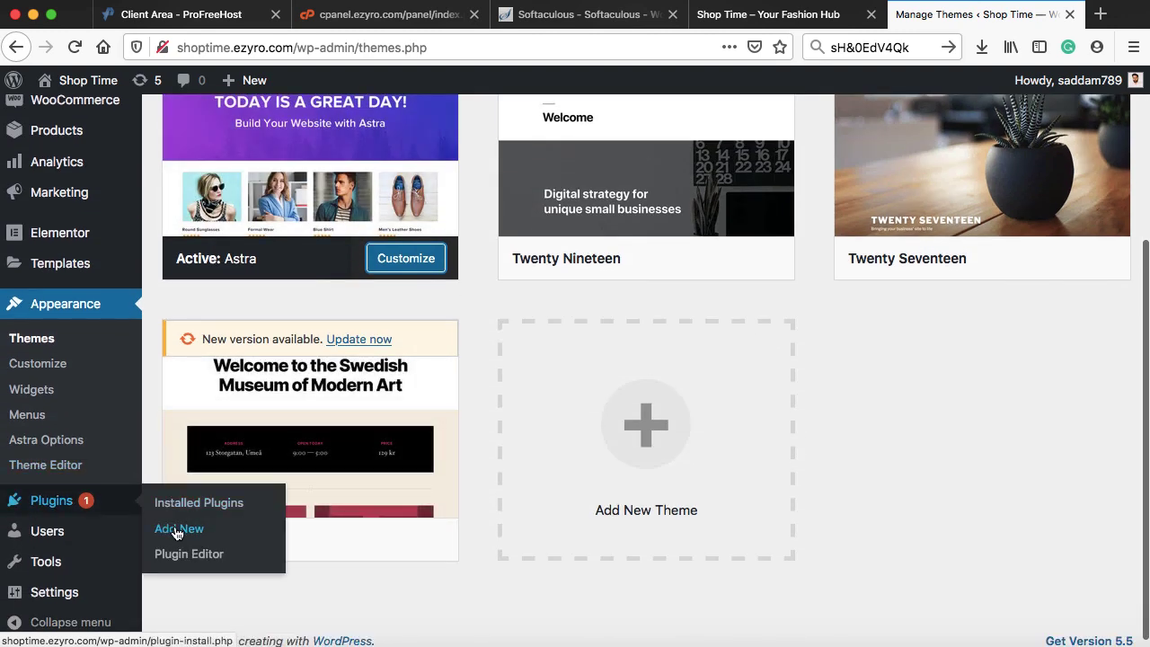
pyautogui.click(177, 531)
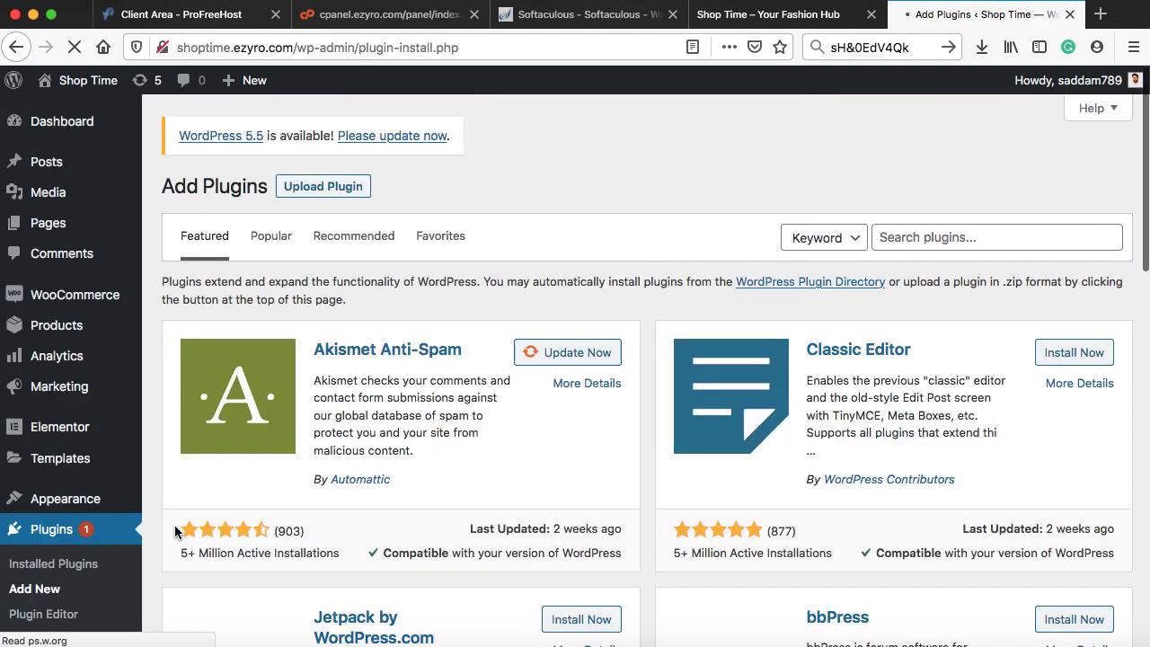
pyautogui.click(329, 193)
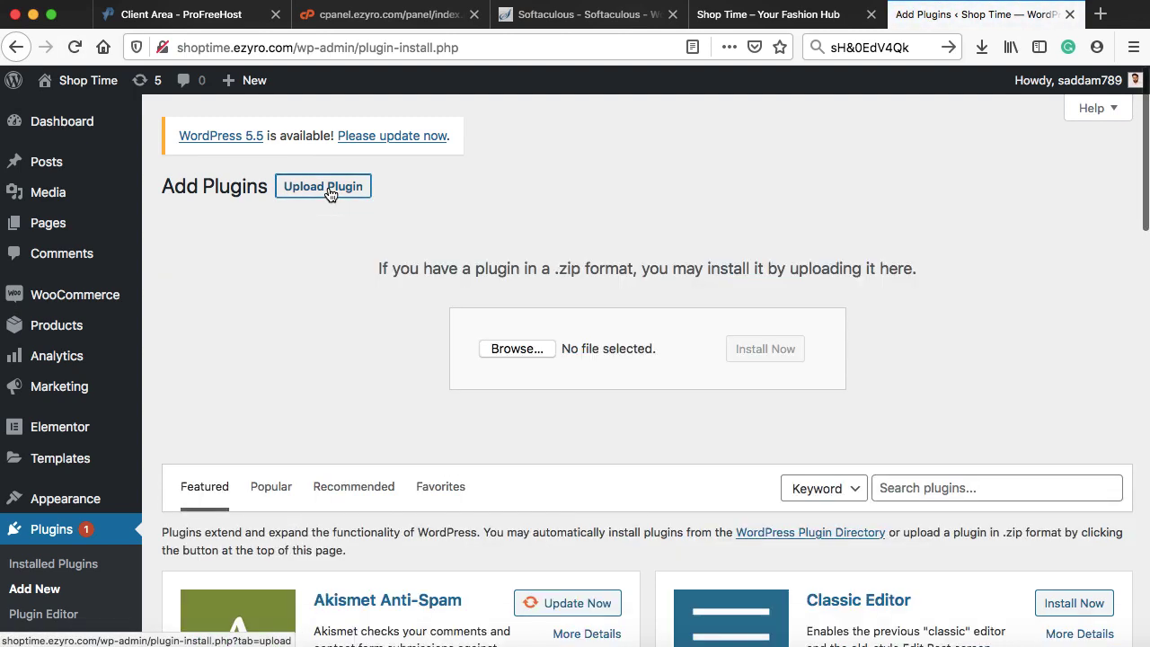
pyautogui.click(509, 349)
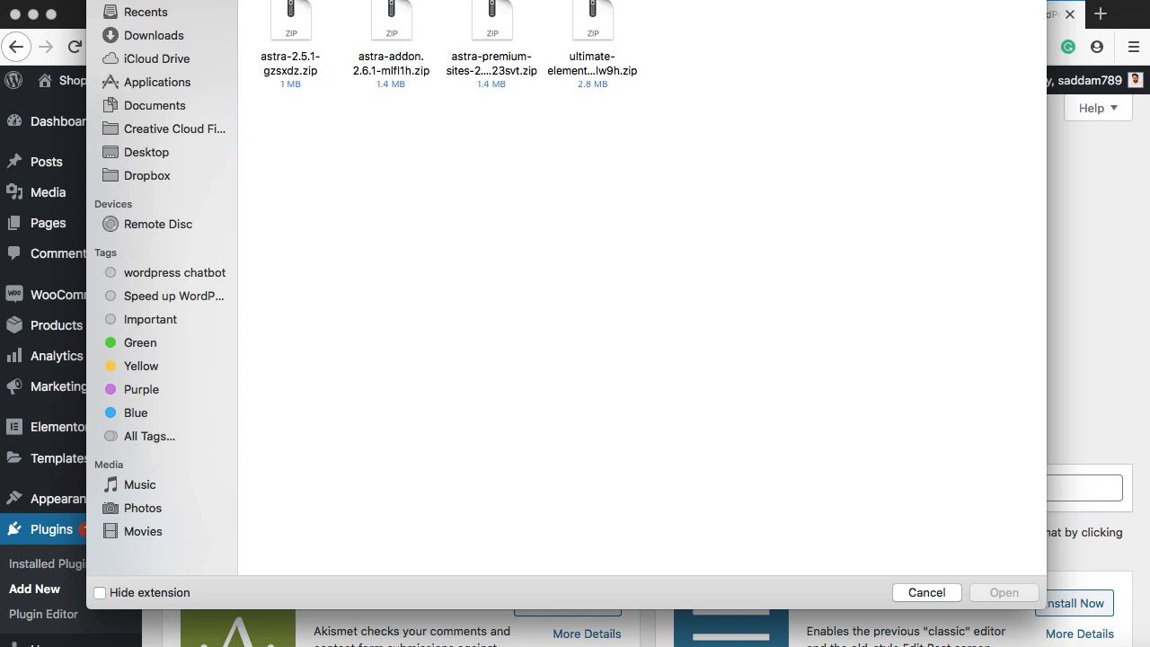
pyautogui.doubleClick(397, 81)
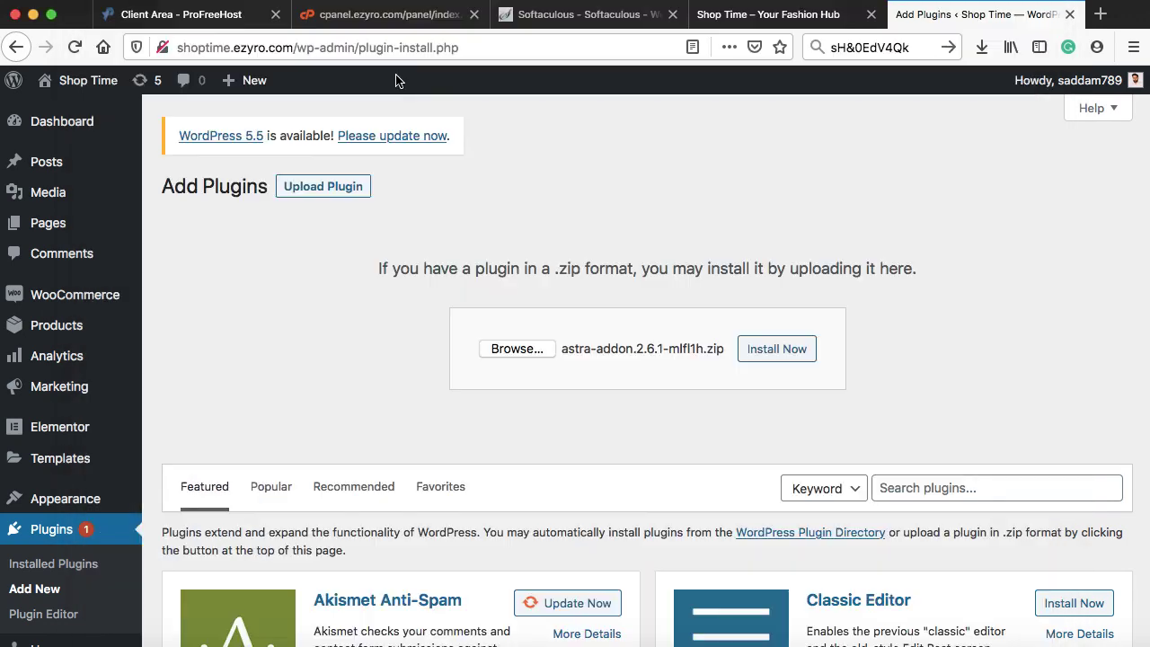
pyautogui.click(766, 348)
pyautogui.click(212, 314)
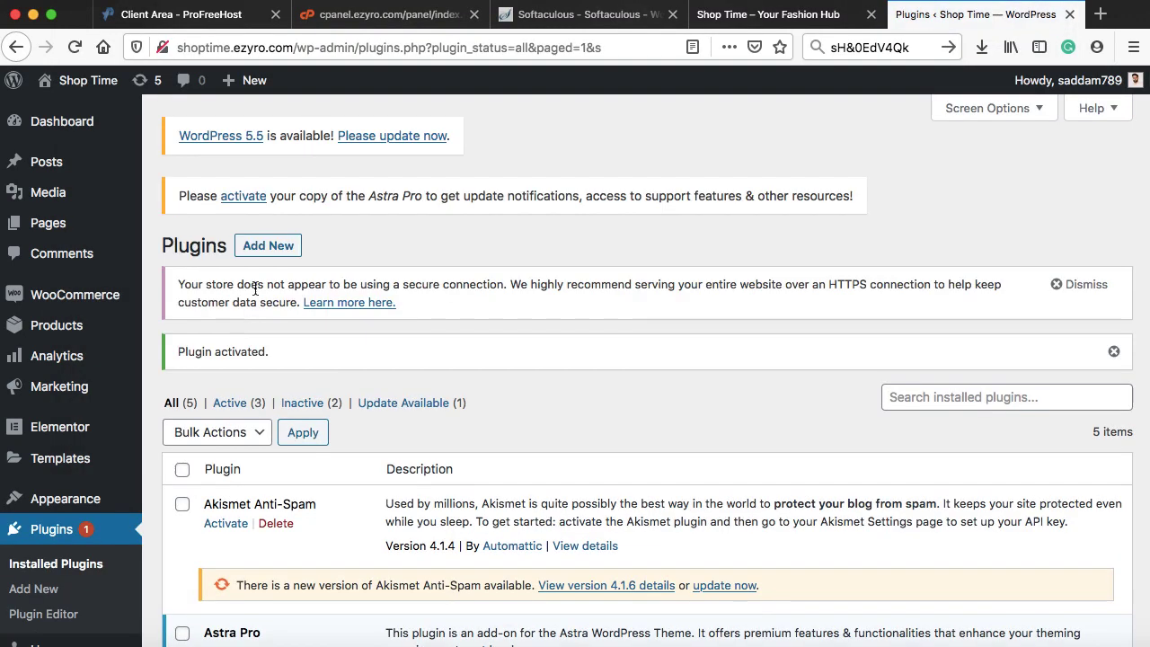
# - Upload, install and activate the Astra starter sites plugin zip
pyautogui.click(285, 172)
pyautogui.click(443, 347)
pyautogui.click(1004, 592)
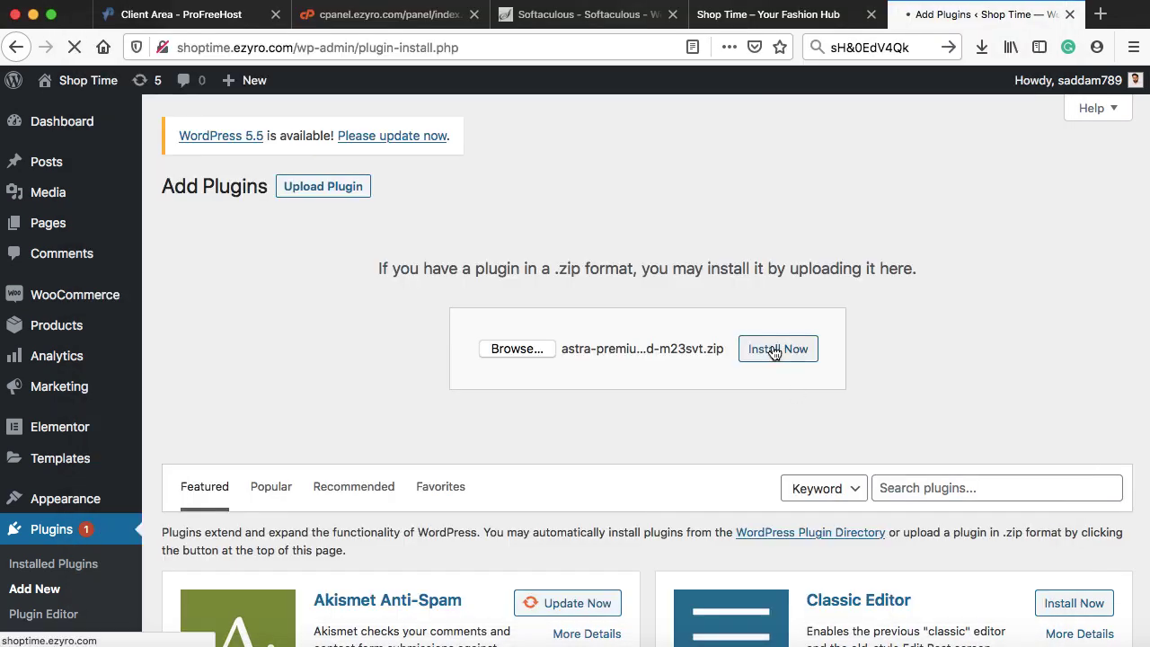
pyautogui.click(773, 348)
pyautogui.click(213, 314)
# - Upload, install and activate the Ultimate Elementor plugin zip
pyautogui.click(266, 171)
pyautogui.click(323, 187)
pyautogui.click(514, 348)
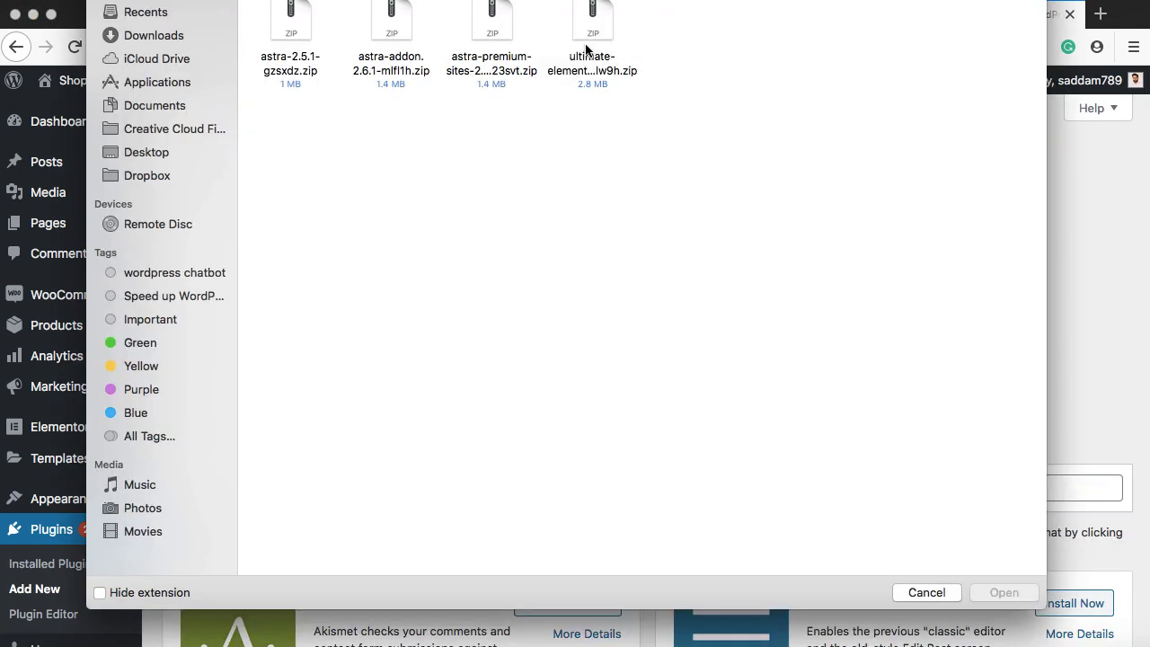
pyautogui.doubleClick(592, 56)
pyautogui.click(798, 352)
pyautogui.click(196, 315)
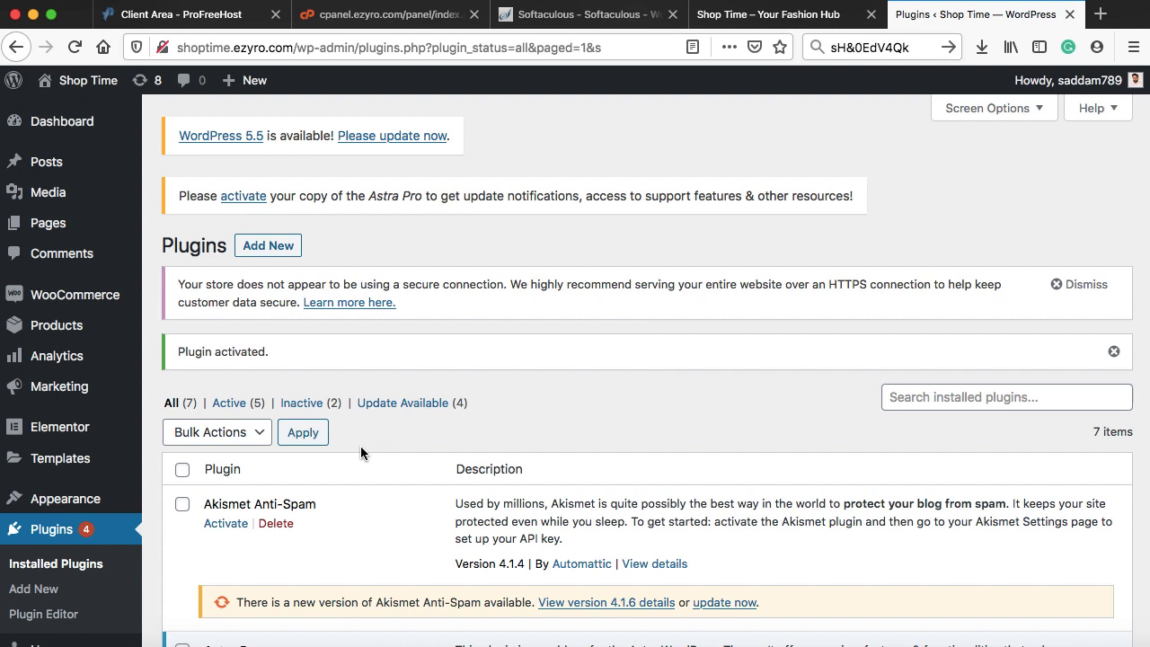
# - Open the Starter Templates library and choose Elementor as the page builder
pyautogui.moveTo(112, 503)
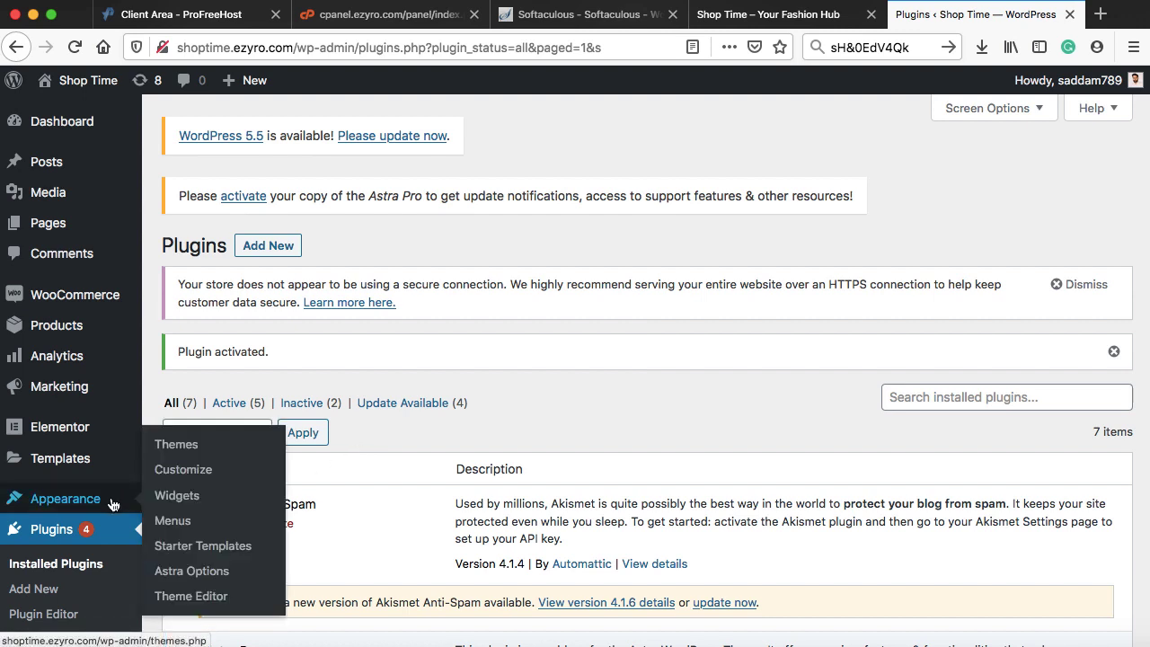
pyautogui.click(214, 550)
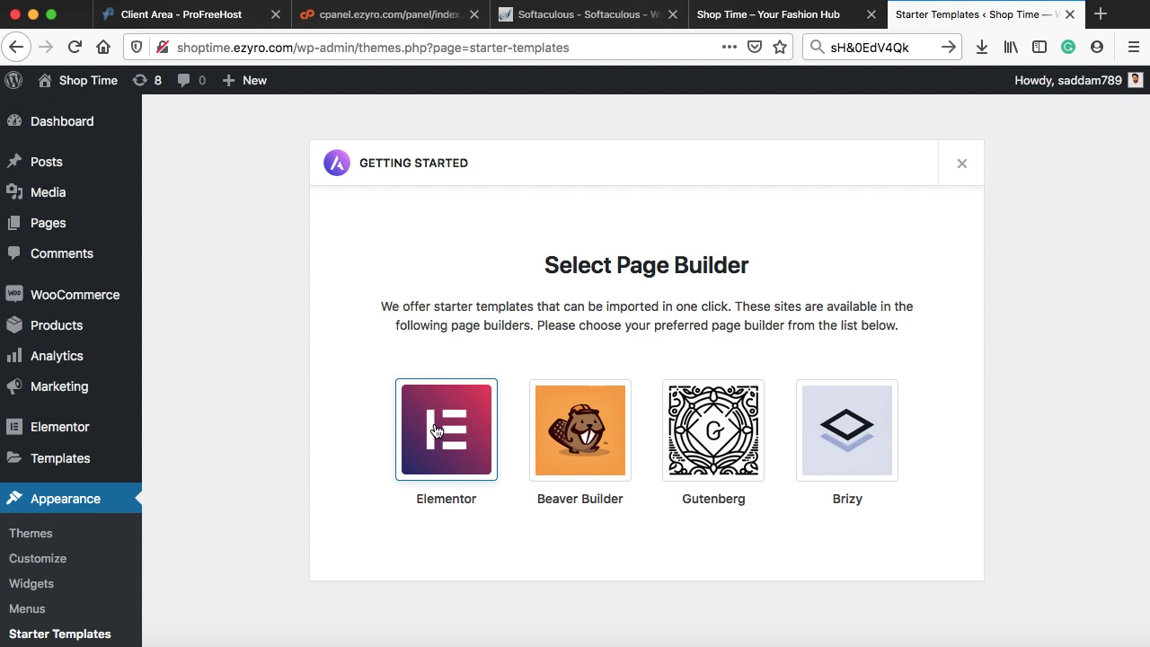
pyautogui.click(435, 430)
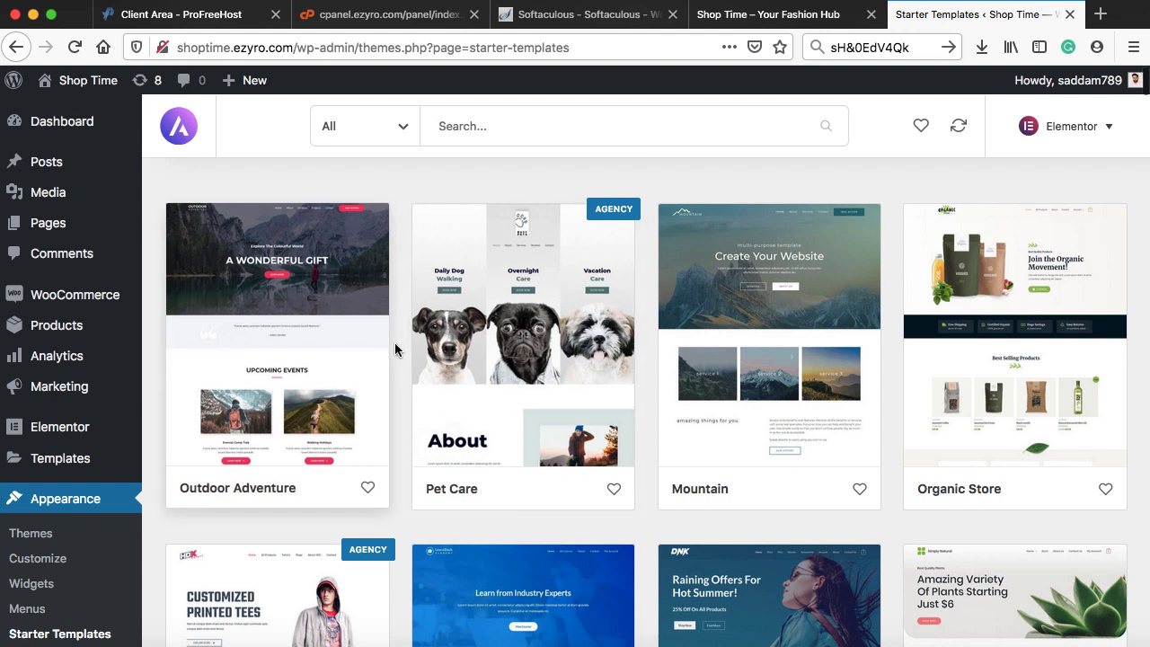
# - Scroll the template grid and open the Brandstore template's details
pyautogui.scroll(-2, 394, 342)
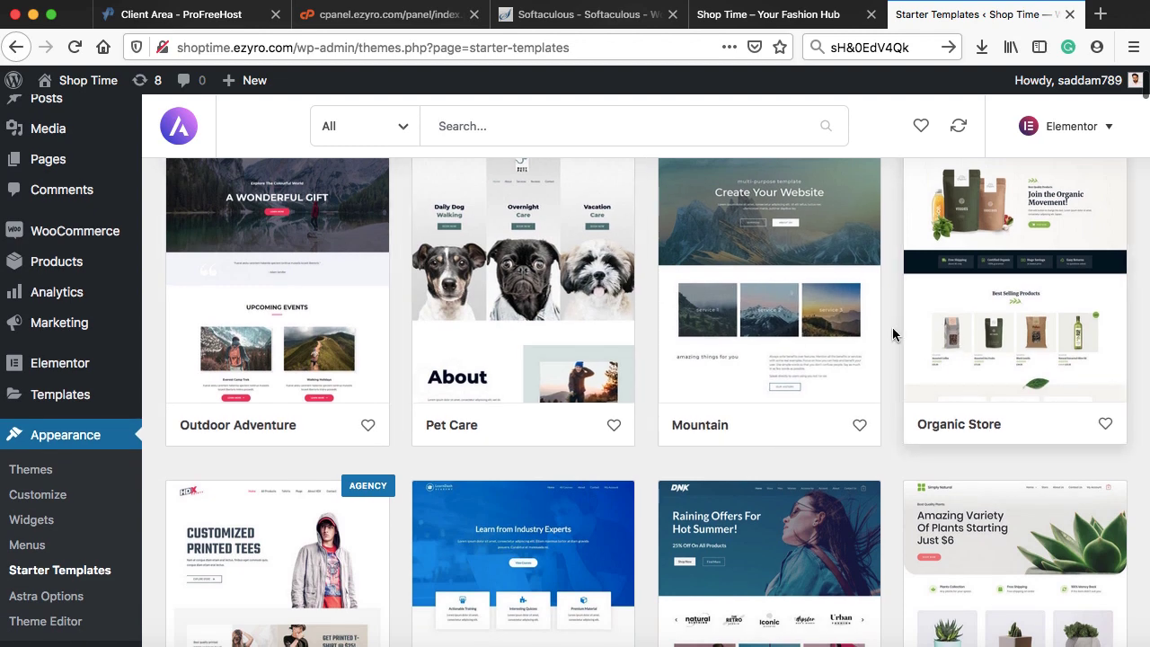
pyautogui.scroll(-3, 889, 323)
pyautogui.scroll(-1, 890, 330)
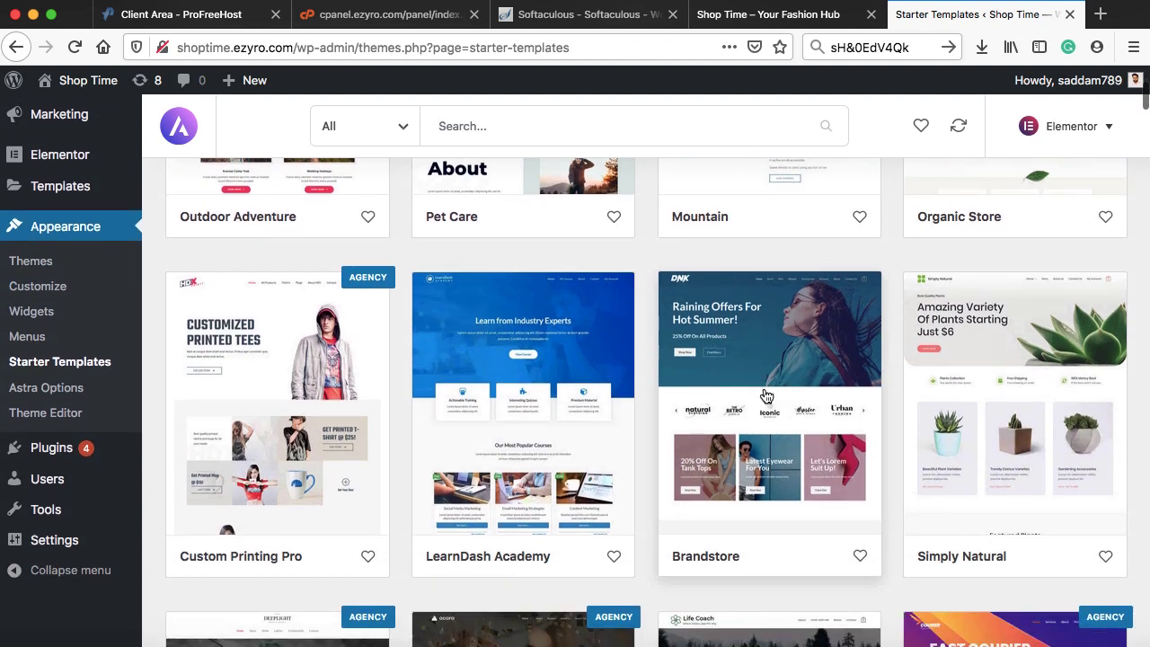
pyautogui.click(763, 421)
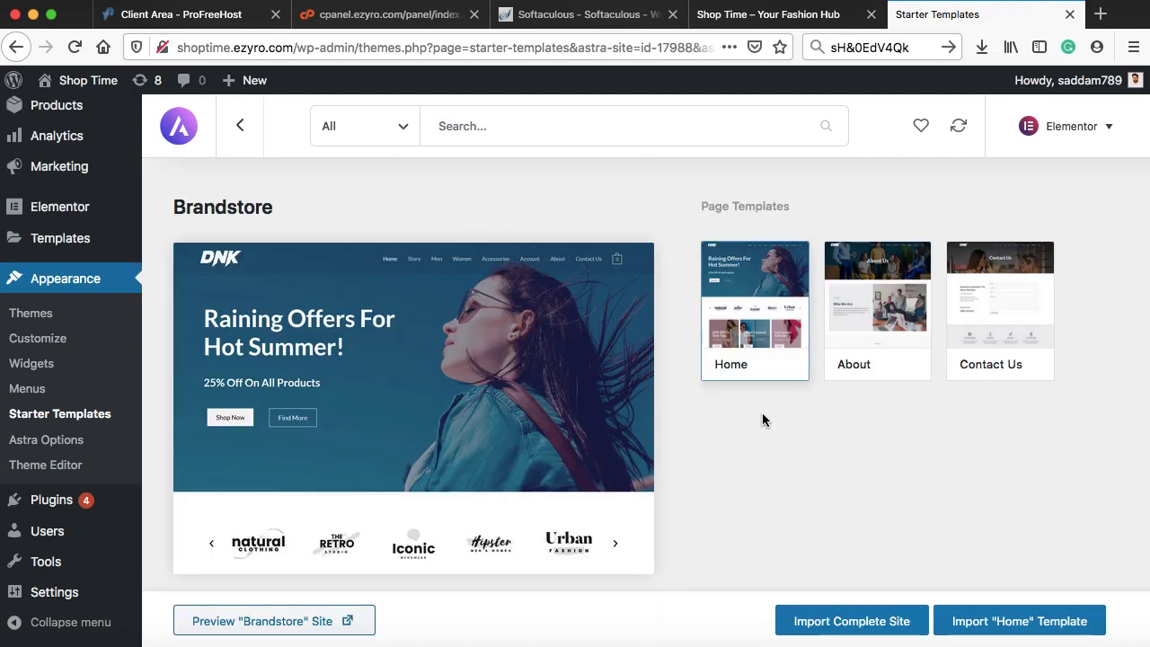
# - Browse the Brandstore demo store's product grid in a new tab, then return to the template
pyautogui.click(276, 630)
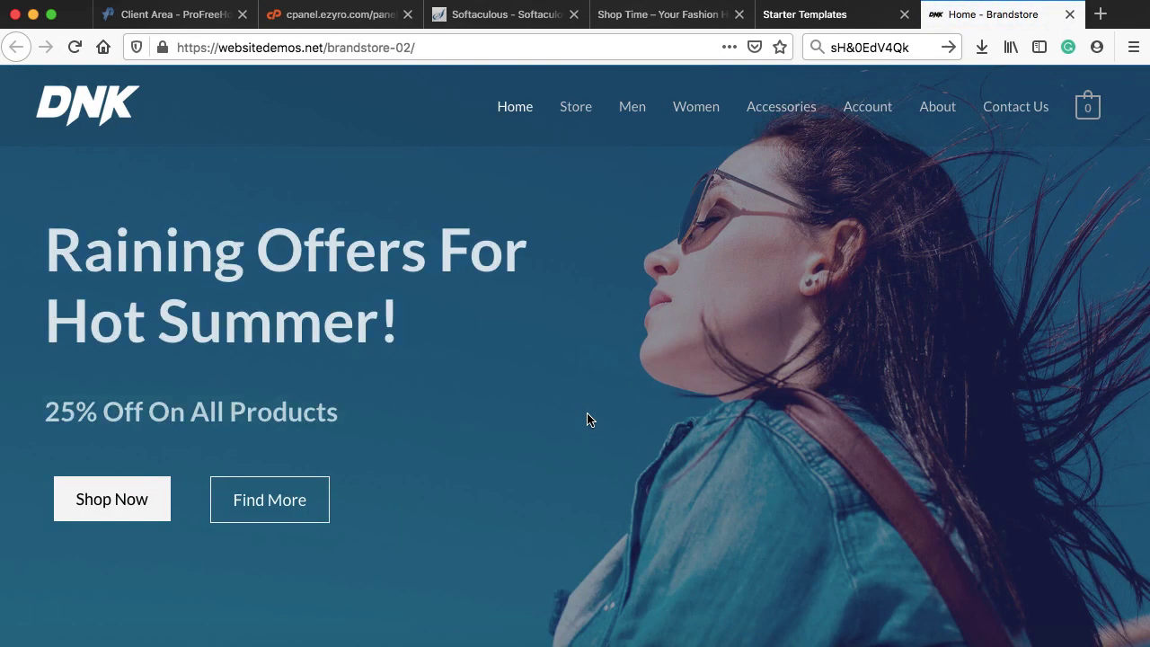
pyautogui.scroll(-8, 589, 419)
pyautogui.scroll(-6, 589, 419)
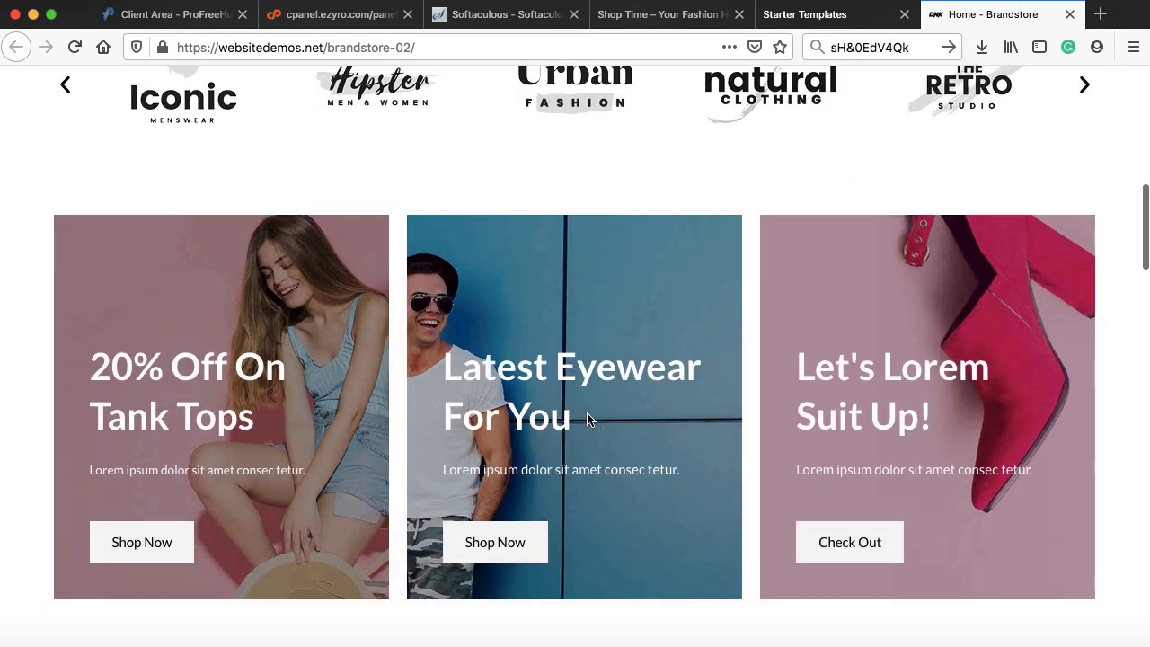
pyautogui.scroll(-5, 587, 419)
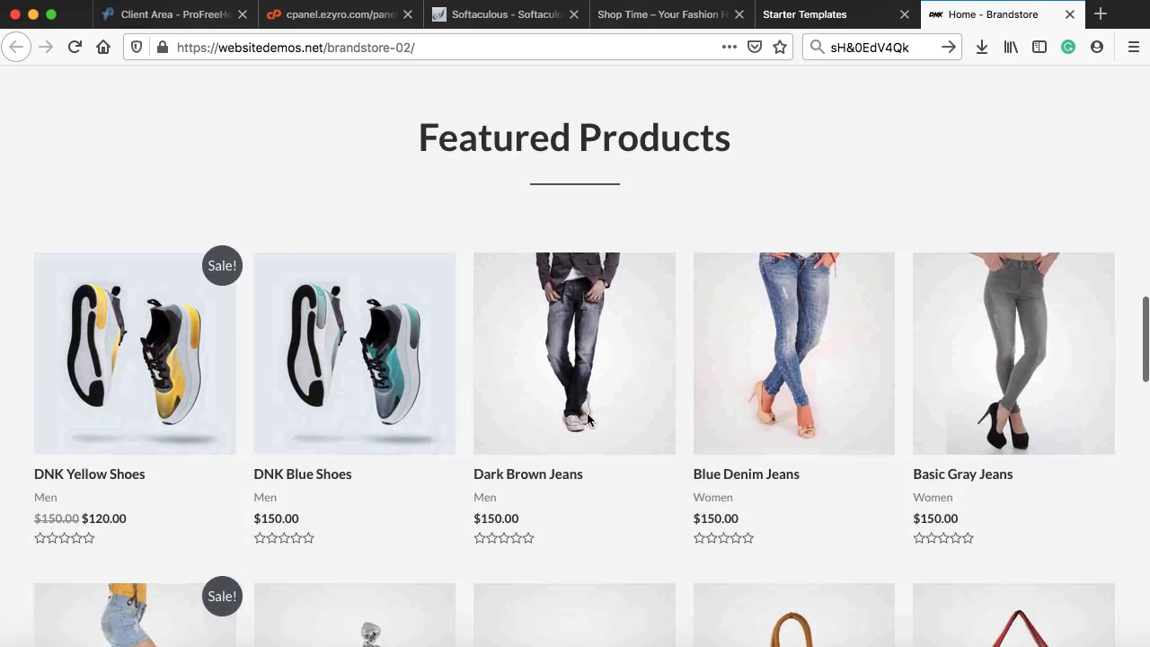
pyautogui.scroll(-1, 587, 420)
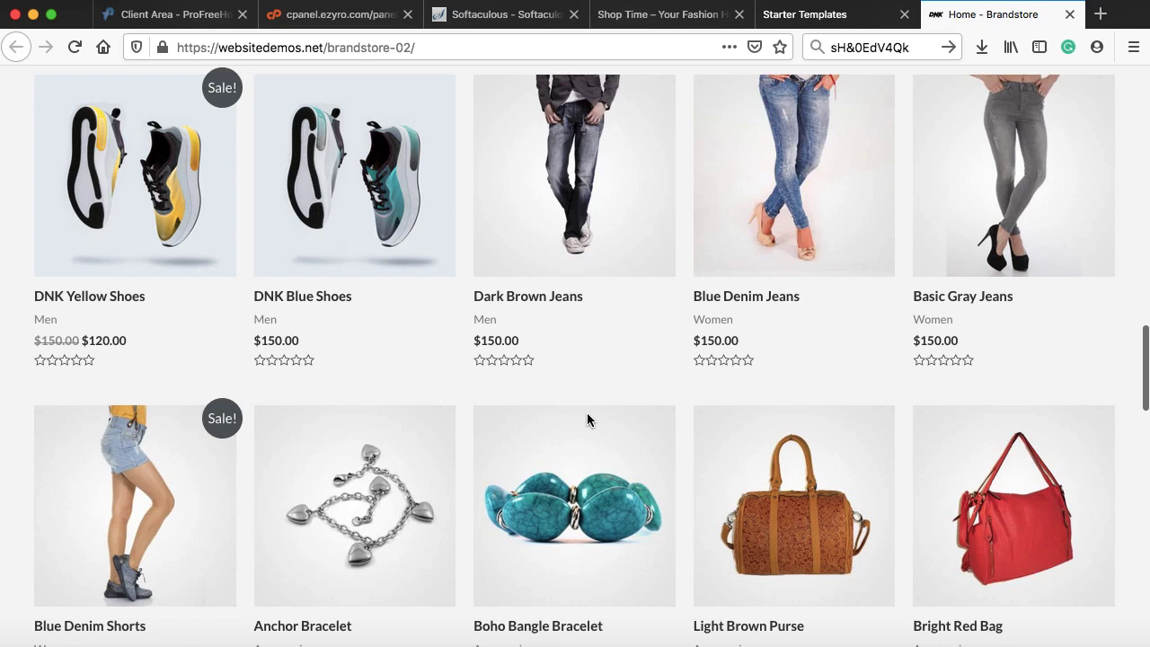
pyautogui.scroll(-4, 587, 420)
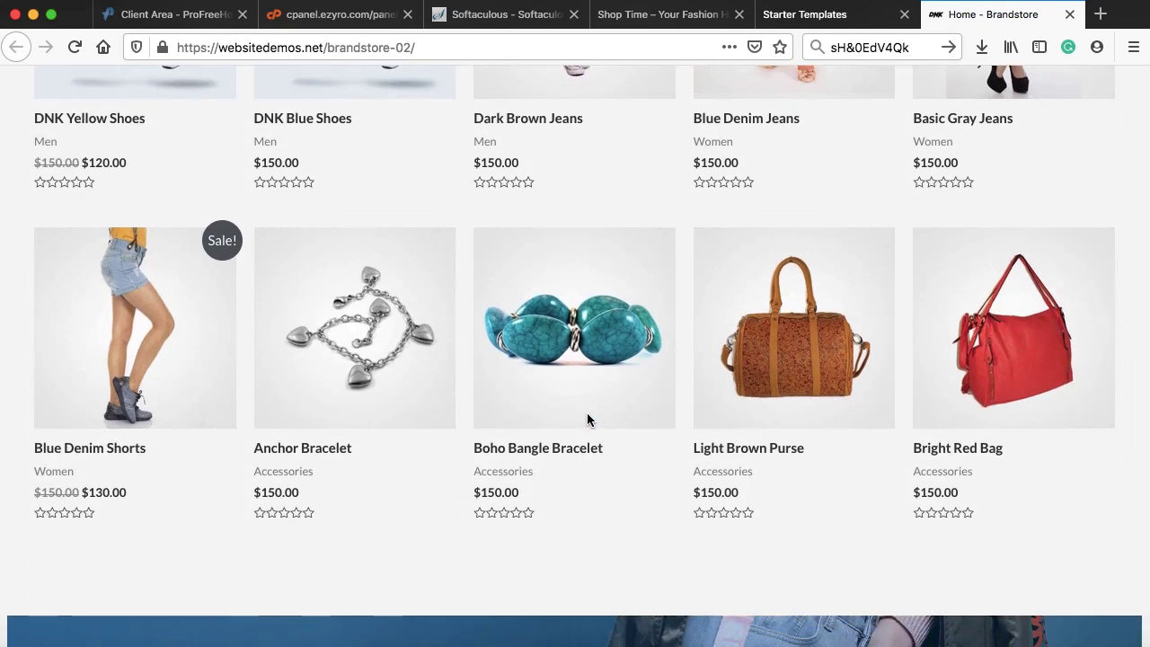
pyautogui.scroll(-7, 587, 419)
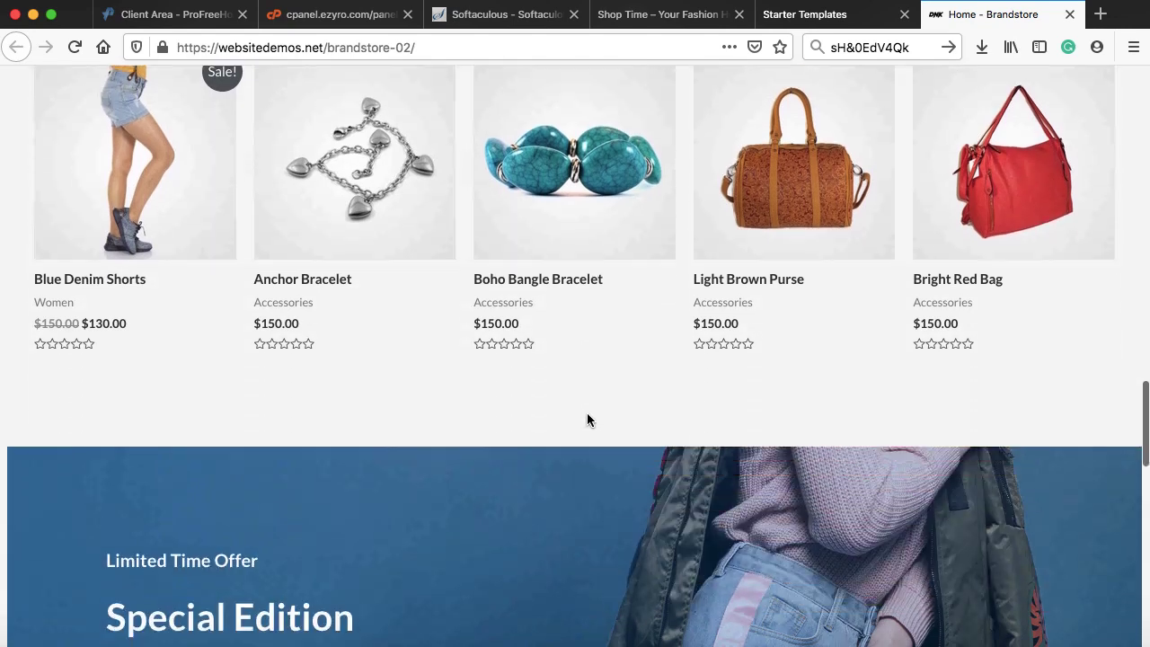
pyautogui.scroll(-14, 587, 419)
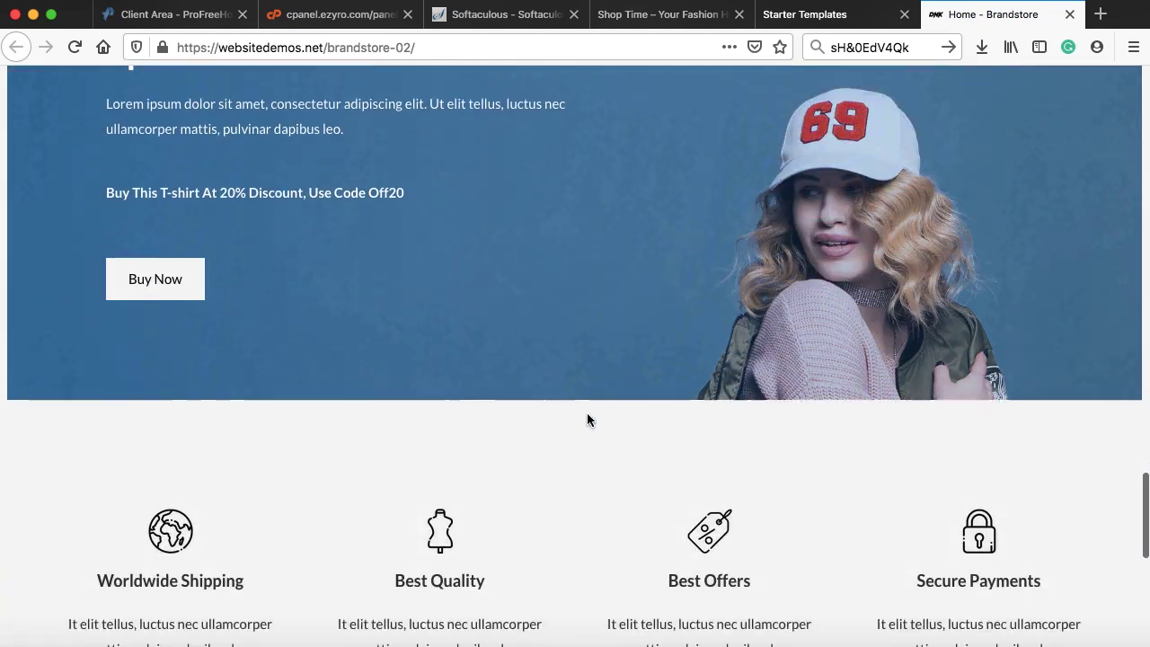
pyautogui.scroll(-2, 586, 420)
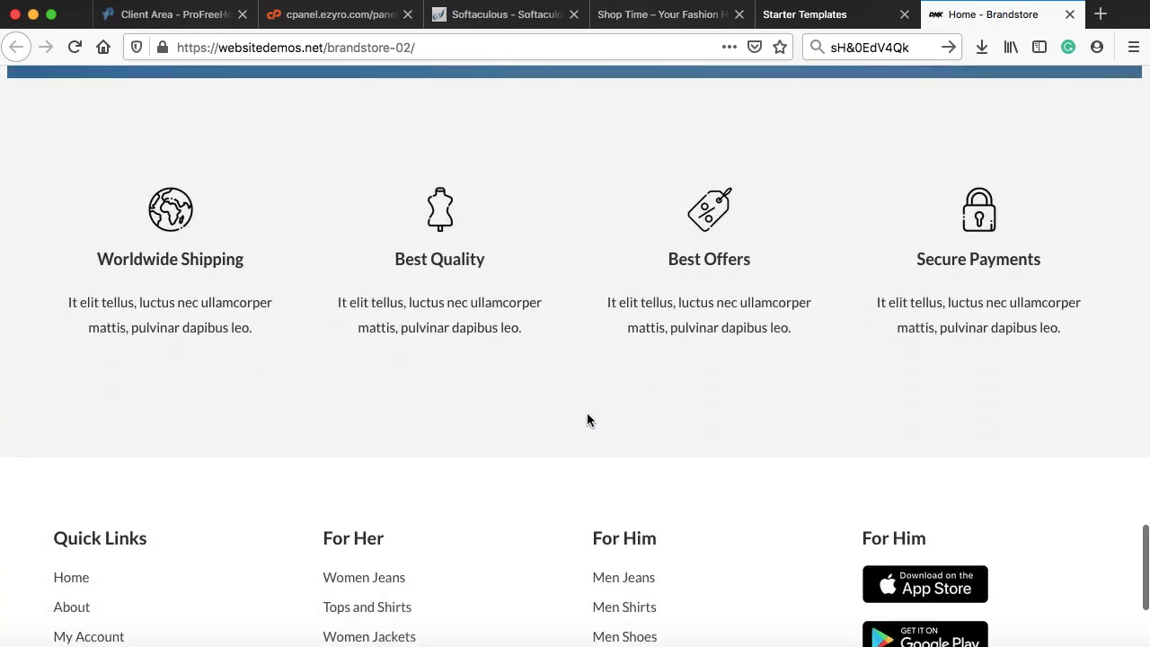
pyautogui.scroll(-1, 594, 409)
pyautogui.click(814, 16)
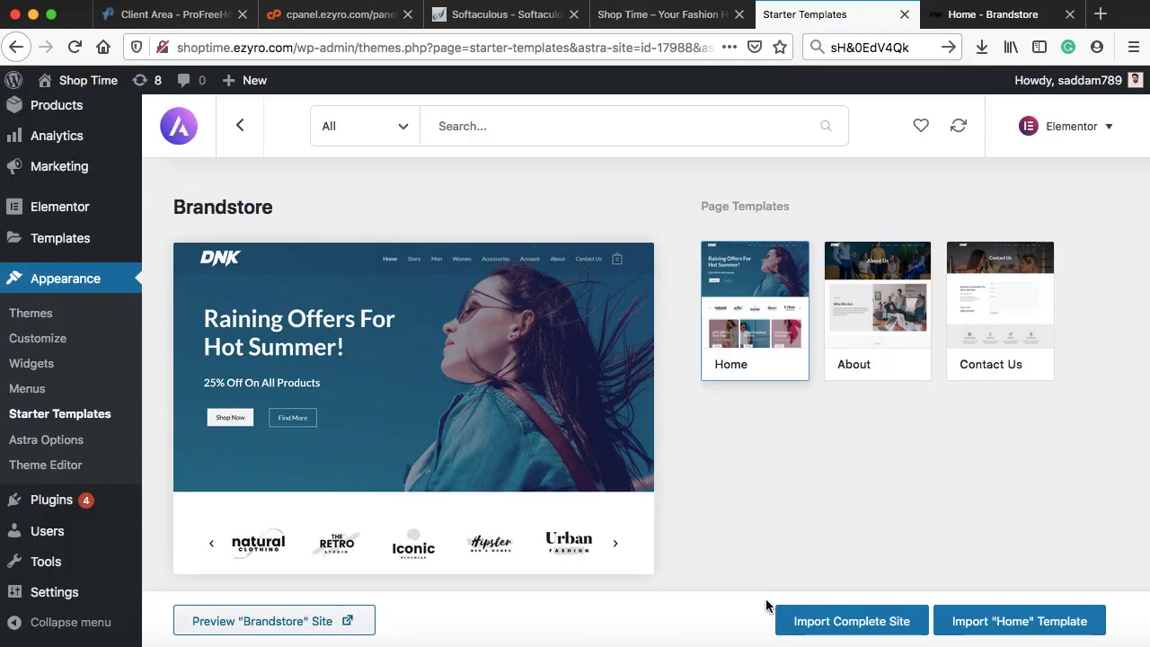
# - Import the complete Brandstore site with Delete Previously Imported Site ticked, then view it live
pyautogui.click(859, 627)
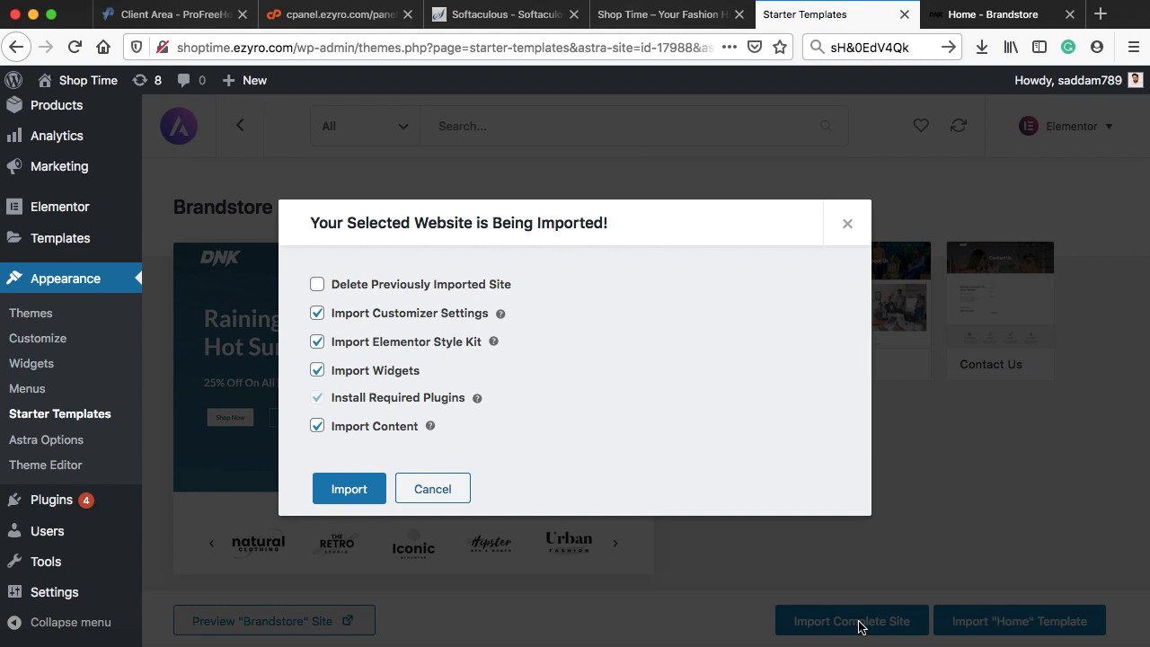
pyautogui.click(317, 285)
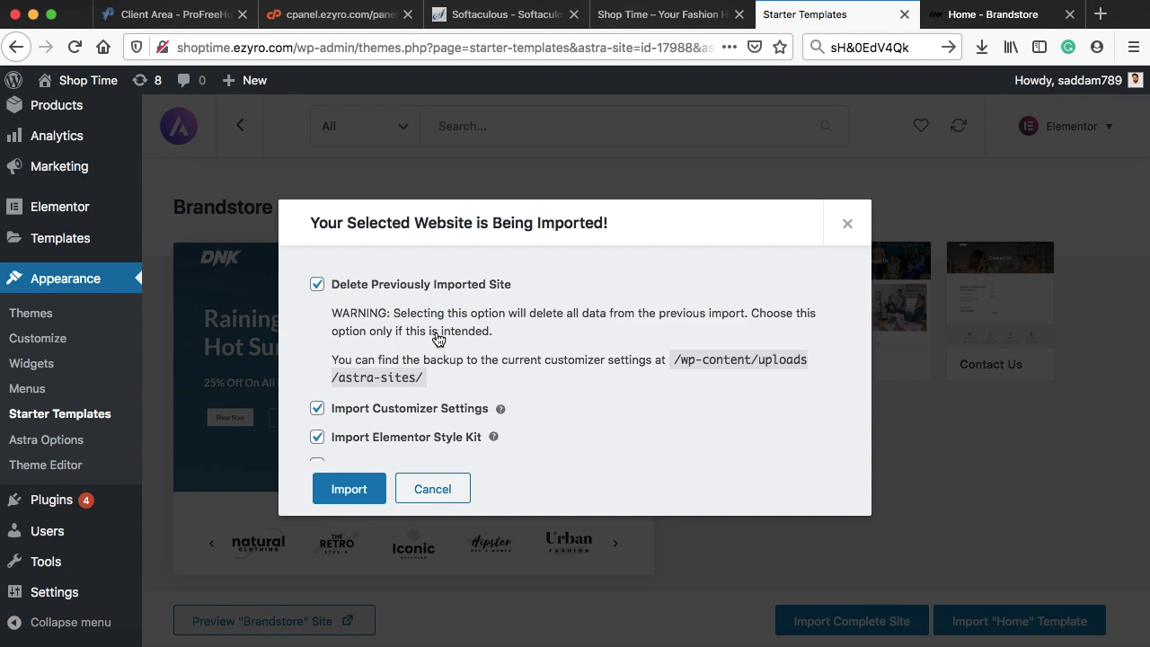
pyautogui.scroll(-3, 377, 411)
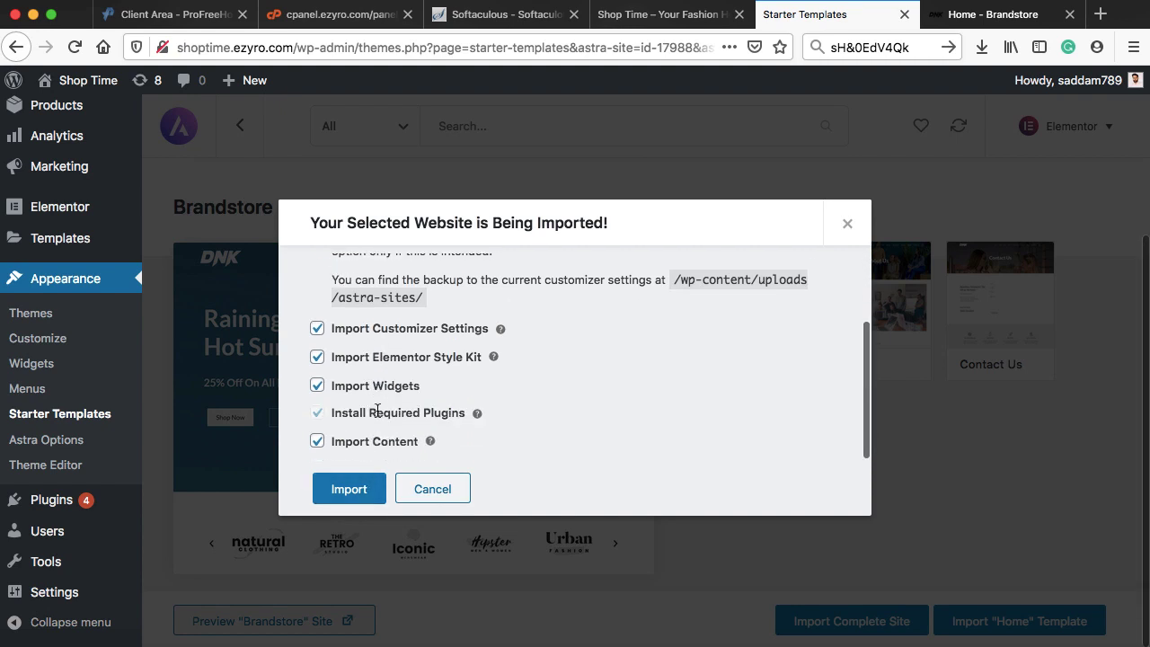
pyautogui.click(348, 491)
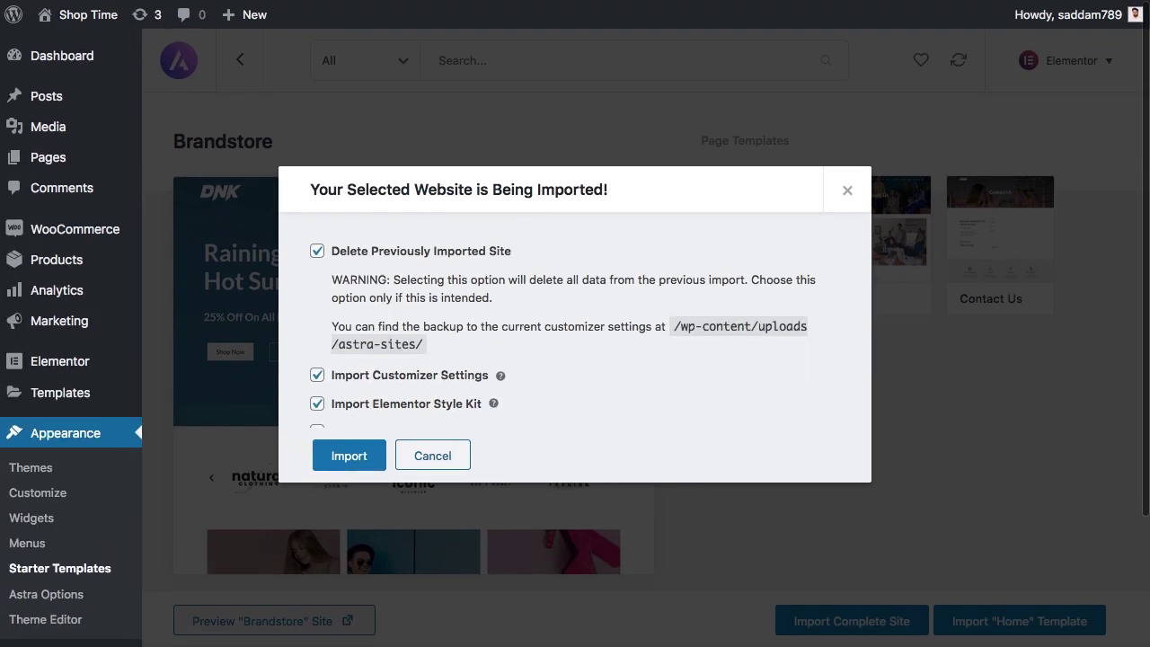
pyautogui.click(356, 455)
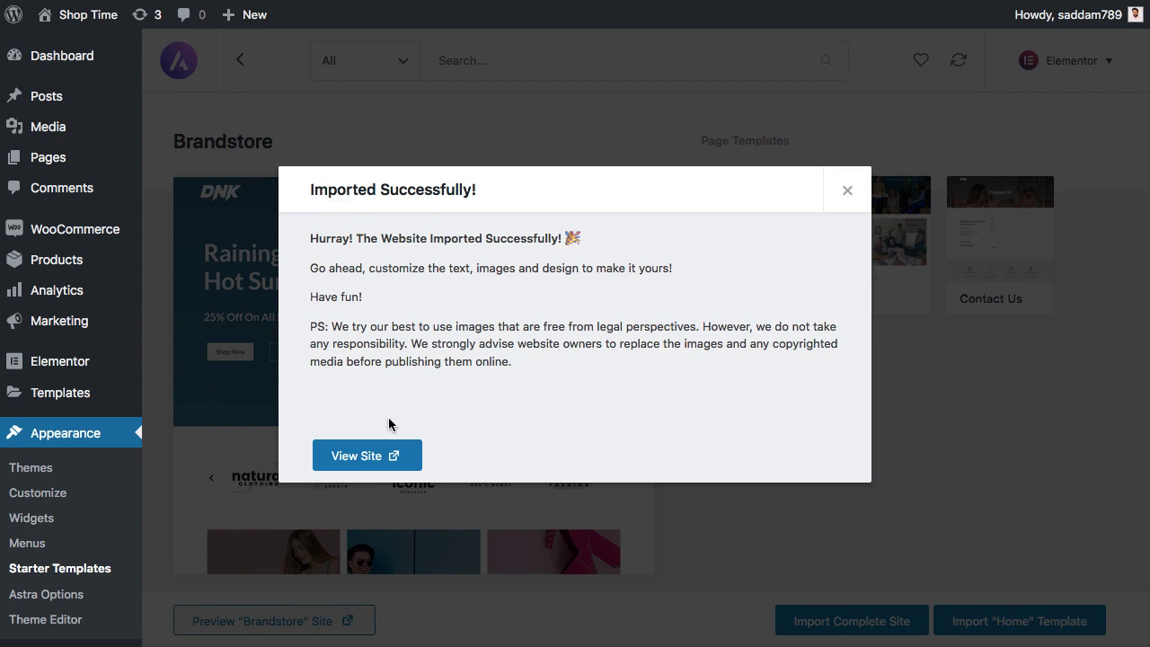
pyautogui.click(371, 456)
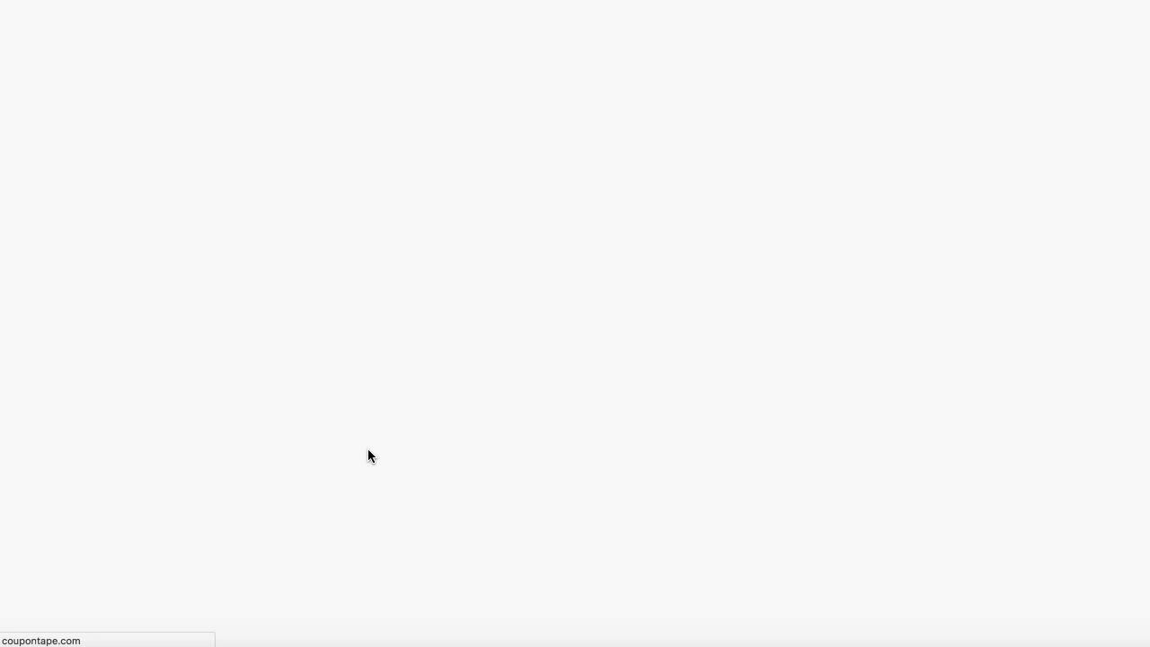
# - Browse the imported Brandstore store and look over the Bright Red Bag product page
pyautogui.scroll(-3, 567, 324)
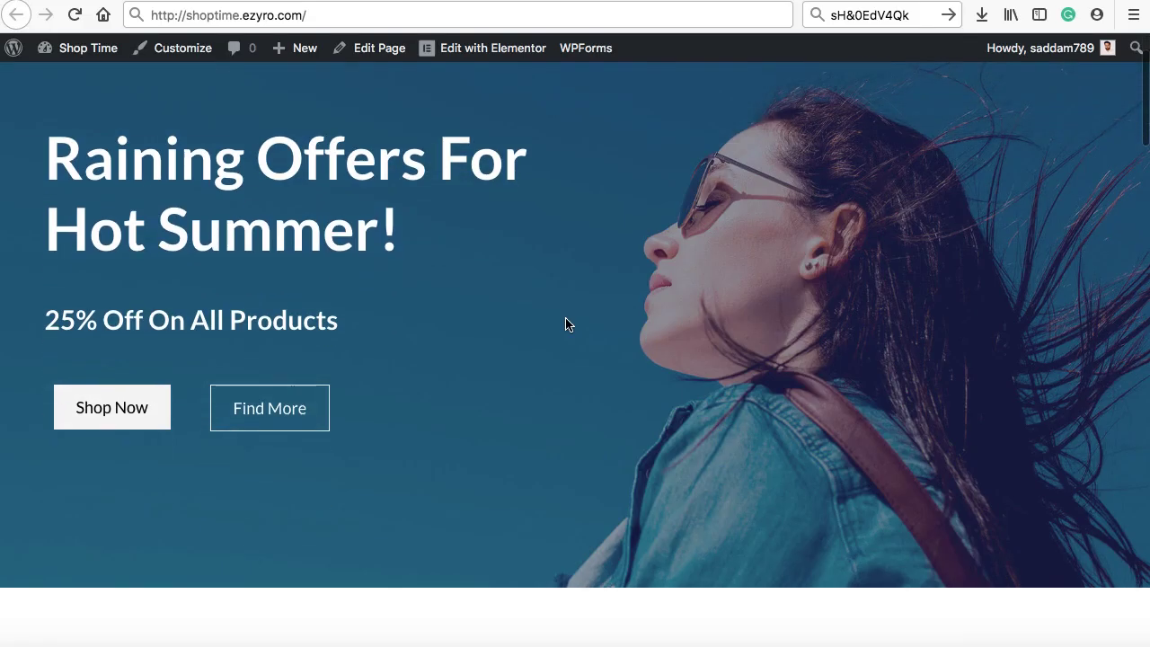
pyautogui.scroll(-6, 567, 324)
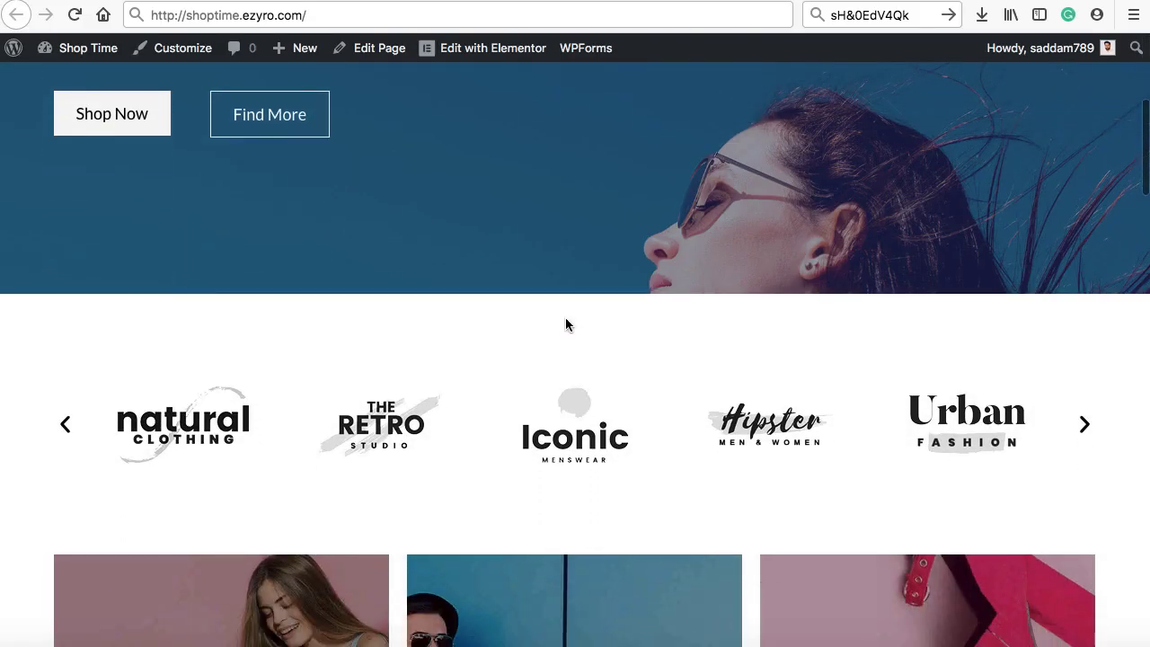
pyautogui.scroll(-4, 566, 322)
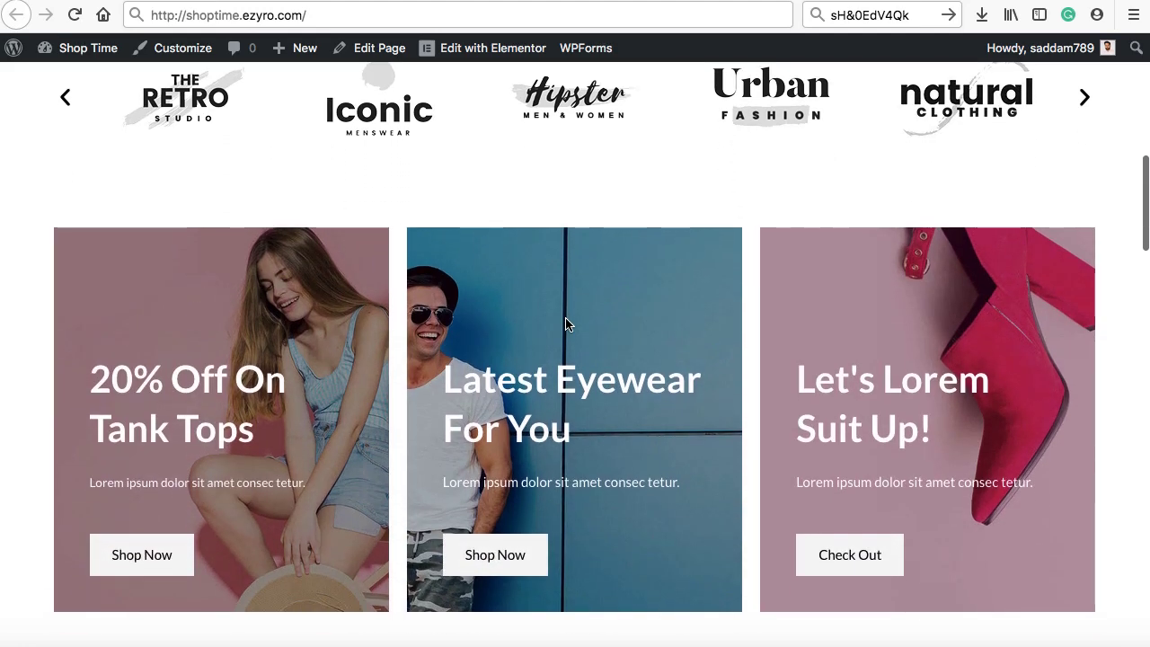
pyautogui.scroll(-8, 566, 324)
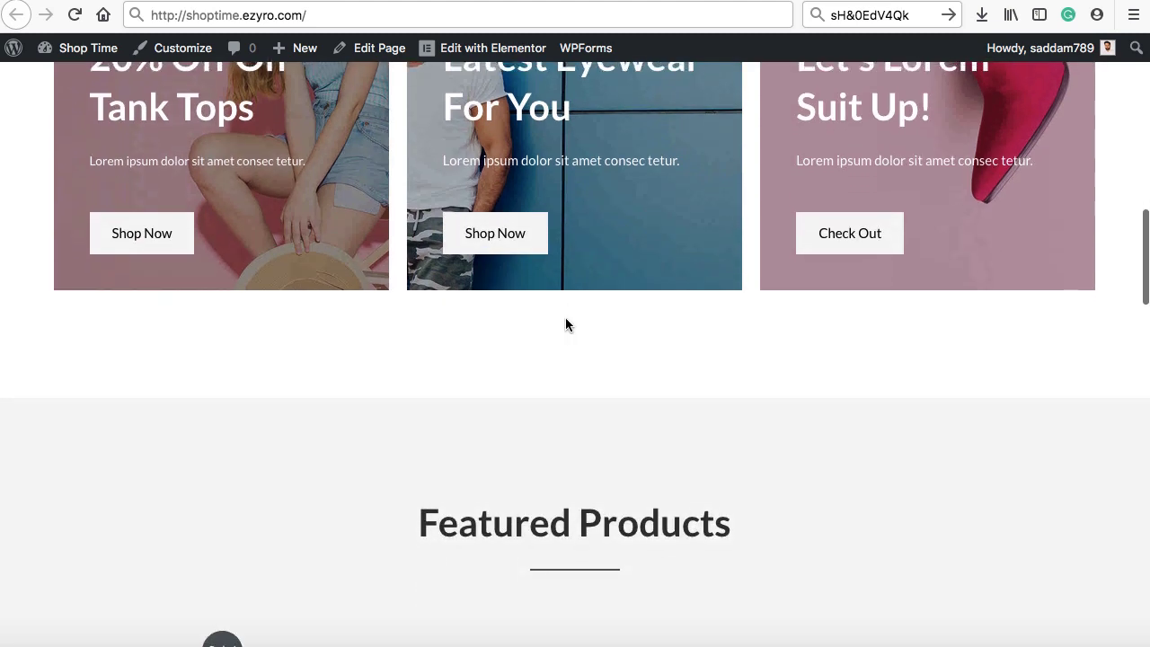
pyautogui.scroll(-5, 567, 324)
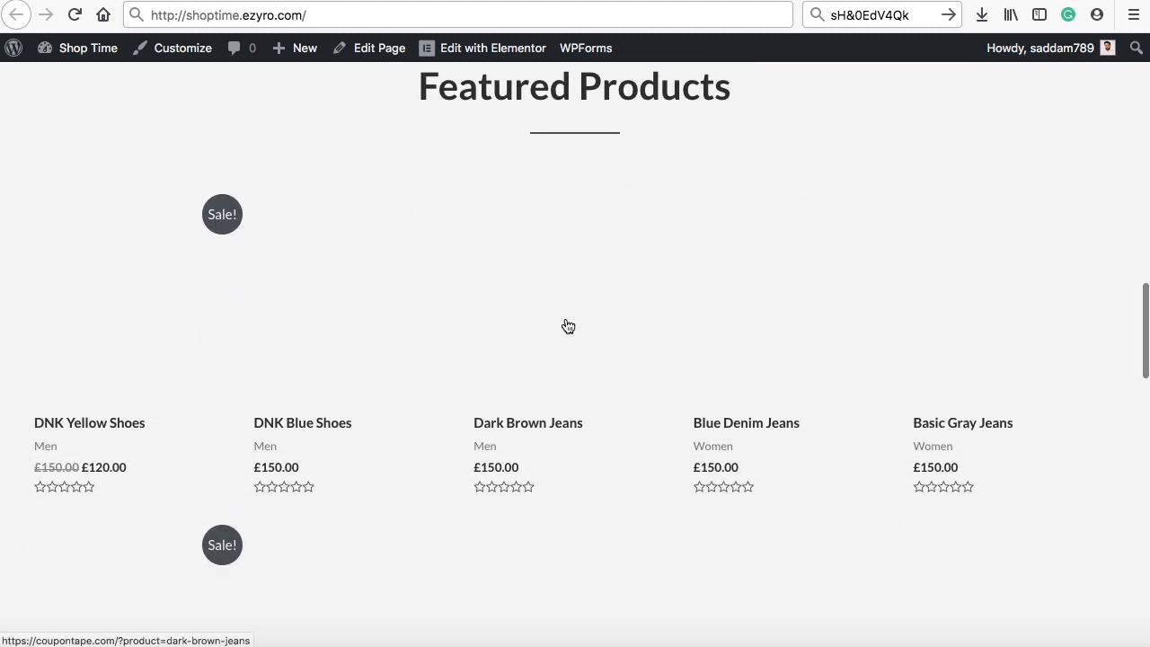
pyautogui.scroll(-1, 567, 325)
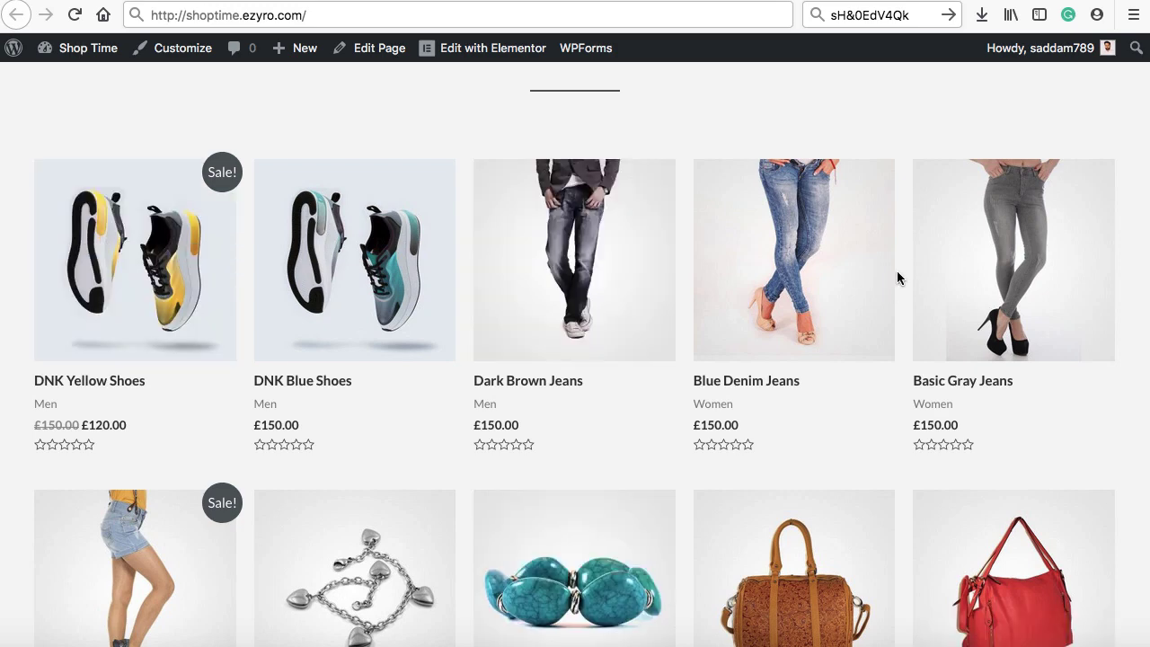
pyautogui.scroll(-1, 896, 271)
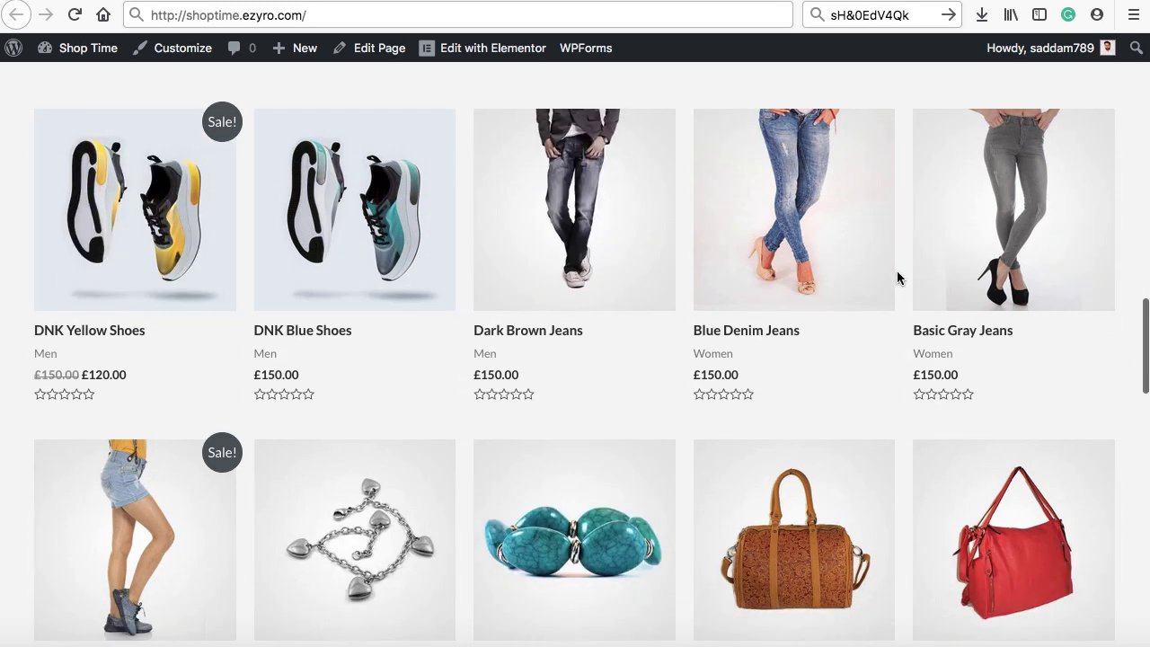
pyautogui.click(1016, 554)
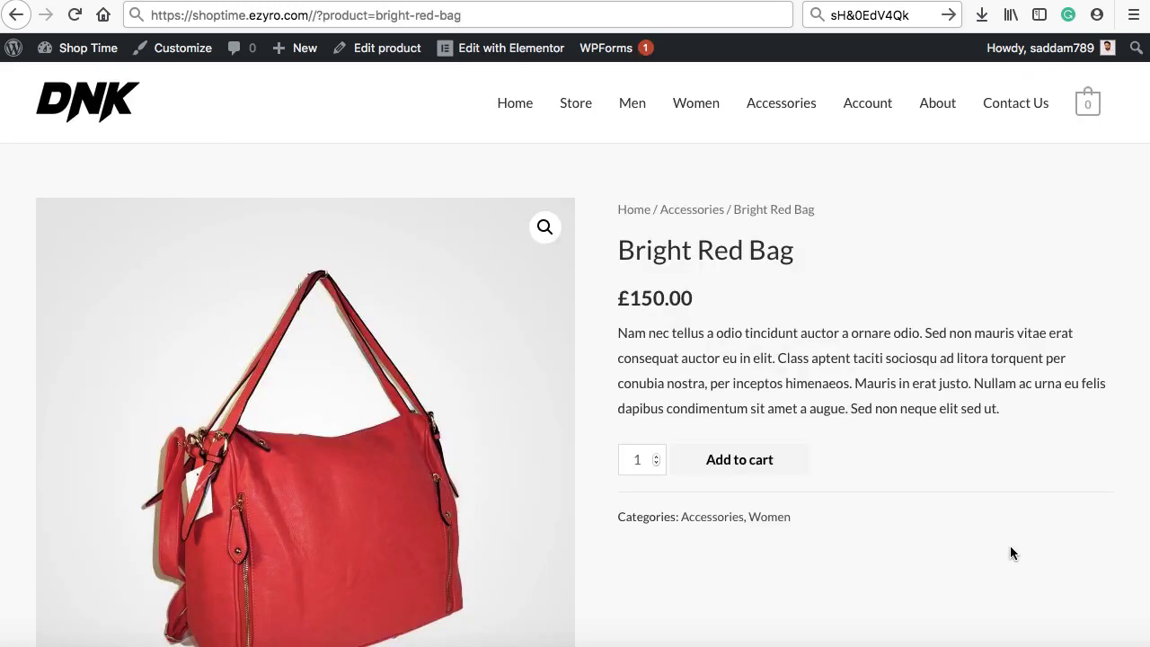
pyautogui.scroll(-1, 1010, 550)
pyautogui.scroll(-1, 1010, 552)
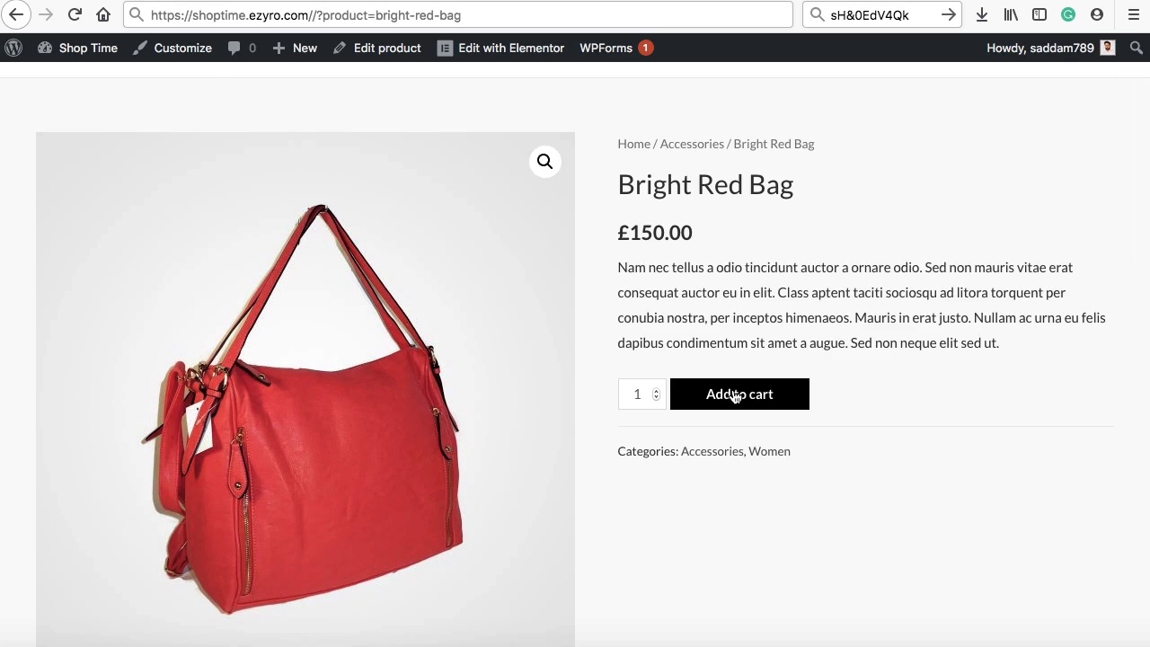
pyautogui.scroll(-5, 737, 396)
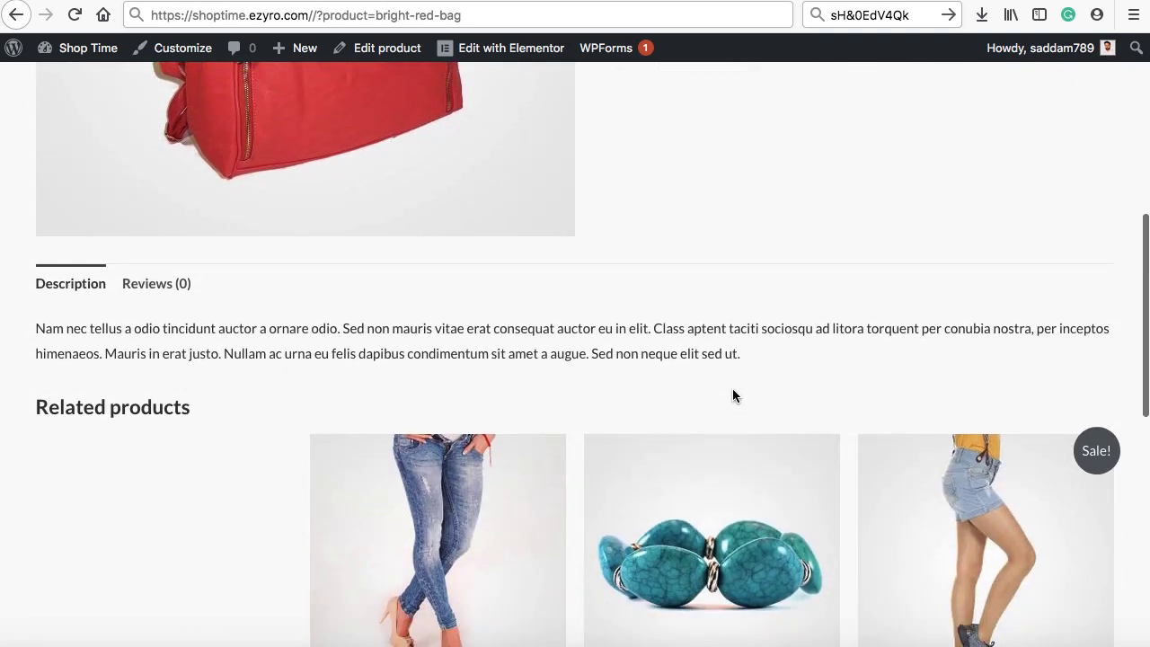
pyautogui.scroll(-2, 608, 354)
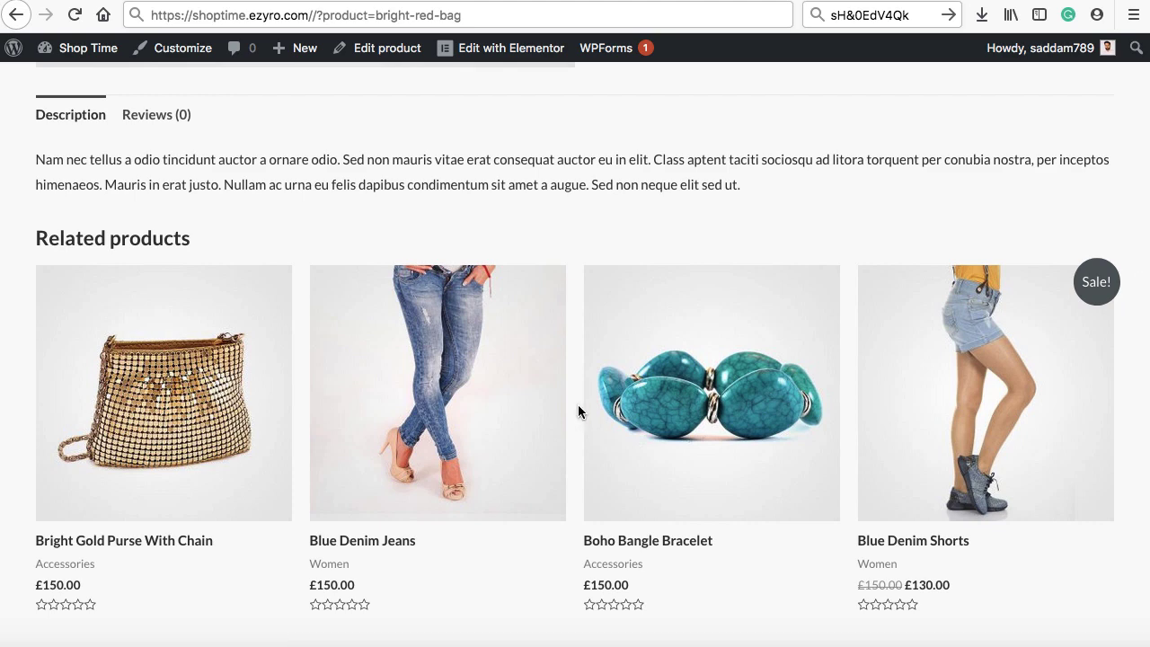
pyautogui.scroll(-1, 739, 278)
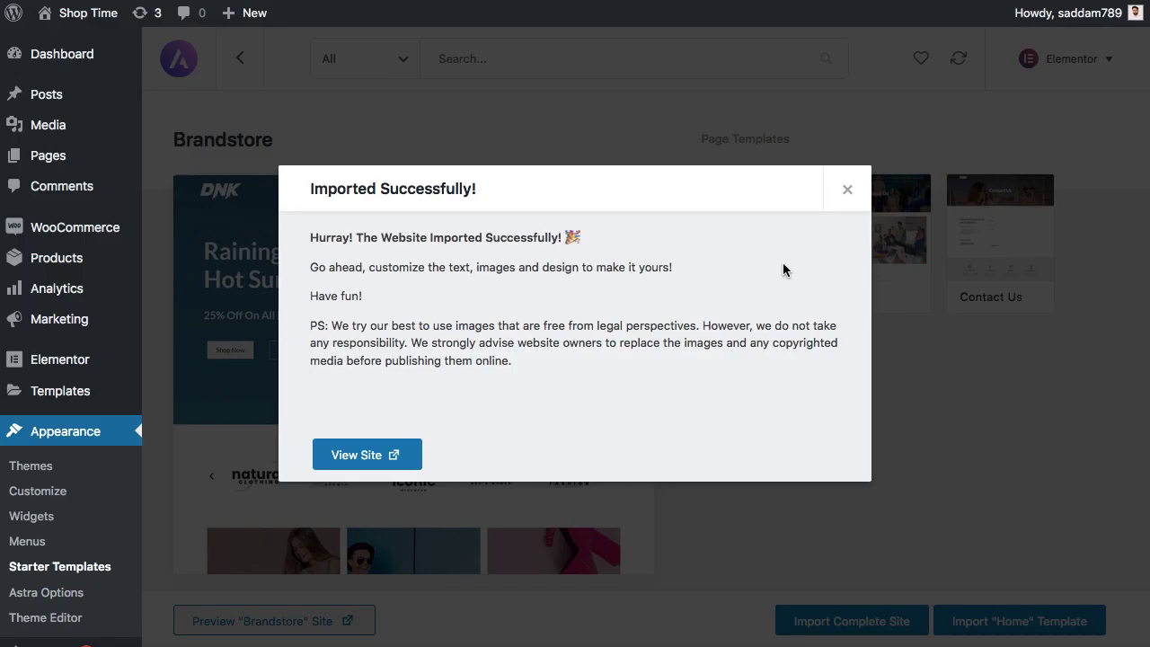
# - Dismiss the Imported Successfully message and go to Products > All Products
pyautogui.click(847, 189)
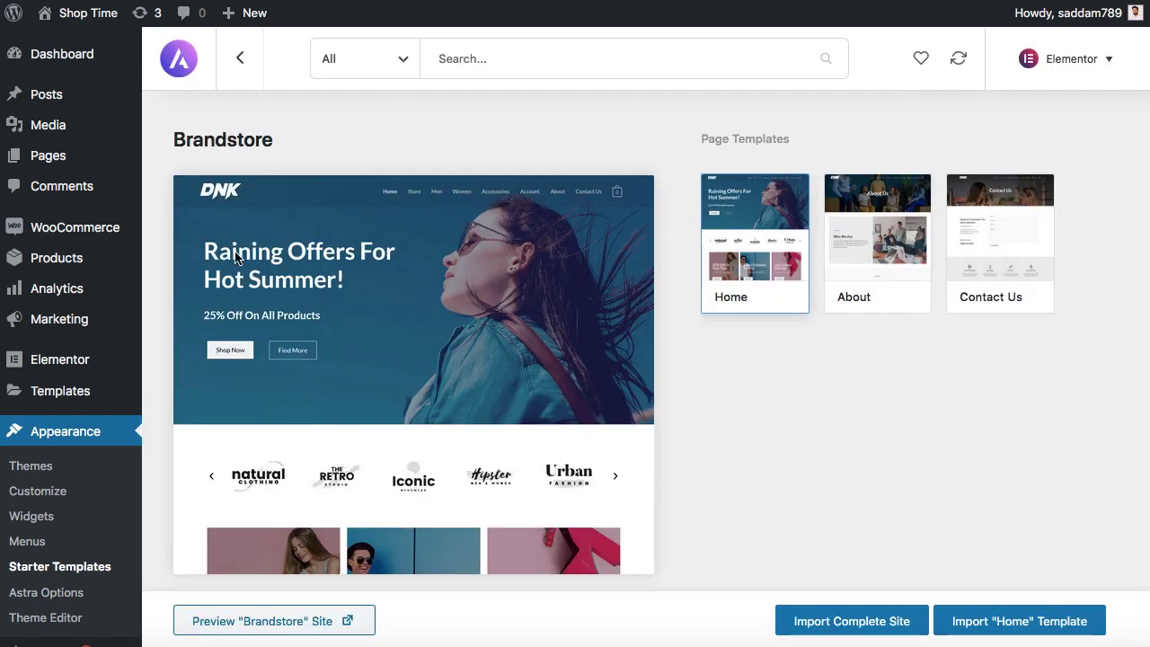
pyautogui.moveTo(47, 259)
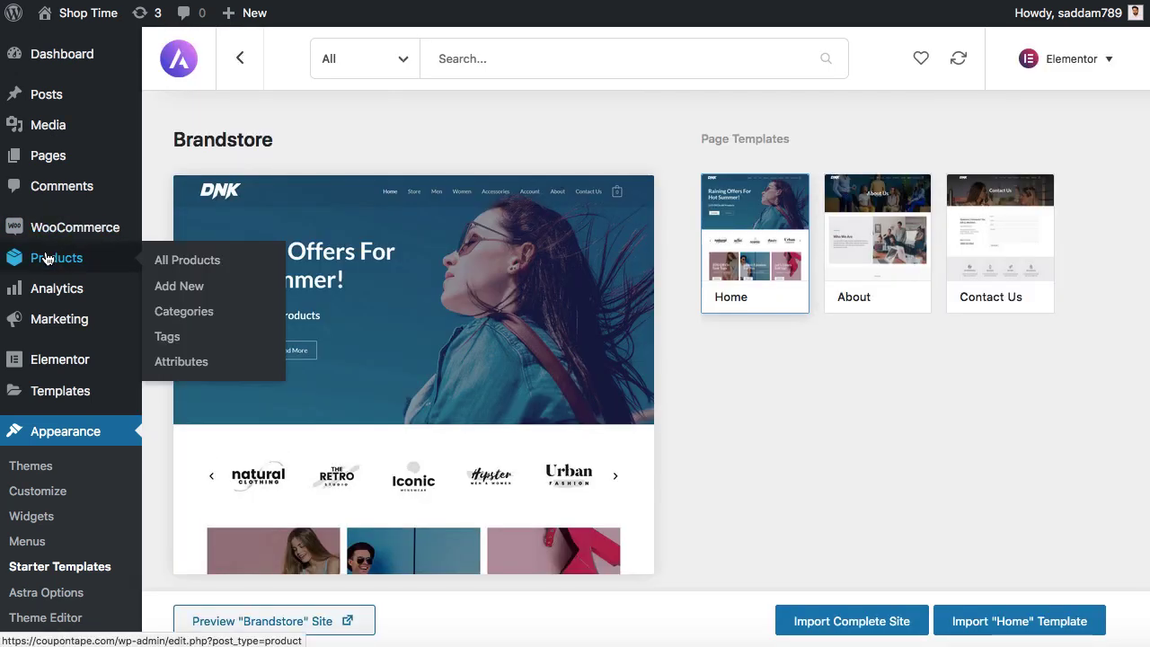
pyautogui.click(187, 261)
pyautogui.scroll(-5, 196, 266)
pyautogui.scroll(-4, 196, 265)
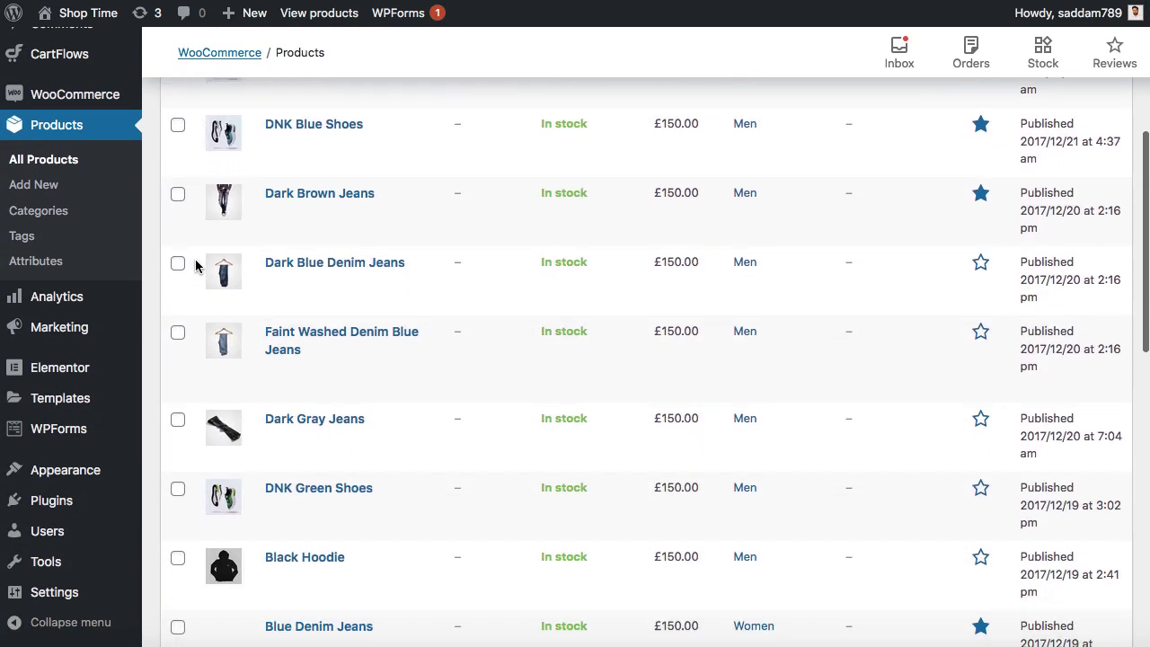
pyautogui.scroll(8, 196, 266)
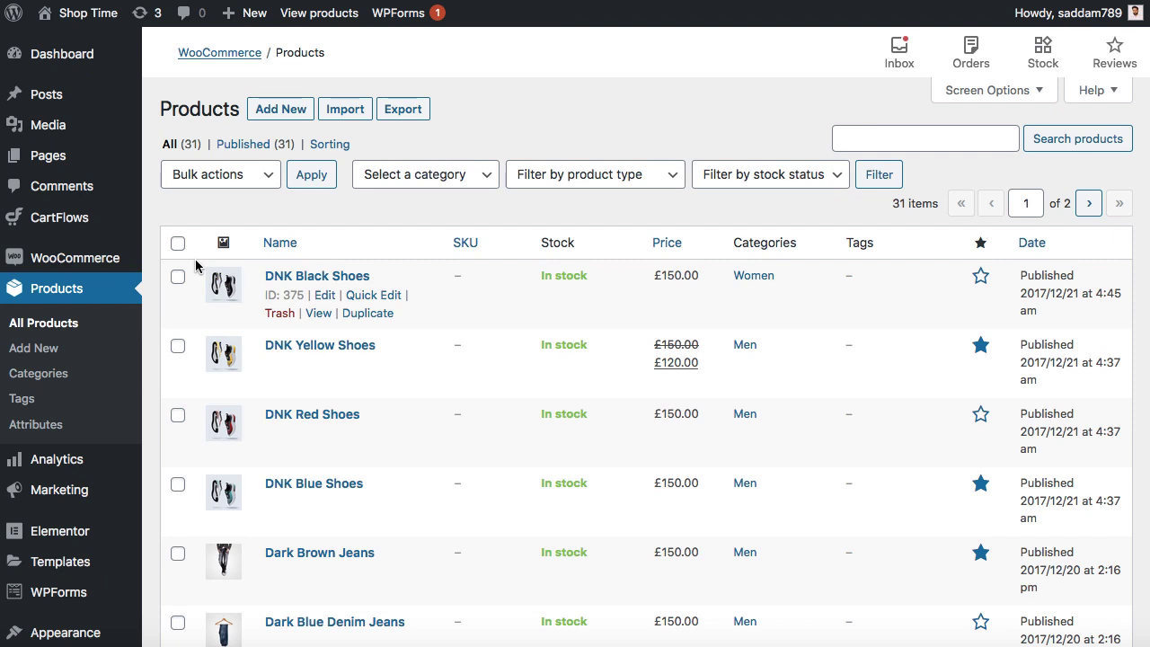
# - Edit DNK Black Shoes and enter 150 as its regular price on the General tab
pyautogui.click(325, 296)
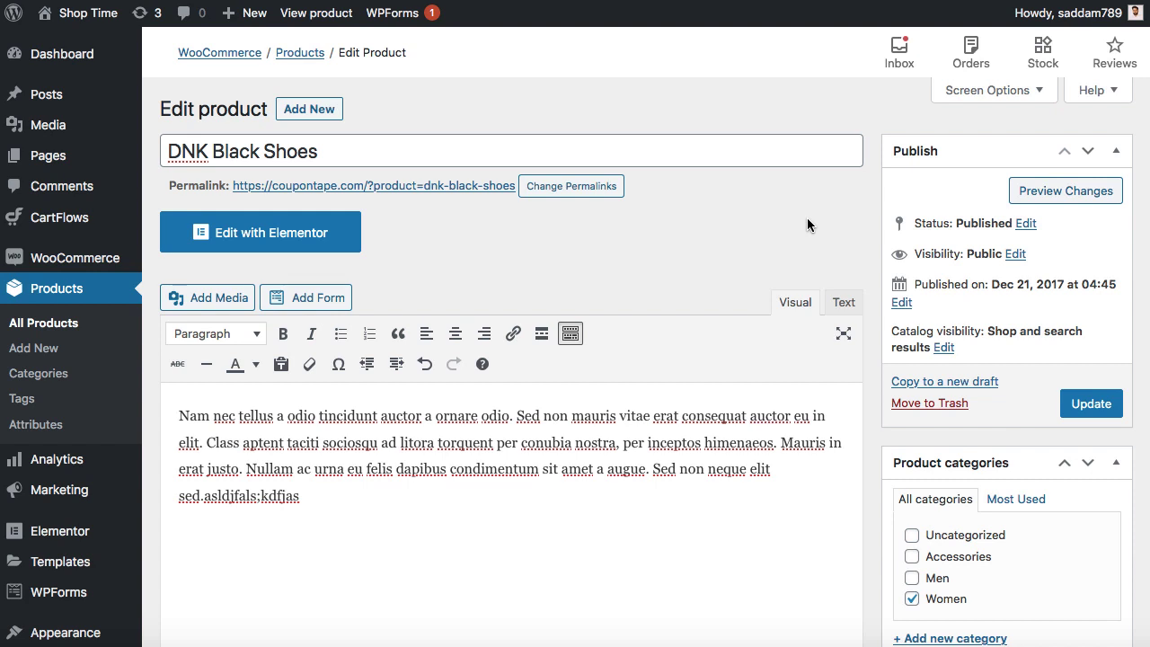
pyautogui.moveTo(393, 156); pyautogui.dragTo(168, 151)
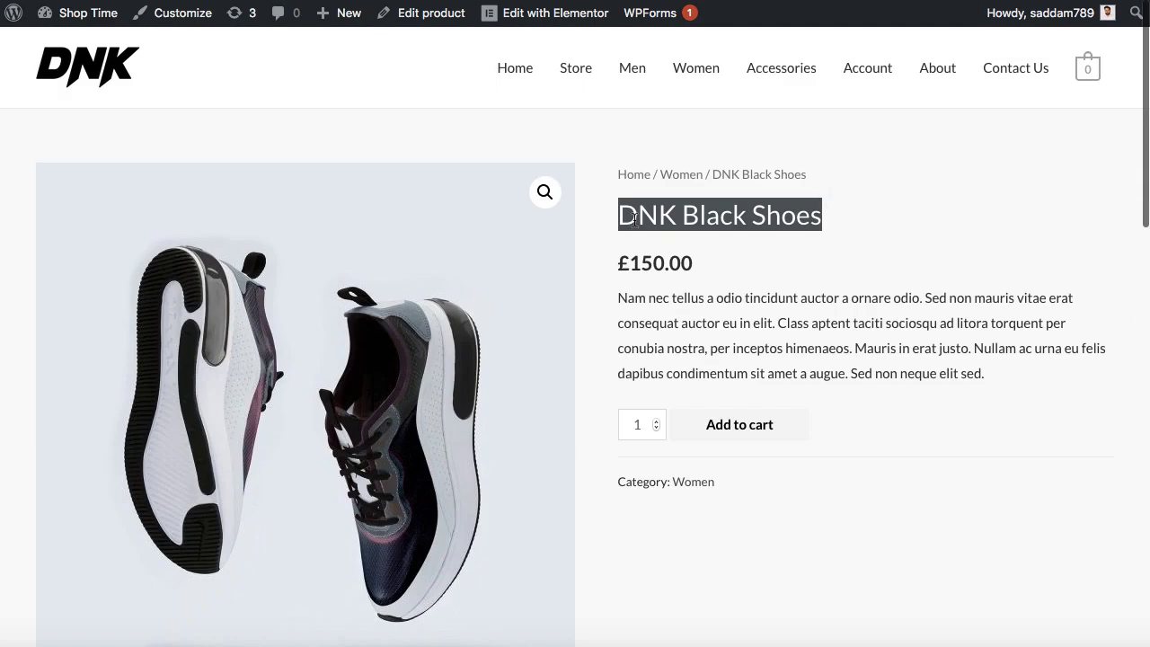
pyautogui.click(623, 216)
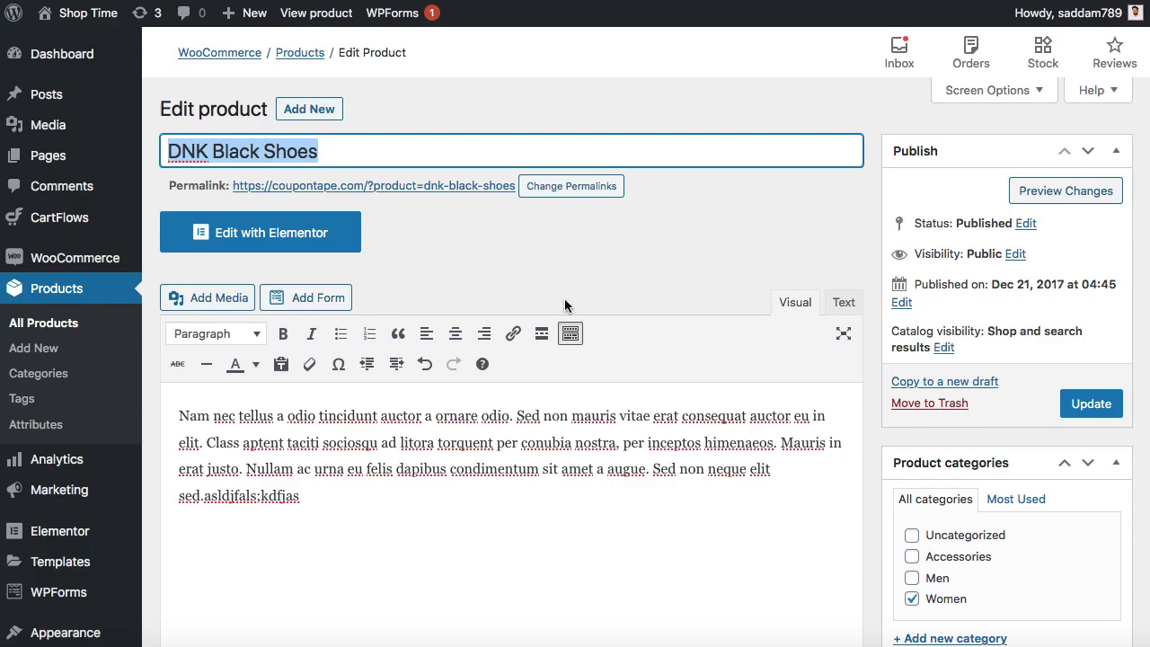
pyautogui.scroll(-1, 577, 283)
pyautogui.scroll(-1, 565, 300)
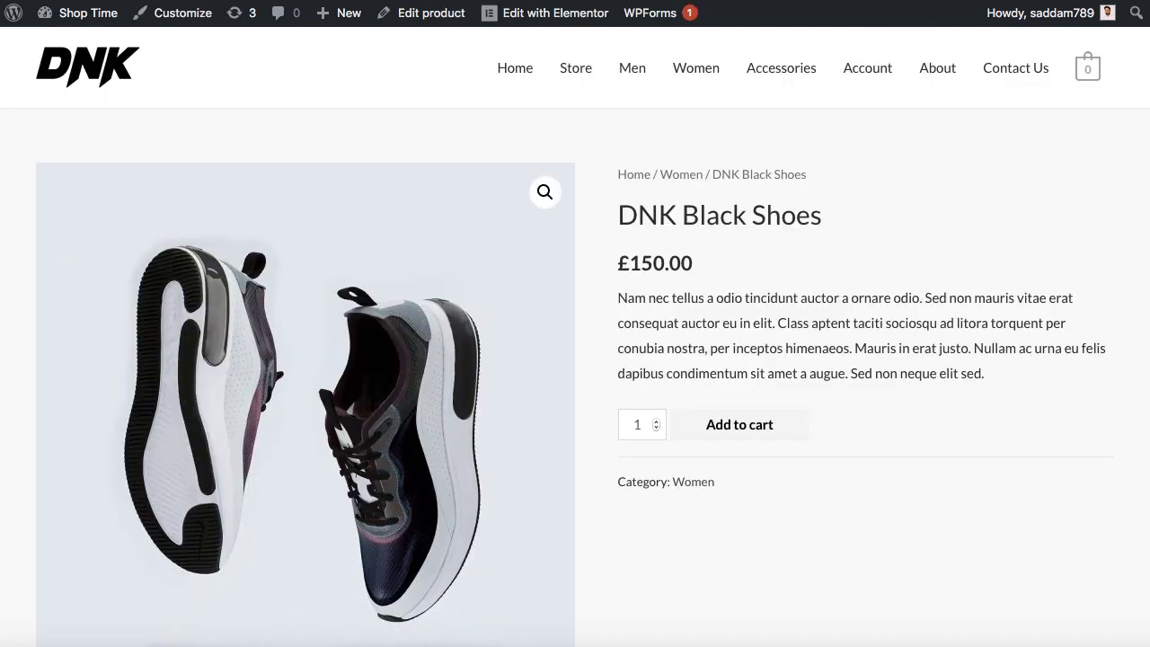
pyautogui.scroll(-5, 727, 334)
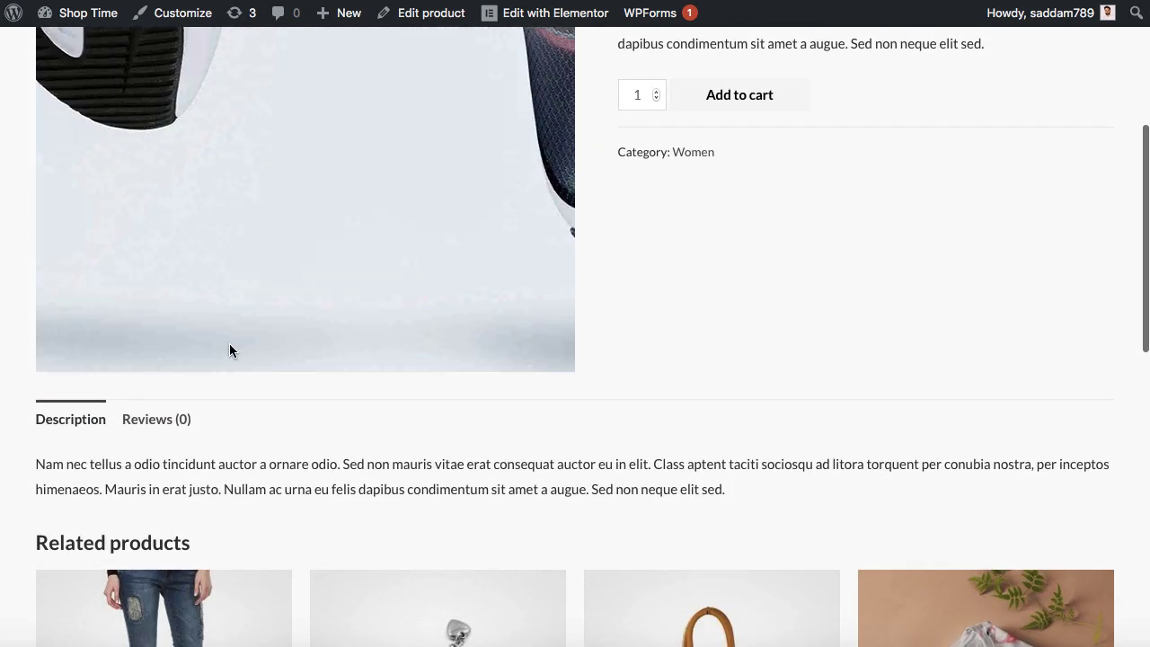
pyautogui.moveTo(39, 464); pyautogui.dragTo(722, 489)
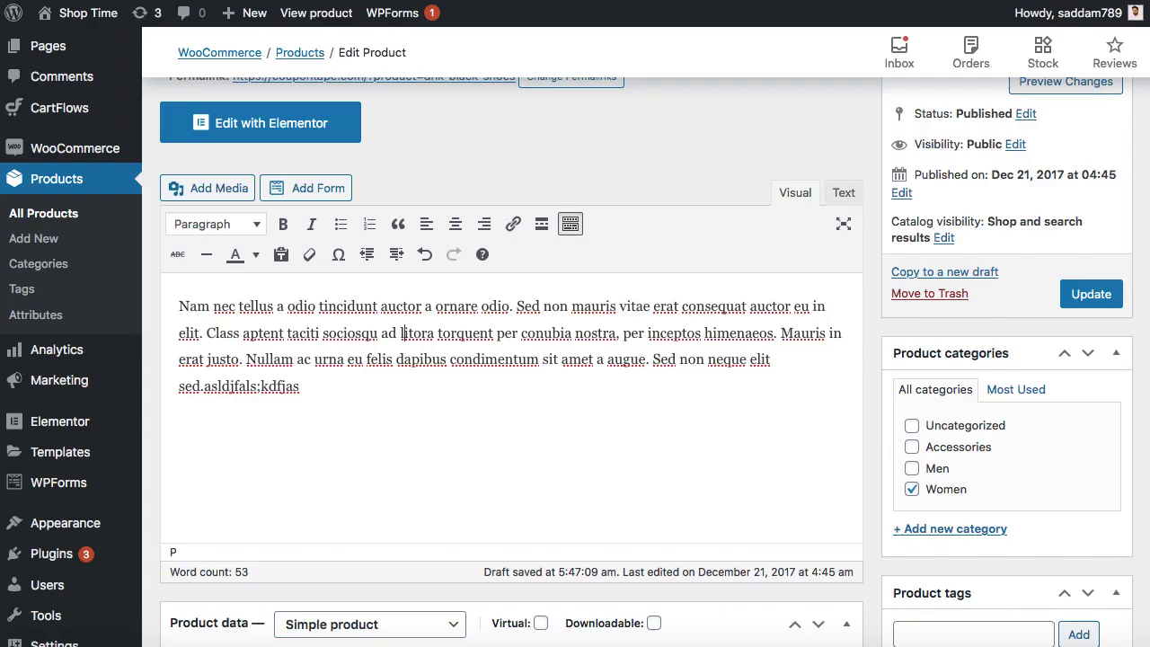
pyautogui.scroll(-8, 562, 442)
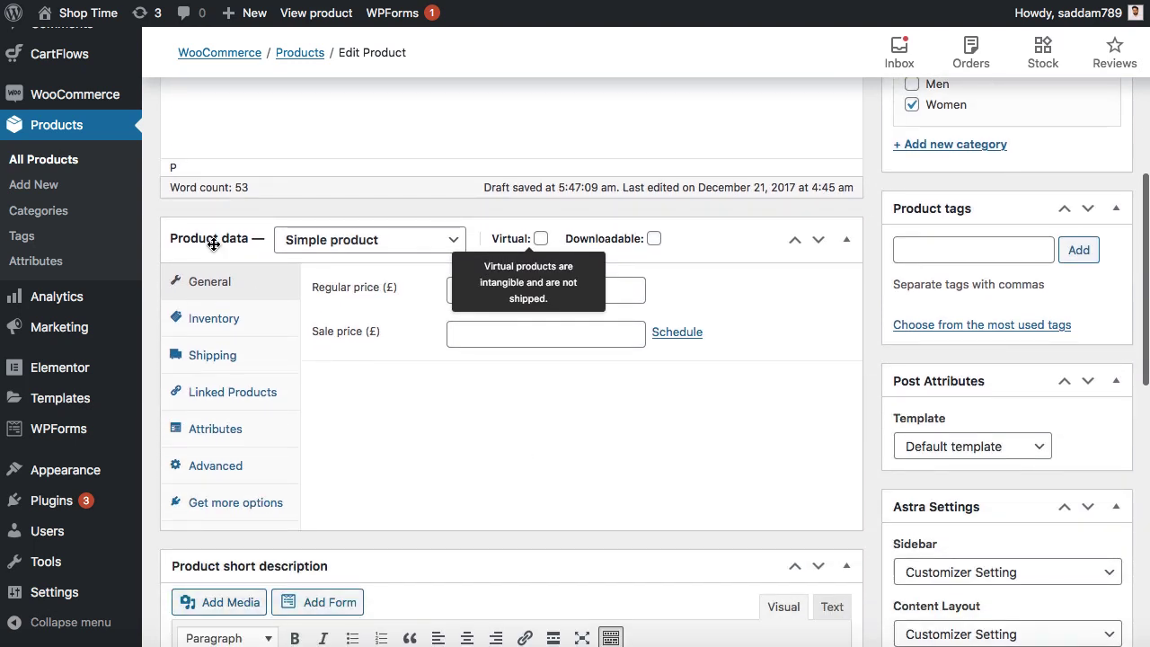
pyautogui.click(541, 285)
pyautogui.write('150')
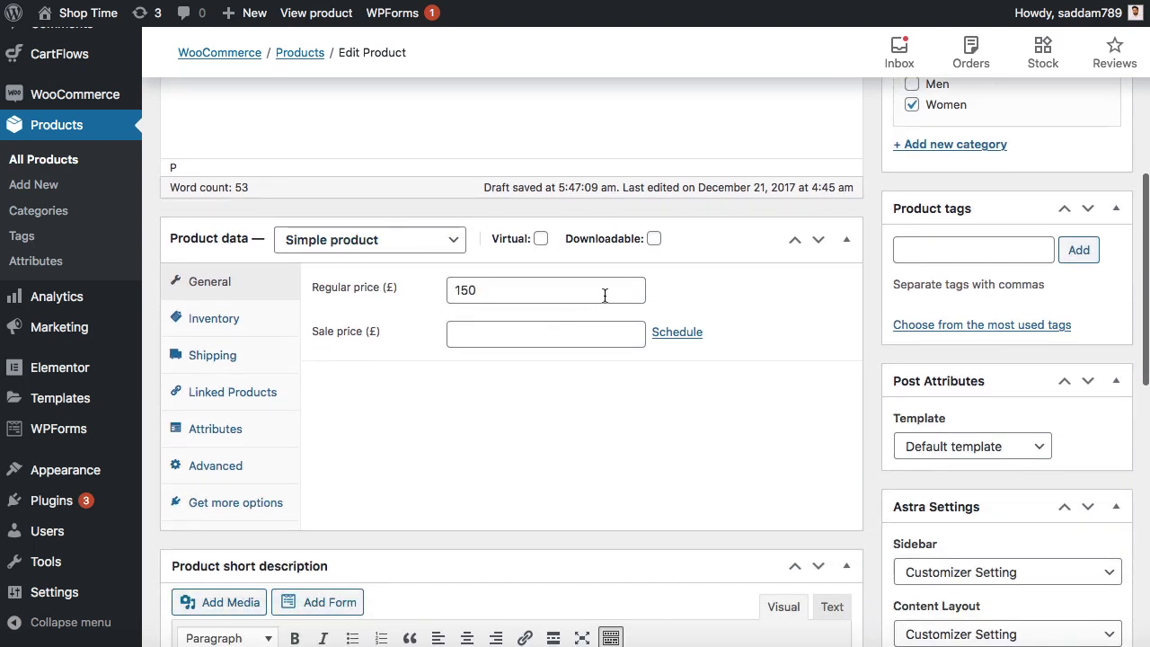
# - Enter a 140 sale price for DNK Black Shoes and view its Inventory settings
pyautogui.click(233, 319)
pyautogui.click(241, 283)
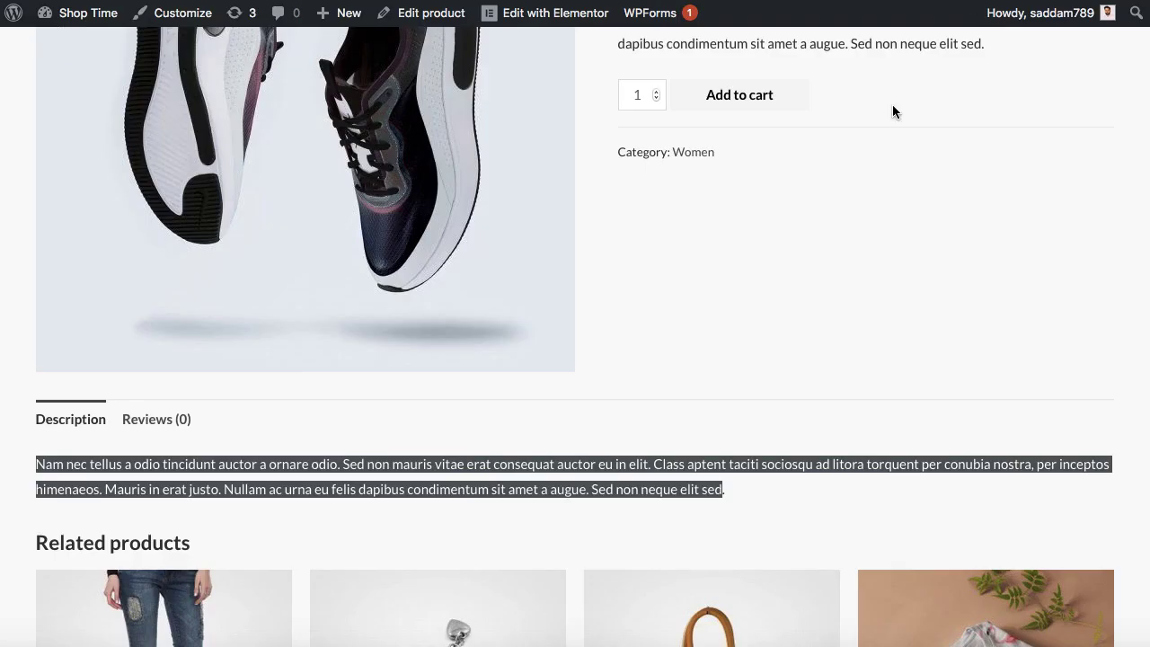
pyautogui.scroll(3, 892, 111)
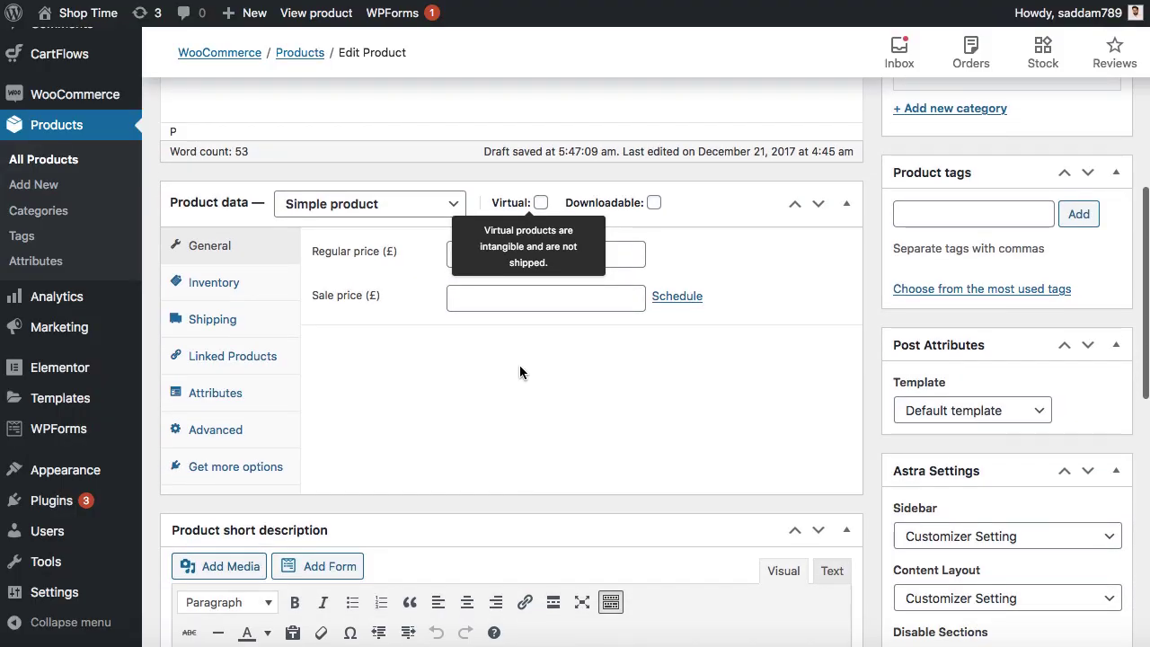
pyautogui.click(496, 301)
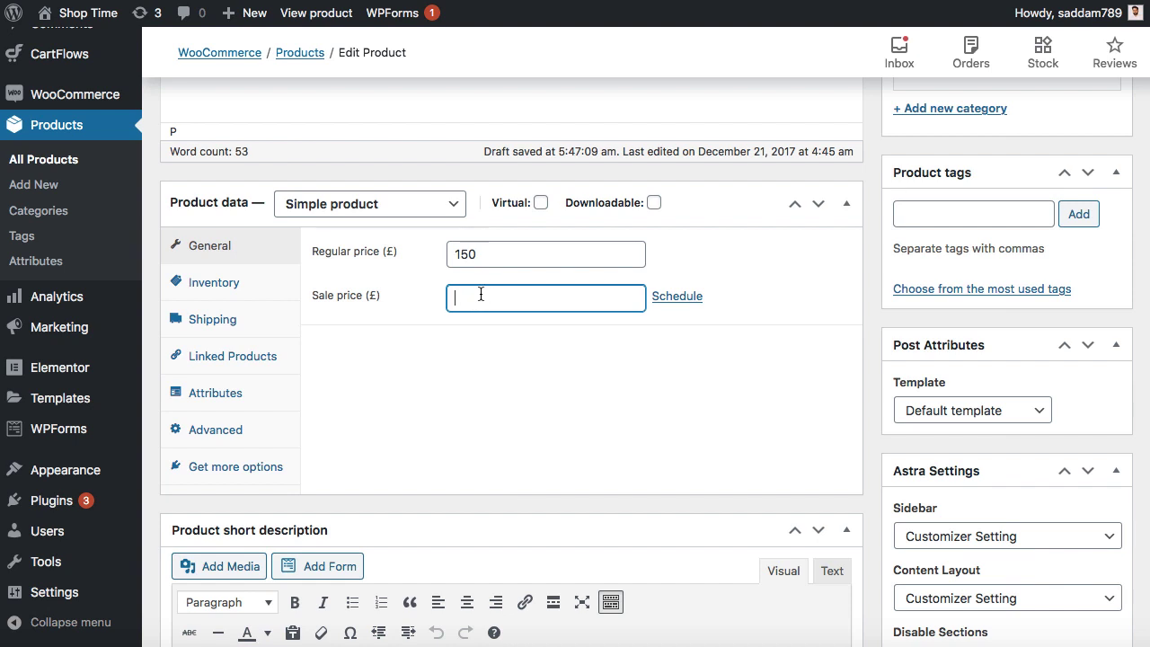
pyautogui.write('140')
pyautogui.click(494, 347)
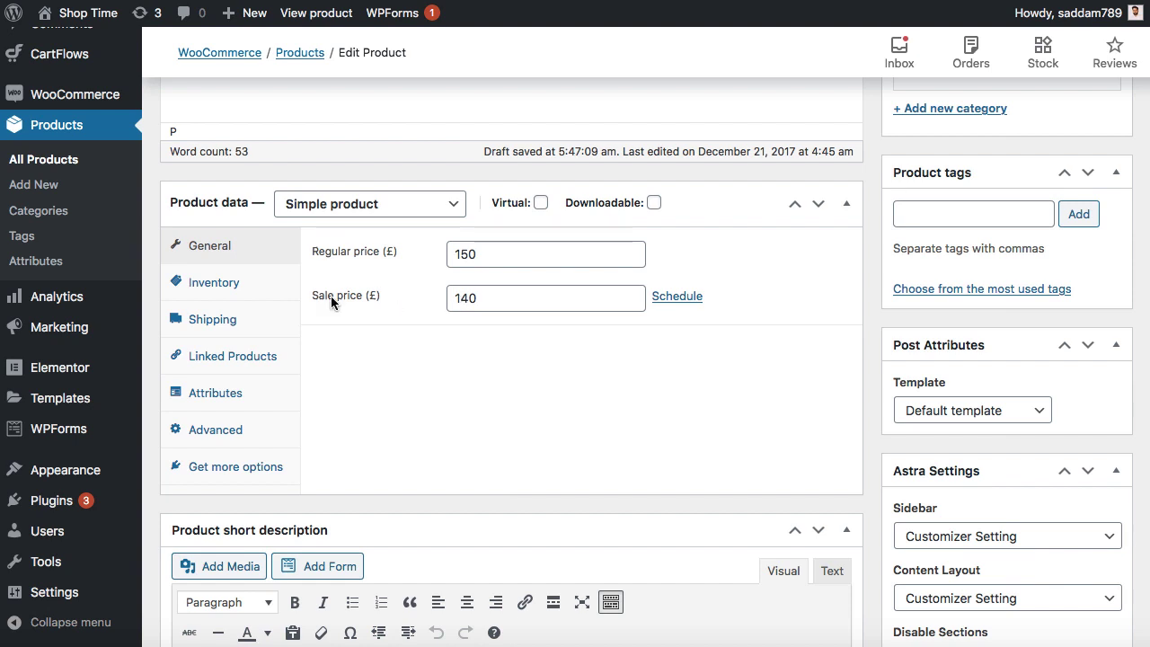
pyautogui.click(211, 290)
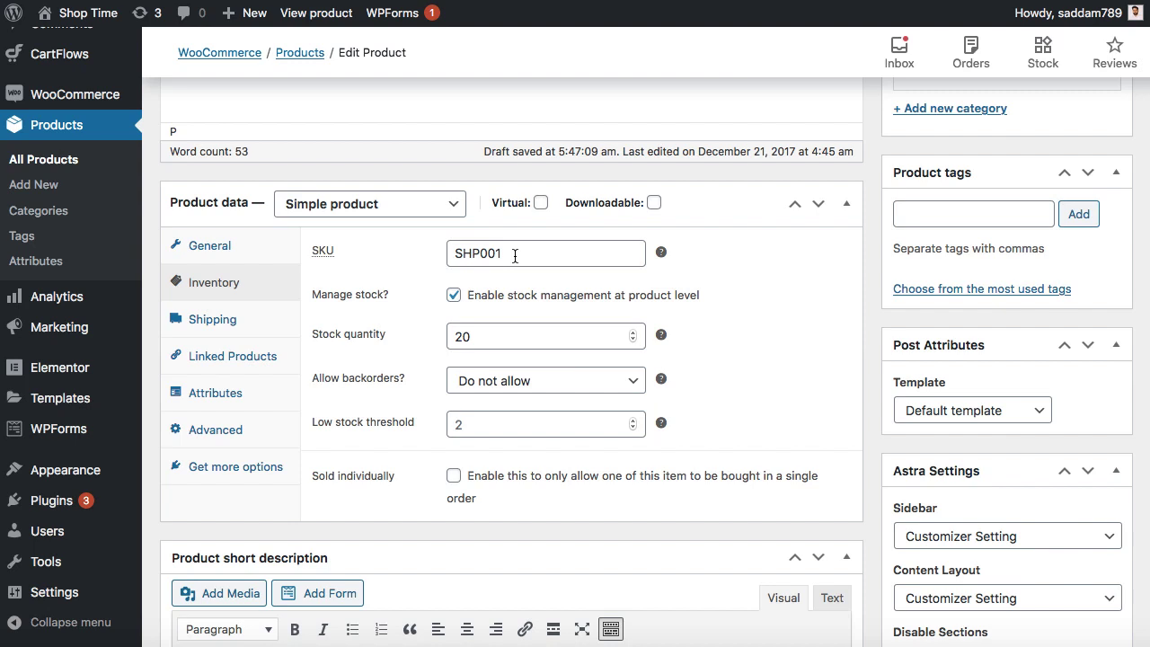
# - Keep Manage stock enabled and change the stock quantity from 20 to 120
pyautogui.moveTo(514, 255); pyautogui.dragTo(456, 253)
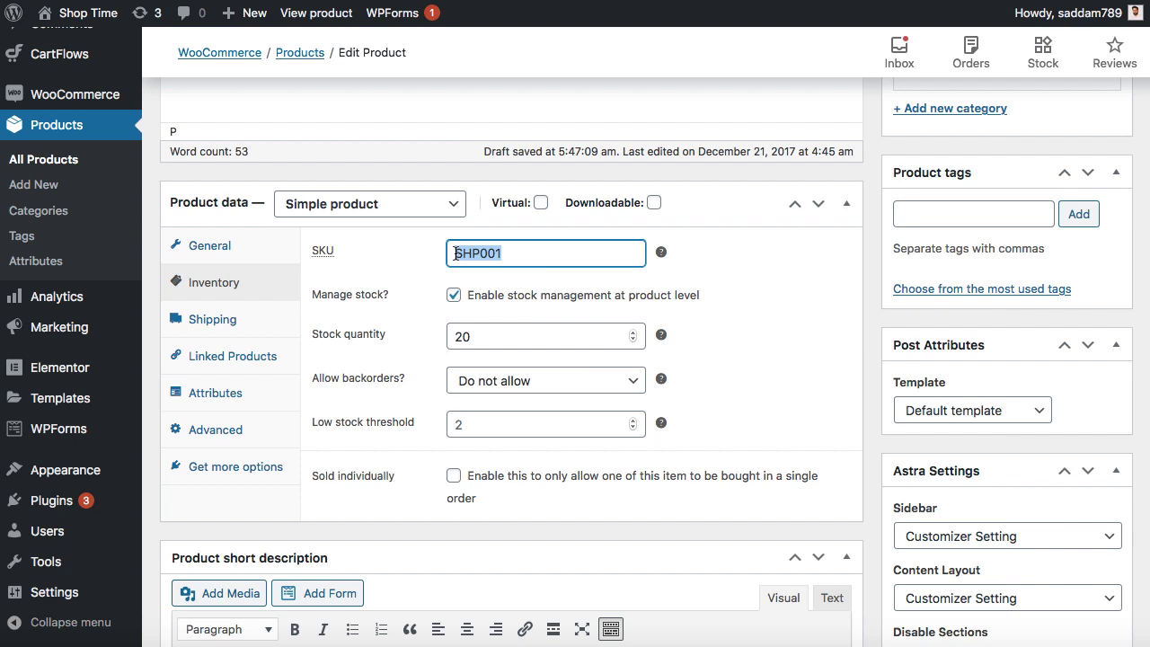
pyautogui.click(454, 296)
pyautogui.click(454, 300)
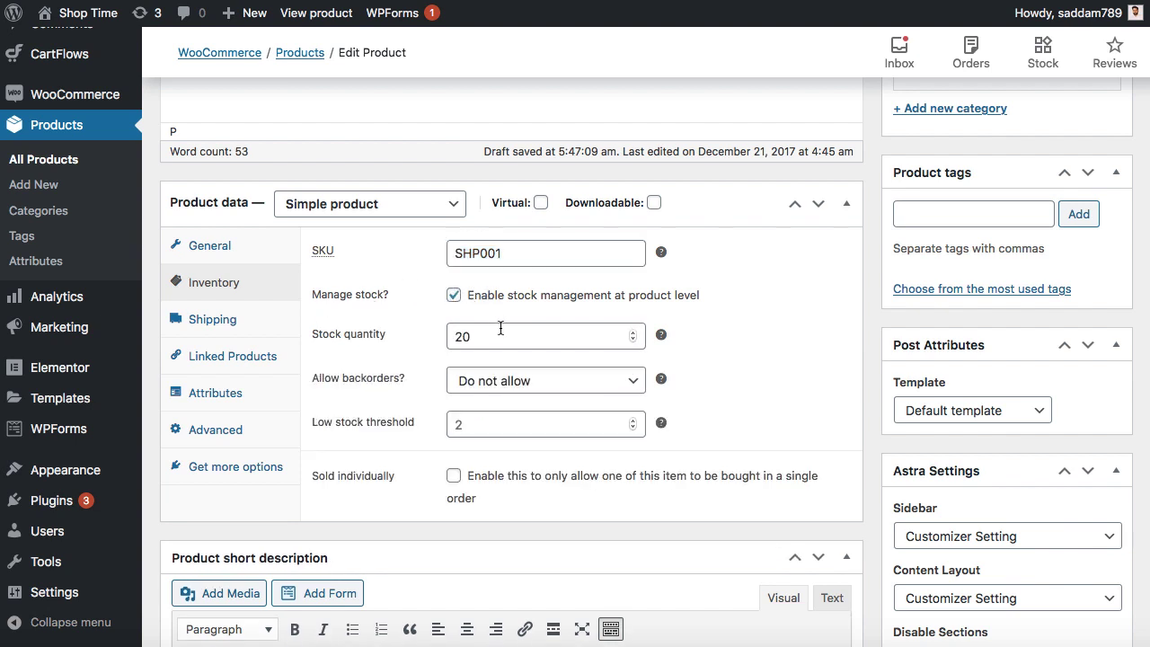
pyautogui.moveTo(476, 337); pyautogui.dragTo(457, 337)
pyautogui.click(452, 337)
pyautogui.write('1')
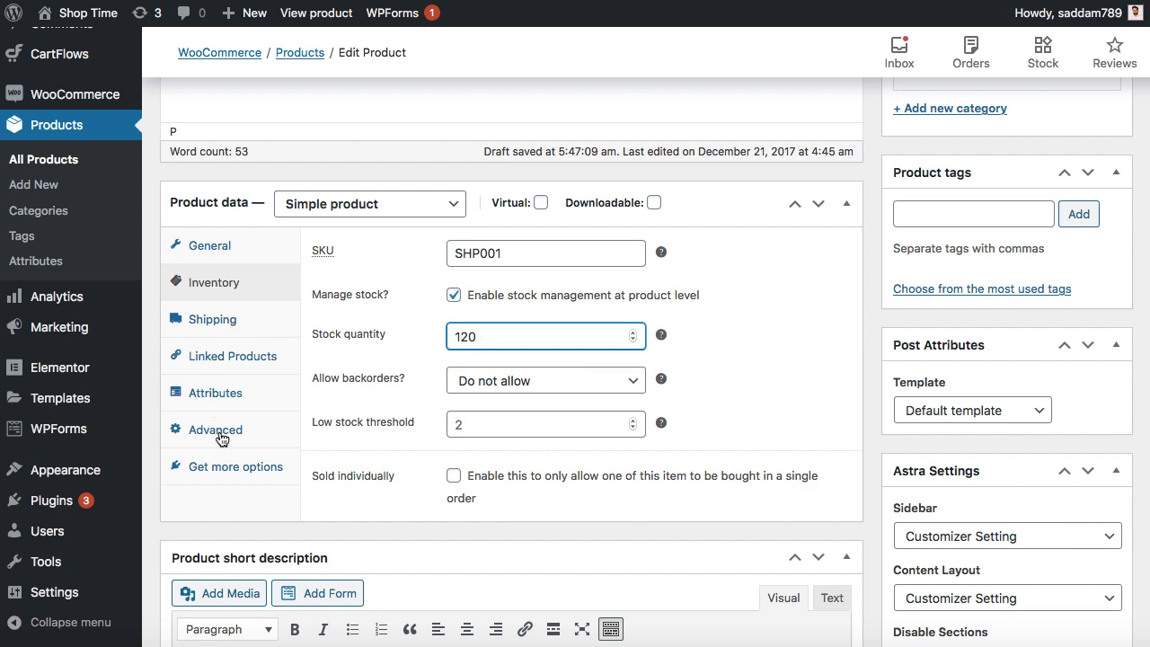
pyautogui.scroll(-5, 314, 452)
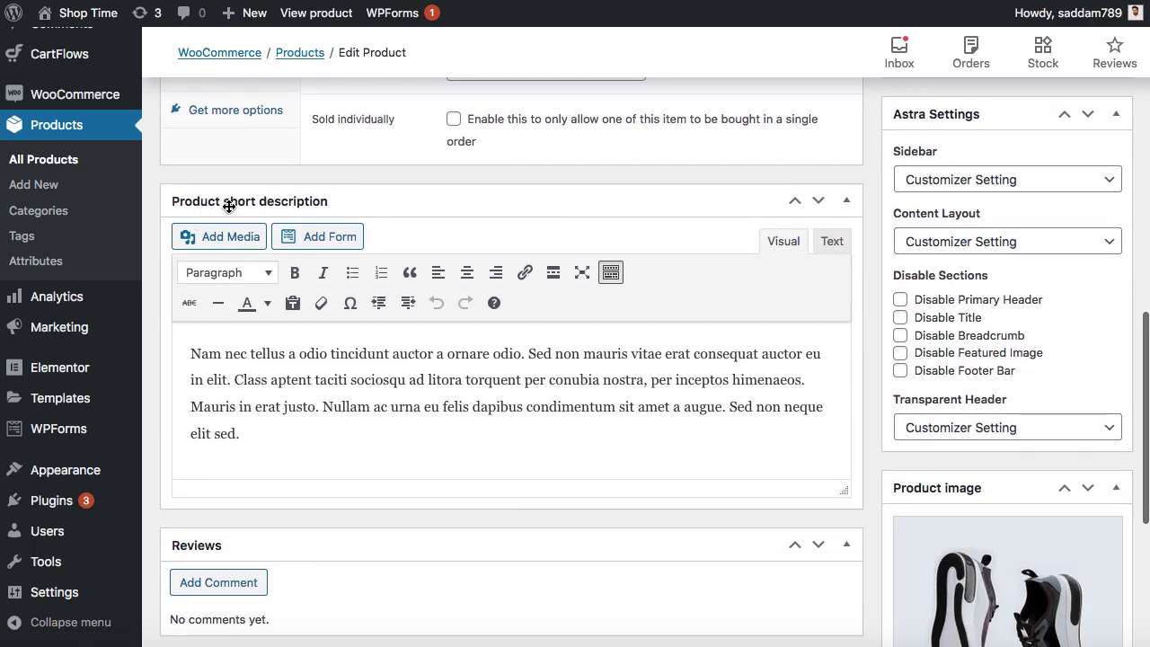
pyautogui.click(347, 353)
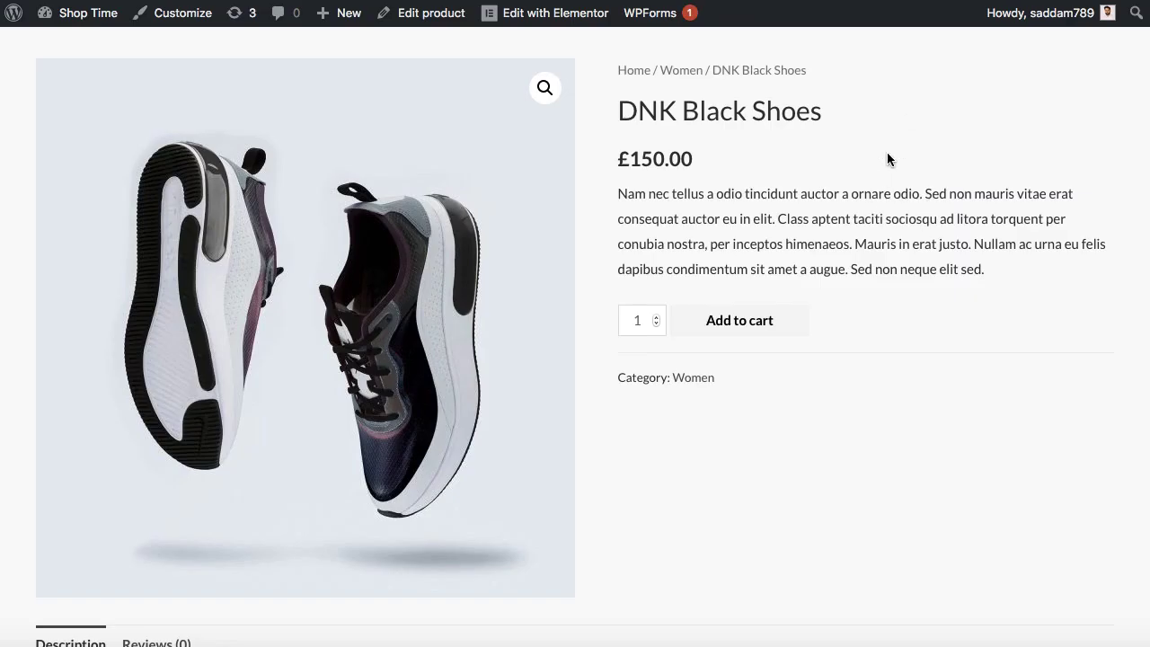
pyautogui.scroll(1, 757, 216)
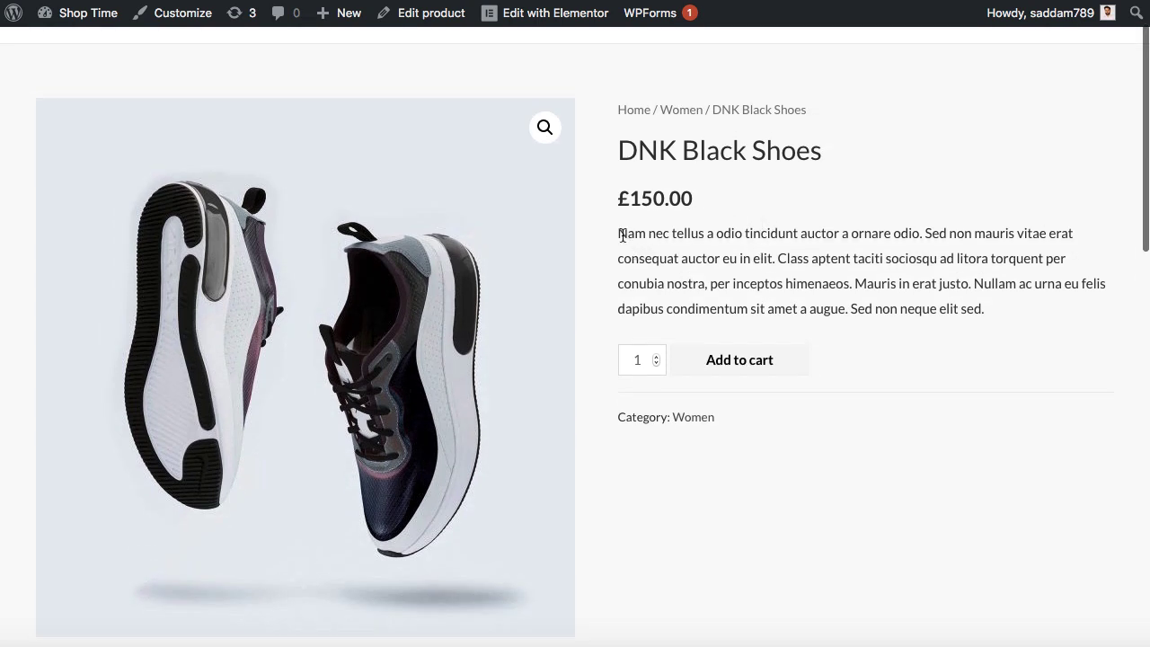
pyautogui.moveTo(618, 235); pyautogui.dragTo(987, 306)
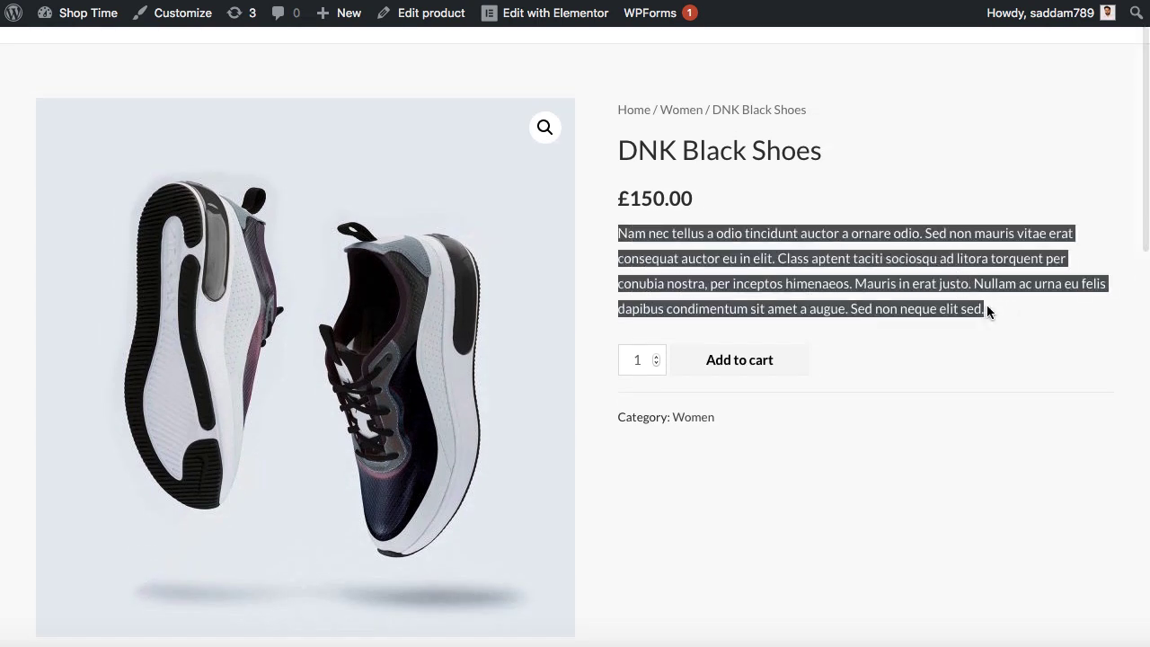
pyautogui.click(987, 306)
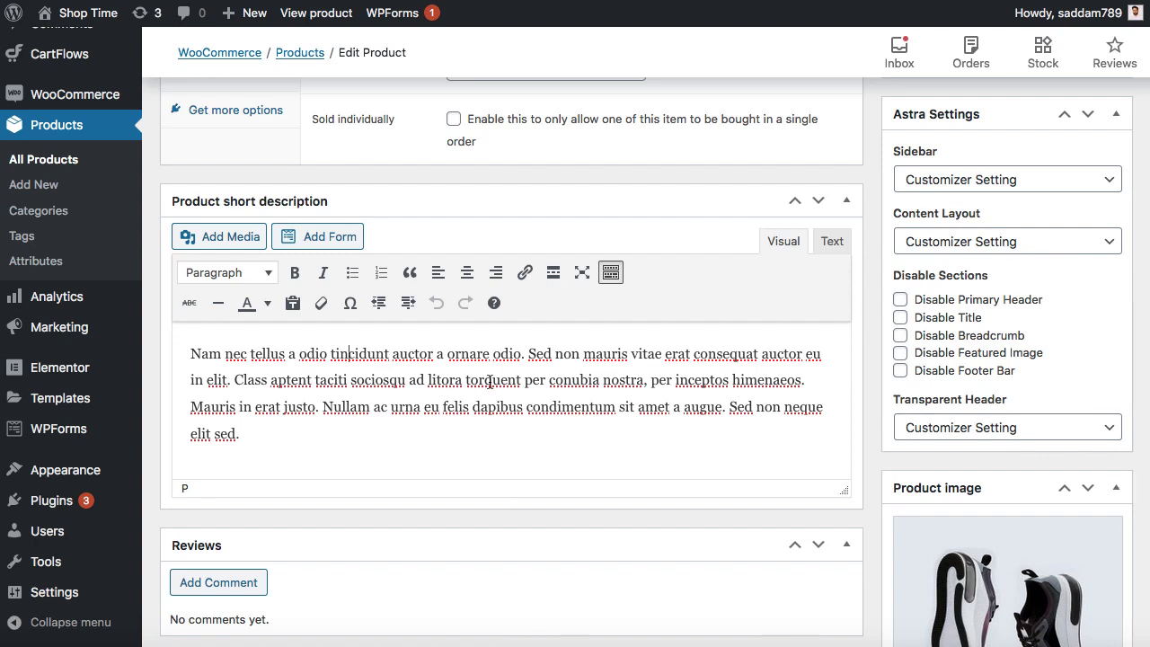
pyautogui.scroll(-3, 705, 446)
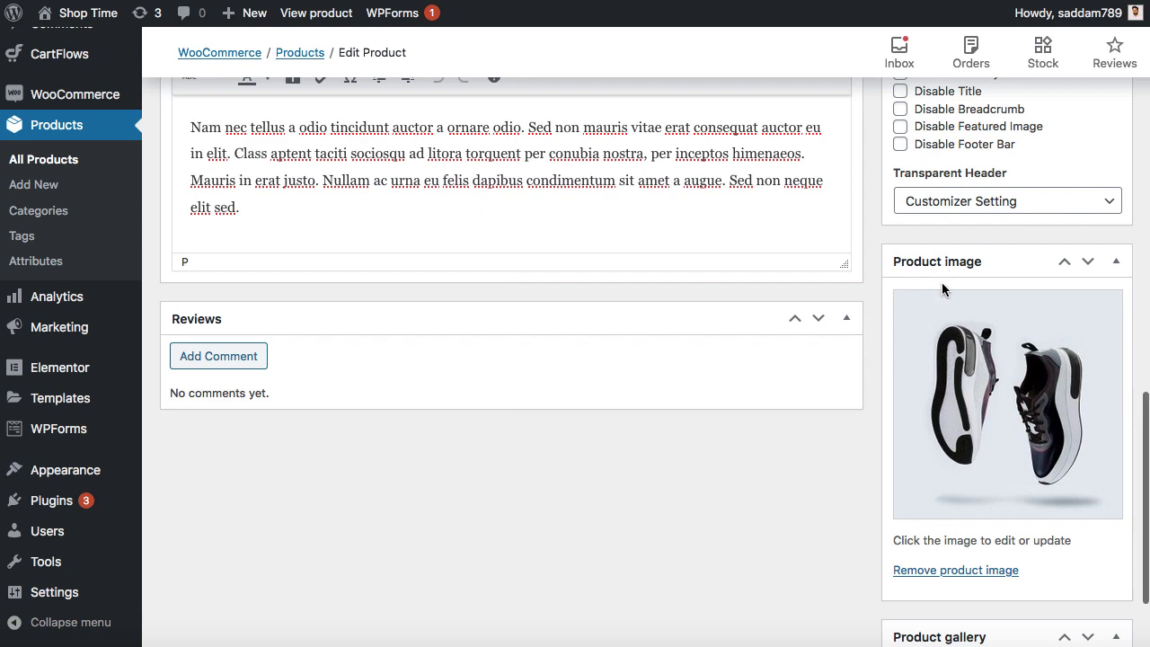
# - Set product-hoodie4.jpg, the red hoodie picture from the Media Library, as the product image
pyautogui.click(1016, 377)
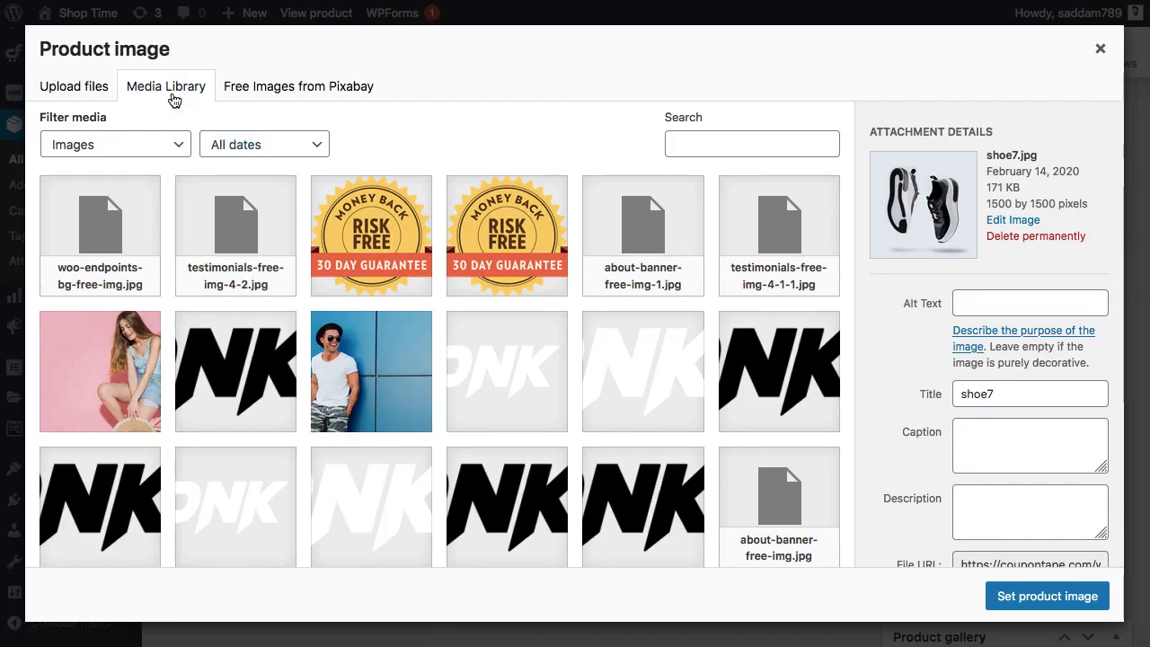
pyautogui.click(90, 94)
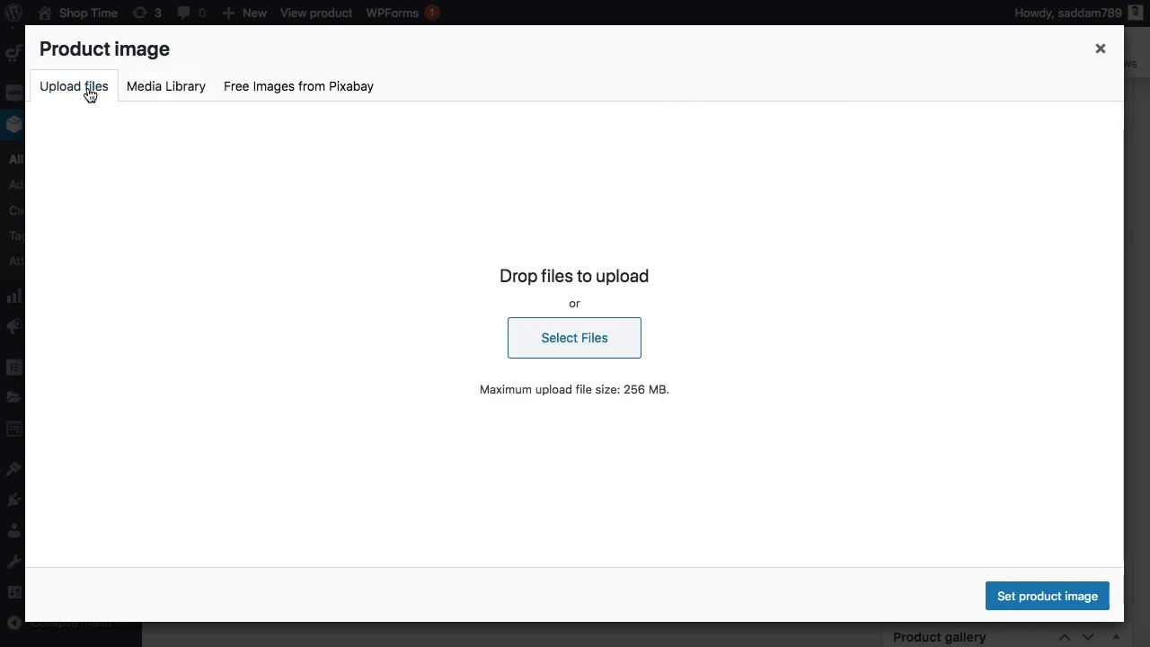
pyautogui.click(159, 93)
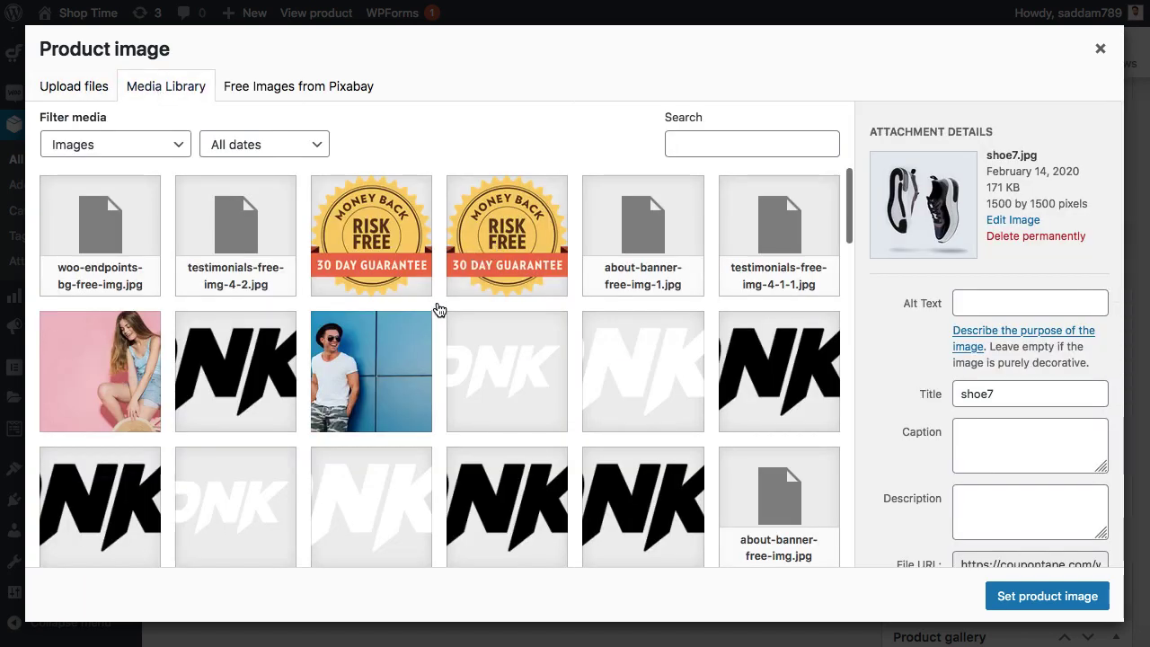
pyautogui.scroll(-3, 440, 308)
pyautogui.scroll(2, 439, 308)
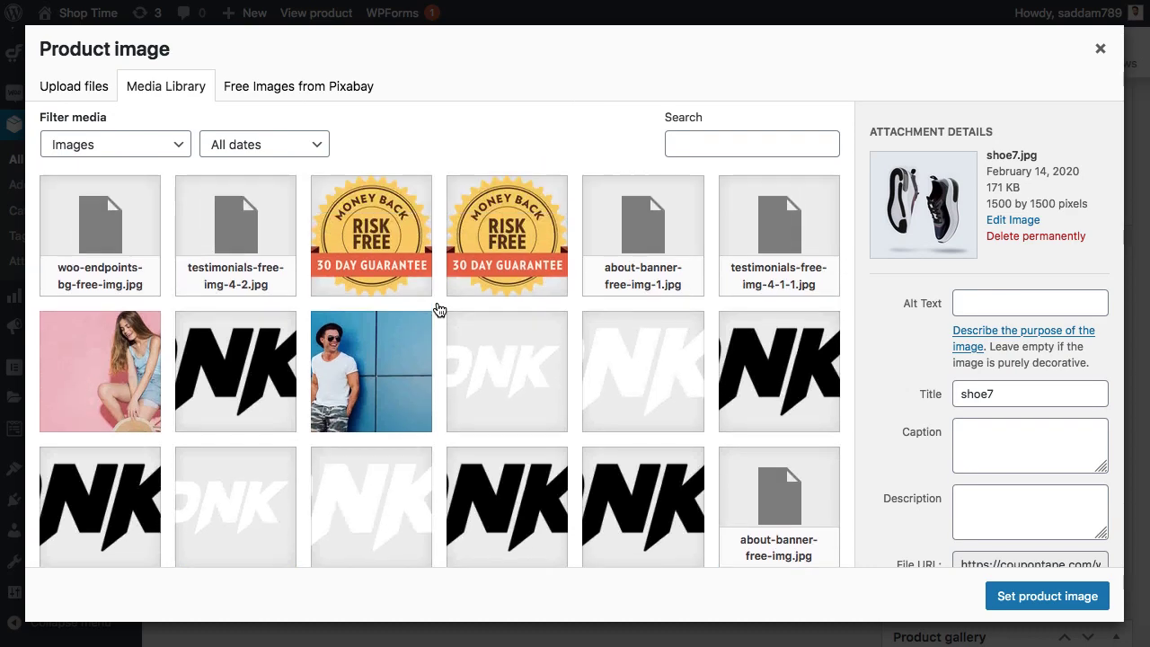
pyautogui.scroll(-8, 626, 347)
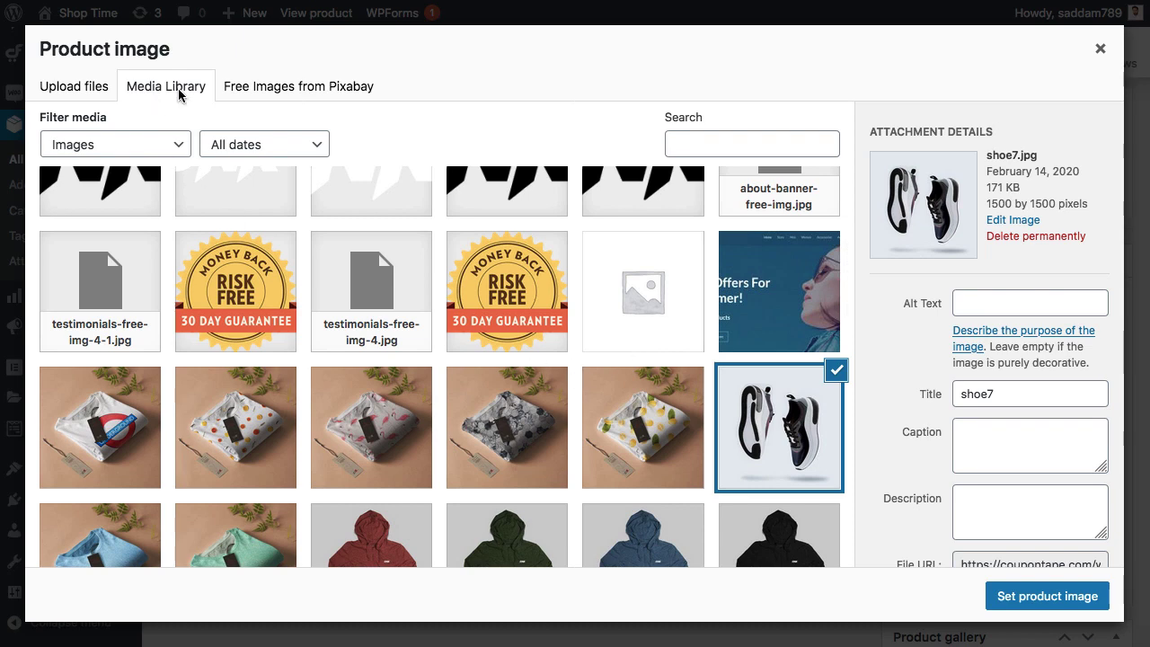
pyautogui.scroll(8, 305, 282)
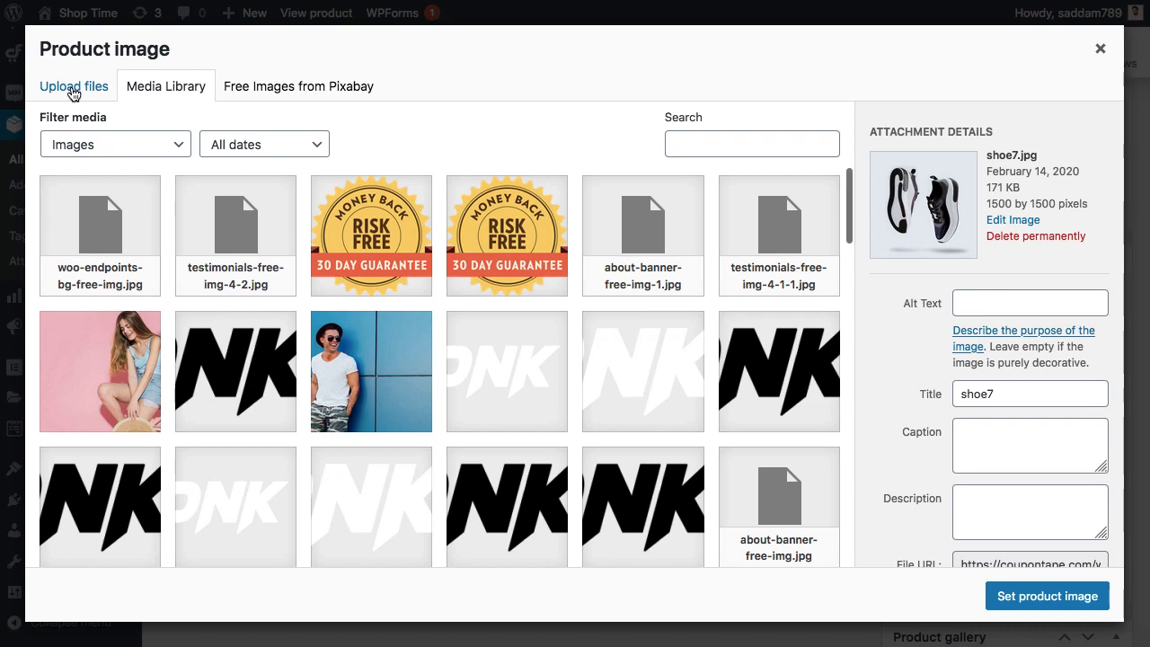
pyautogui.click(74, 90)
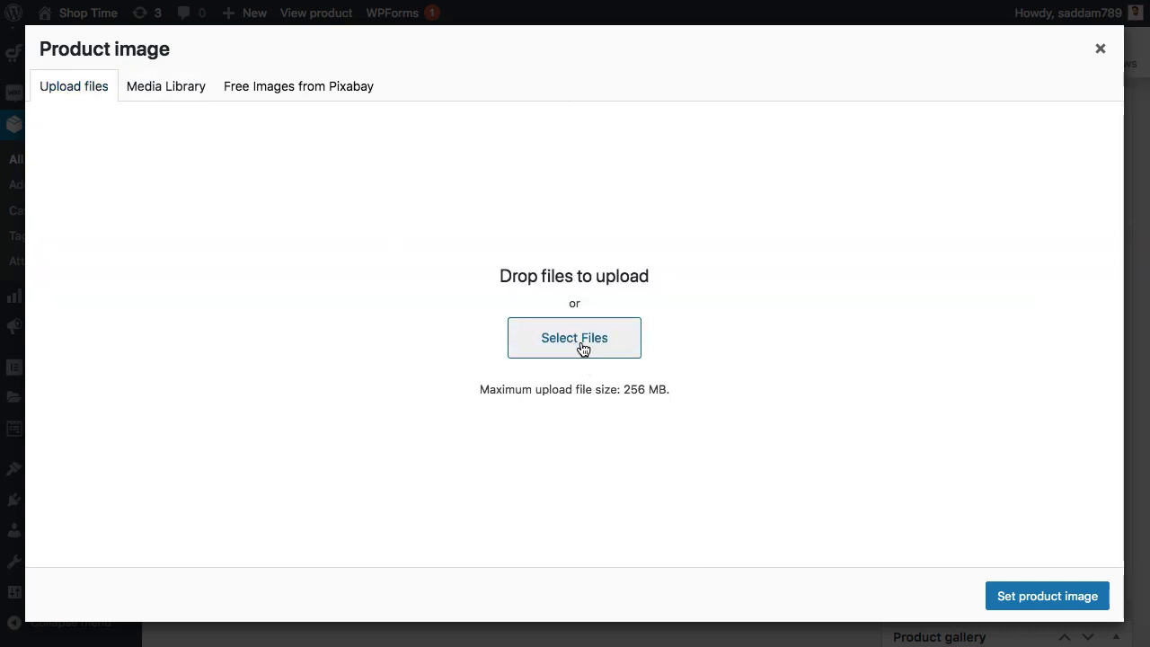
pyautogui.click(166, 85)
pyautogui.scroll(-3, 655, 328)
pyautogui.scroll(-5, 655, 329)
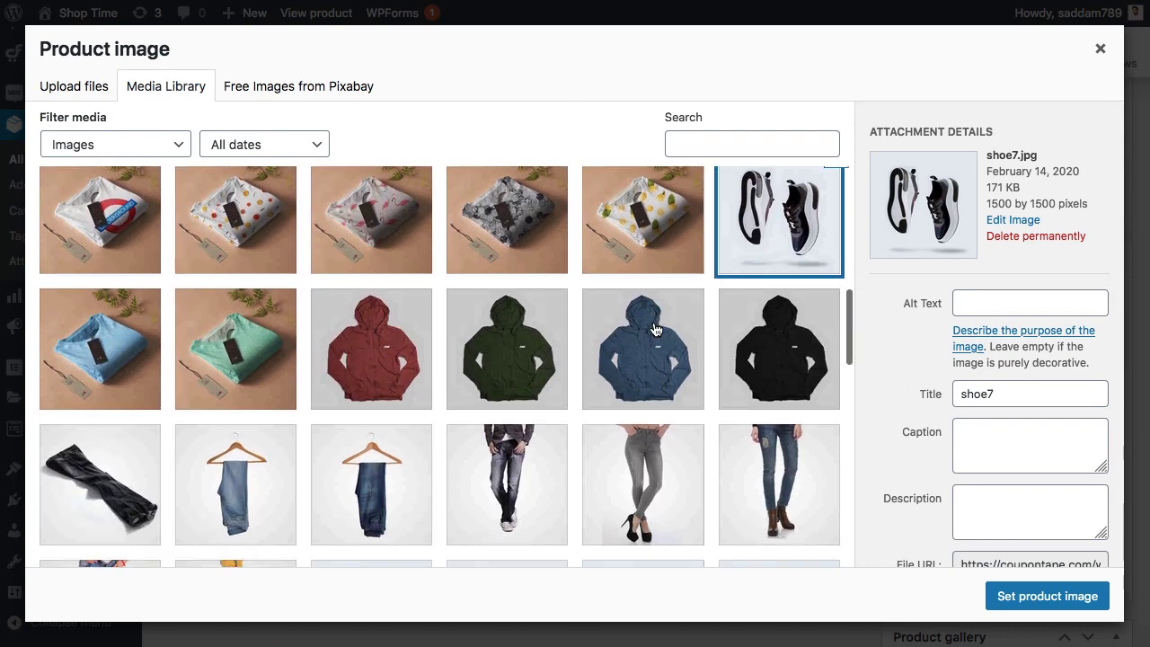
pyautogui.click(391, 319)
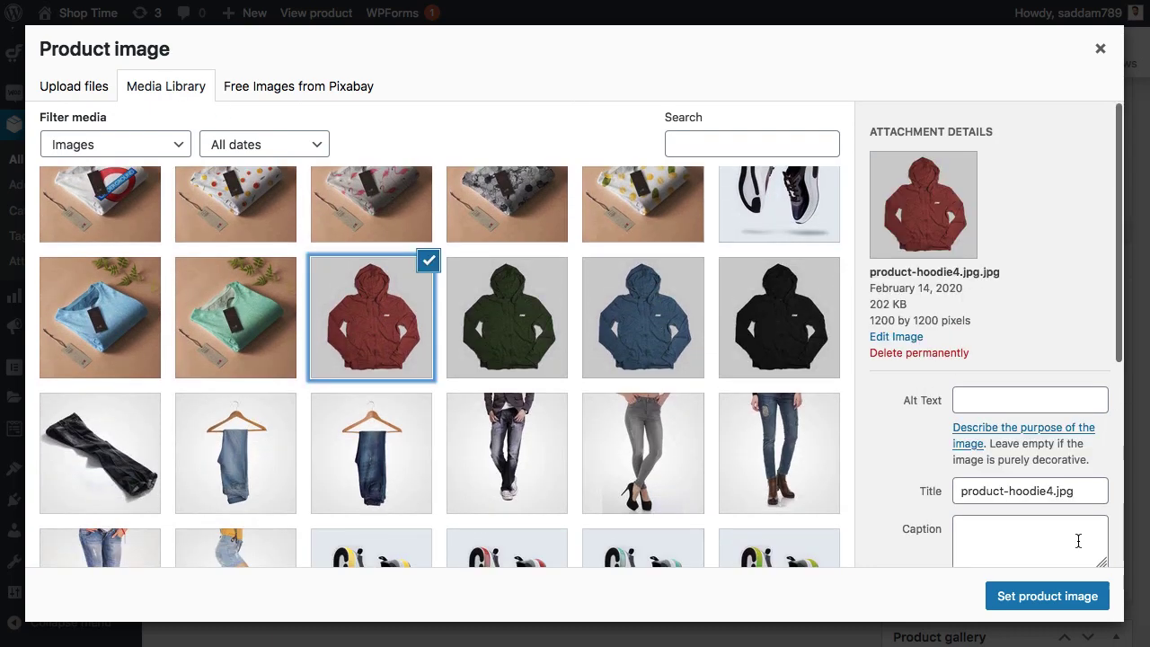
pyautogui.click(1043, 596)
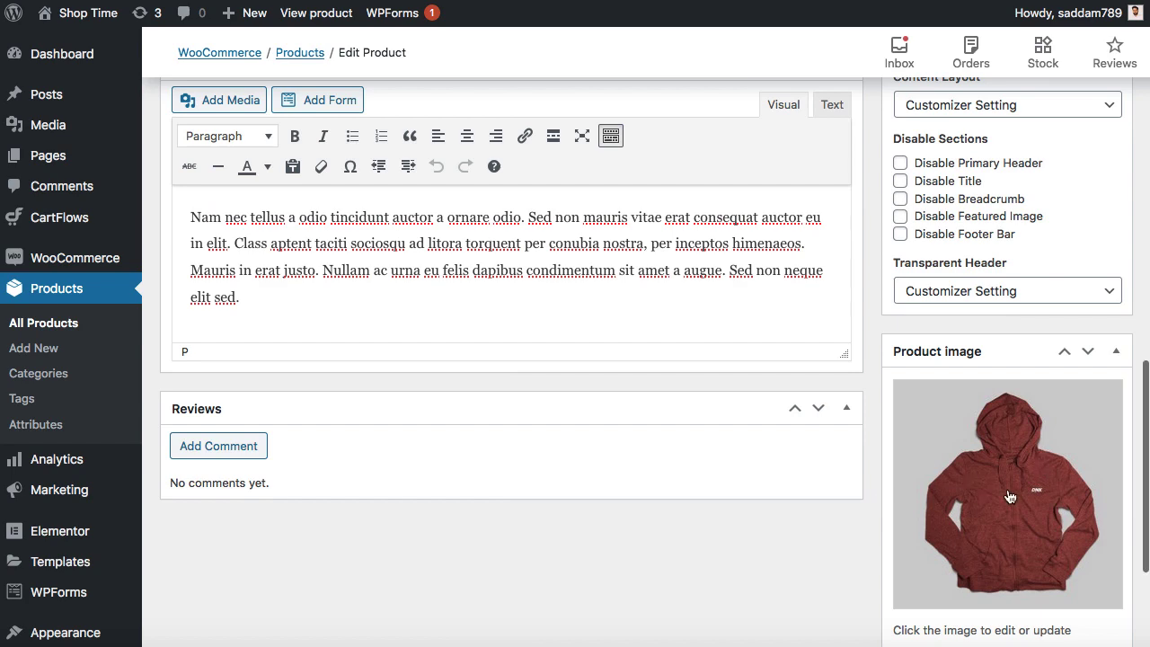
# - Add the product tag 'sneakers' to DNK Black Shoes
pyautogui.scroll(5, 905, 358)
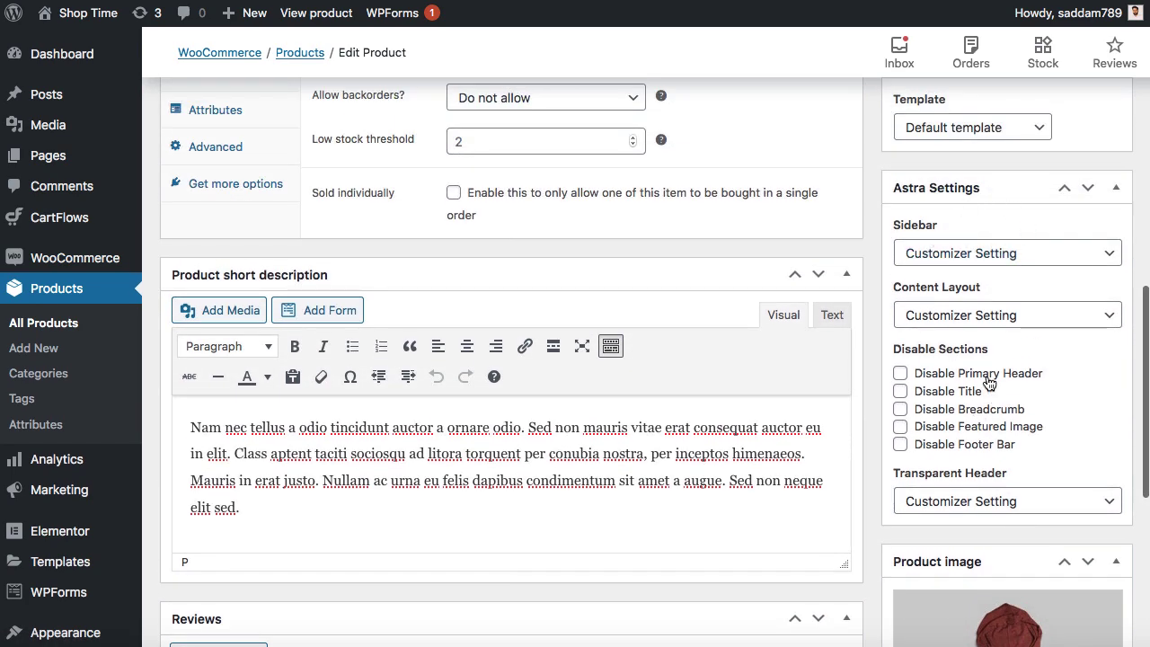
pyautogui.scroll(10, 988, 382)
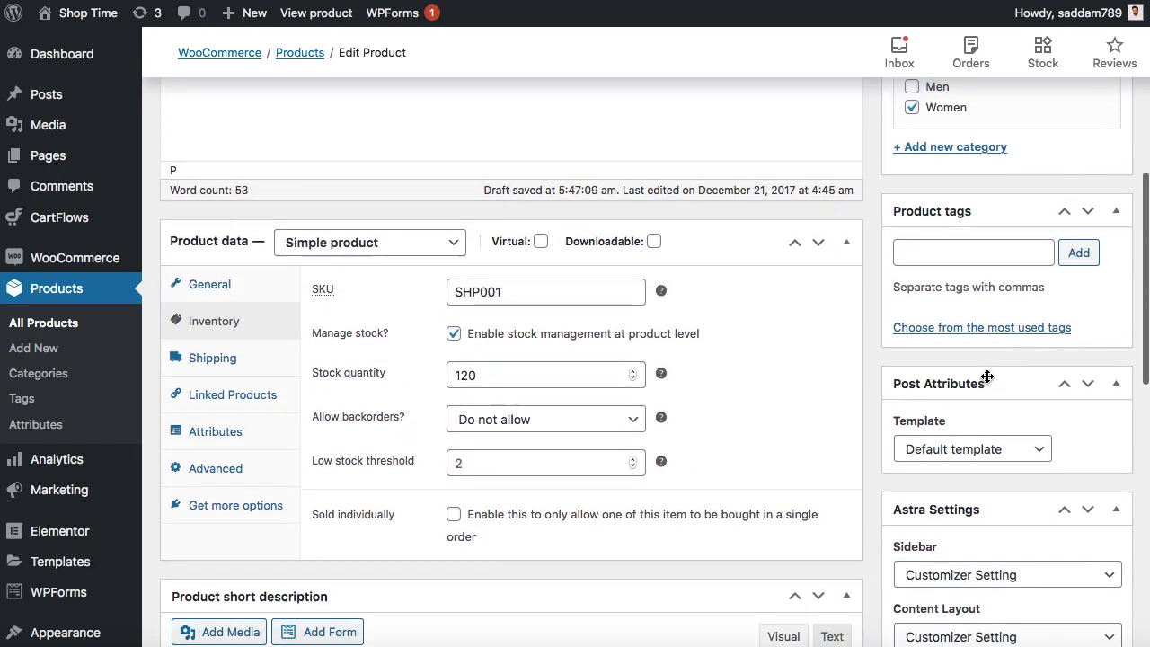
pyautogui.click(960, 370)
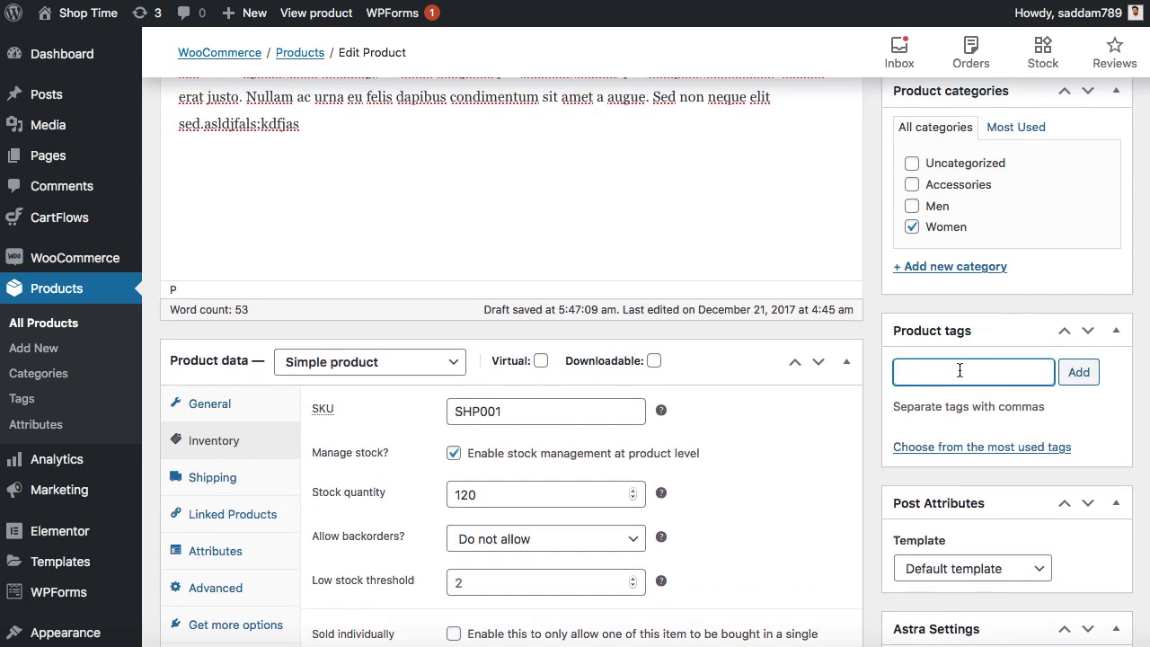
pyautogui.write('Shoes')
pyautogui.press('BackSpace')
pyautogui.press('BackSpace')
pyautogui.press('BackSpace')
pyautogui.press('BackSpace')
pyautogui.press('BackSpace')
pyautogui.write('sneakers')
pyautogui.click(1084, 373)
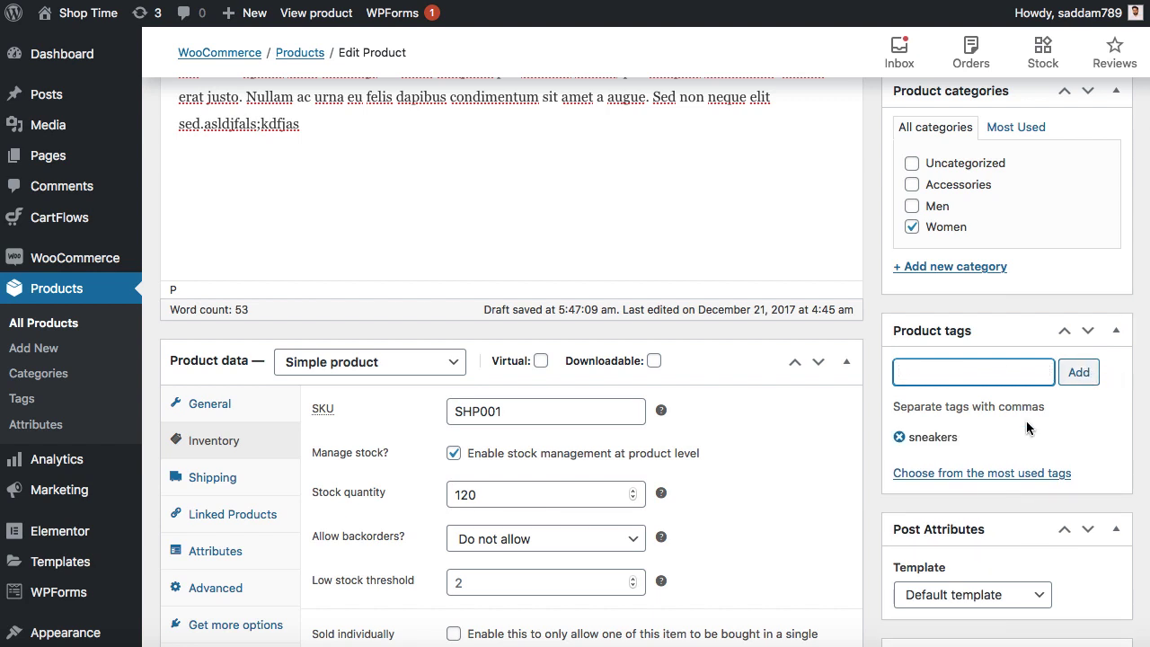
pyautogui.scroll(3, 1026, 421)
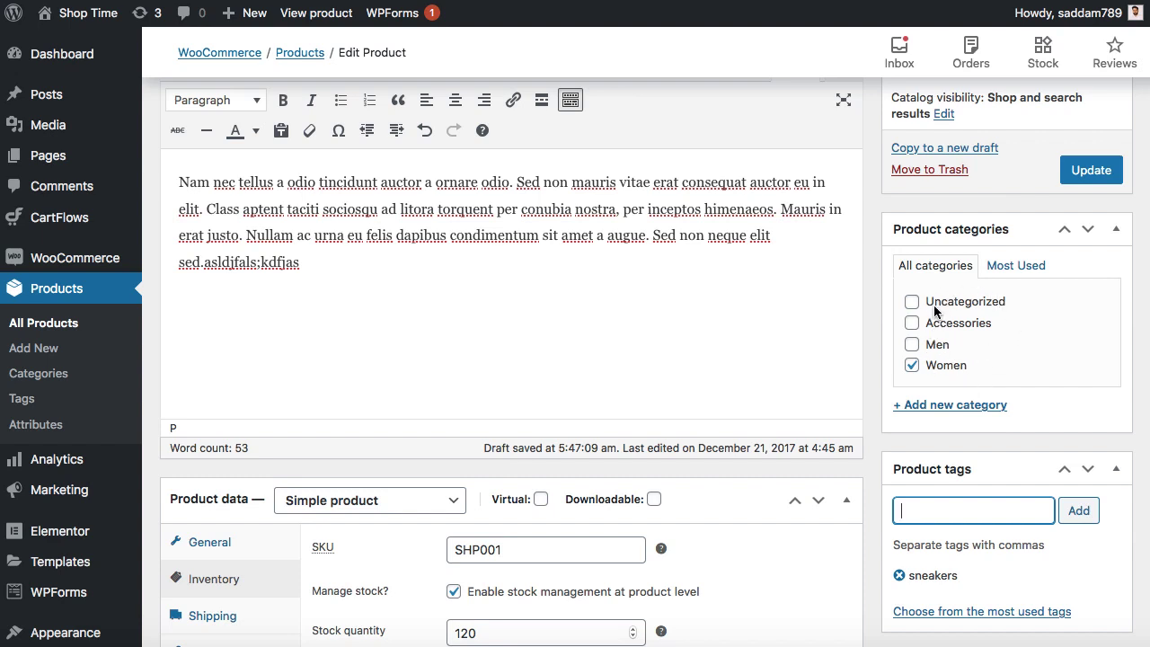
# - Create a new Shoes product category with Women as its parent
pyautogui.click(942, 406)
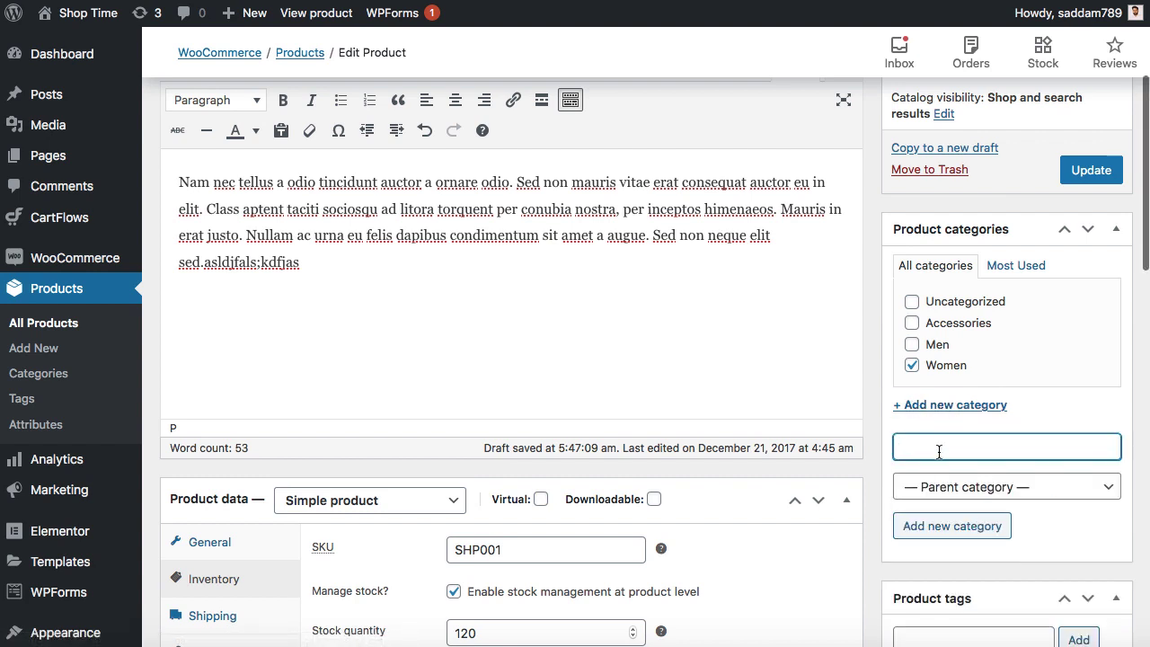
pyautogui.write('Shoes')
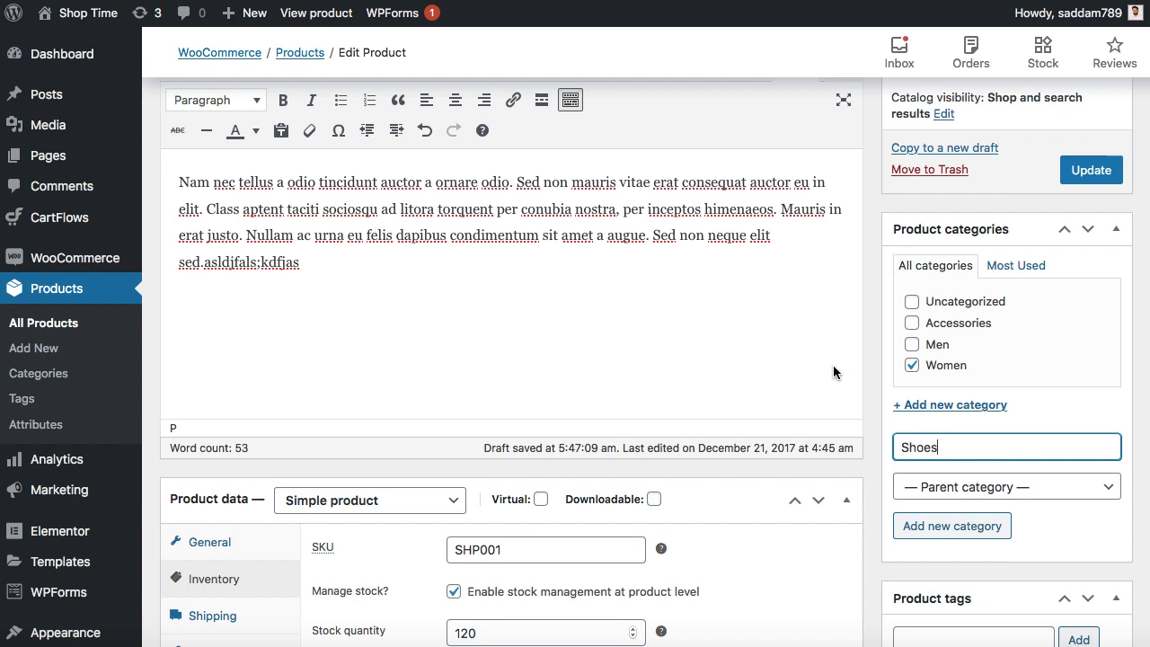
pyautogui.click(961, 487)
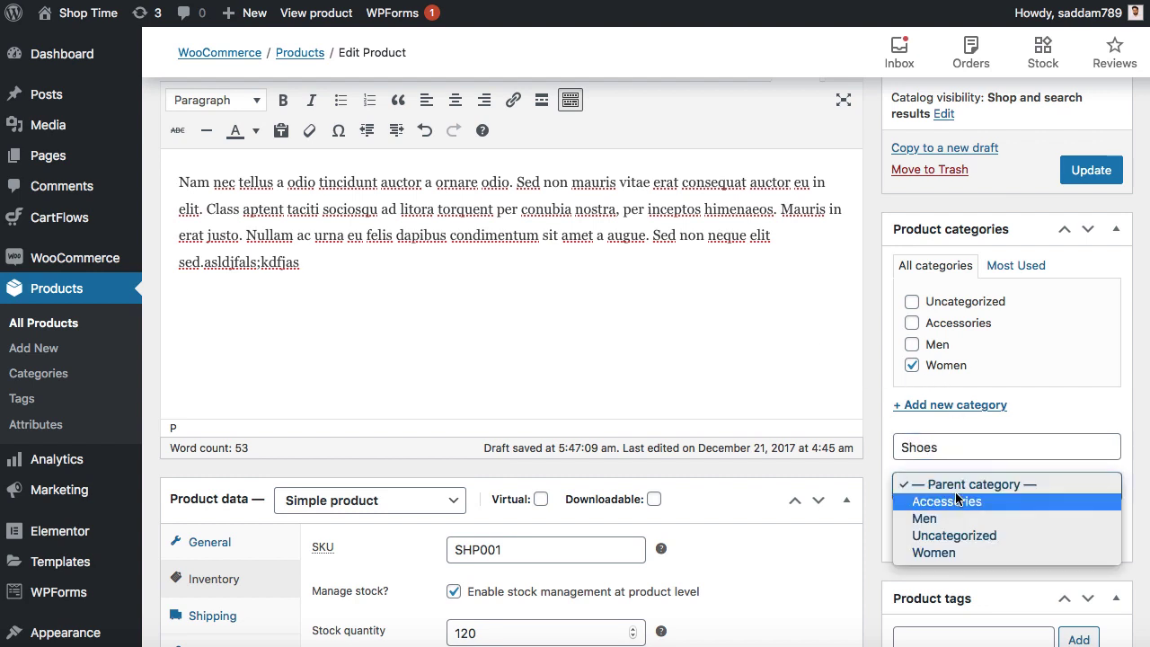
pyautogui.click(942, 553)
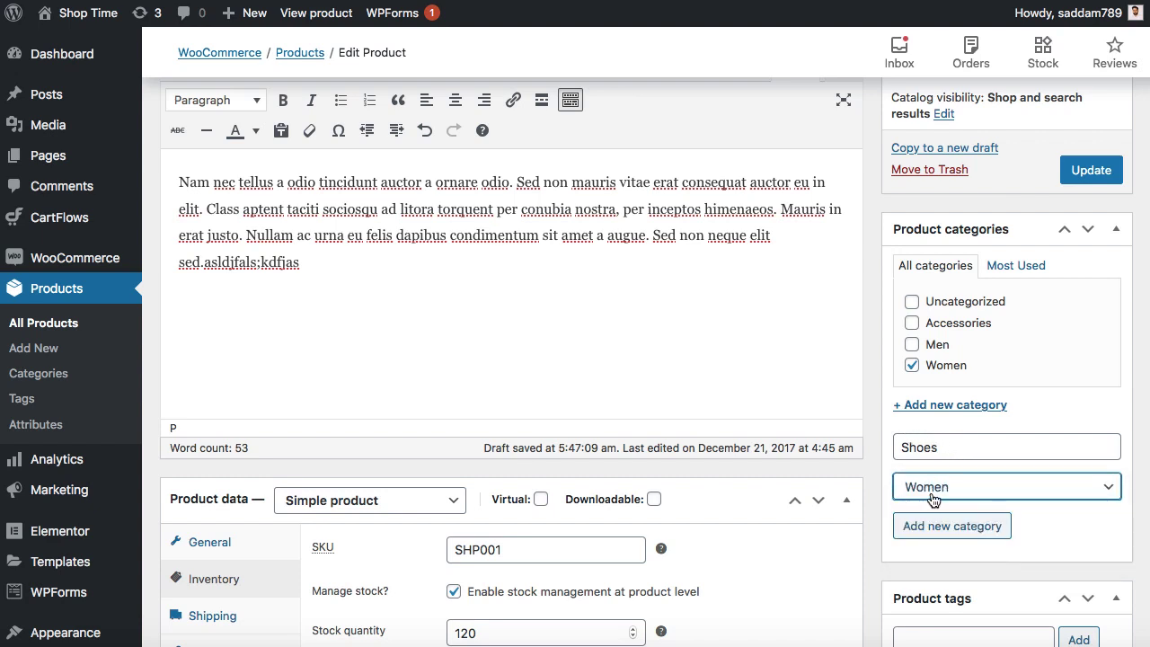
pyautogui.click(946, 534)
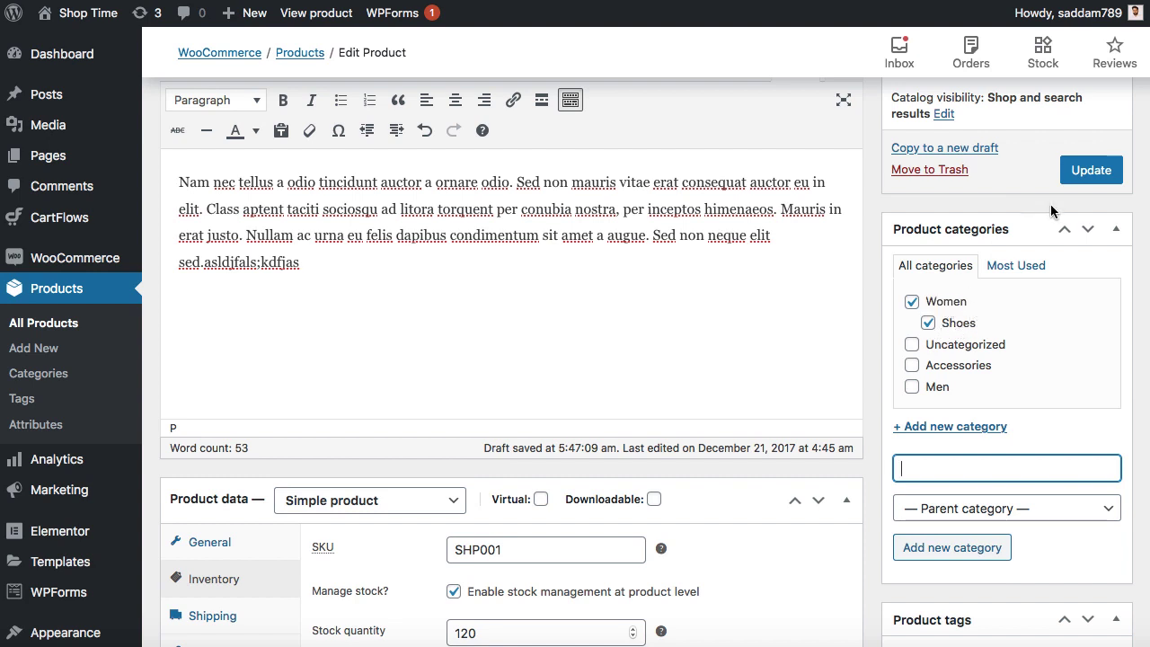
# - Update the DNK Black Shoes product with its Women and Shoes categories
pyautogui.click(1092, 172)
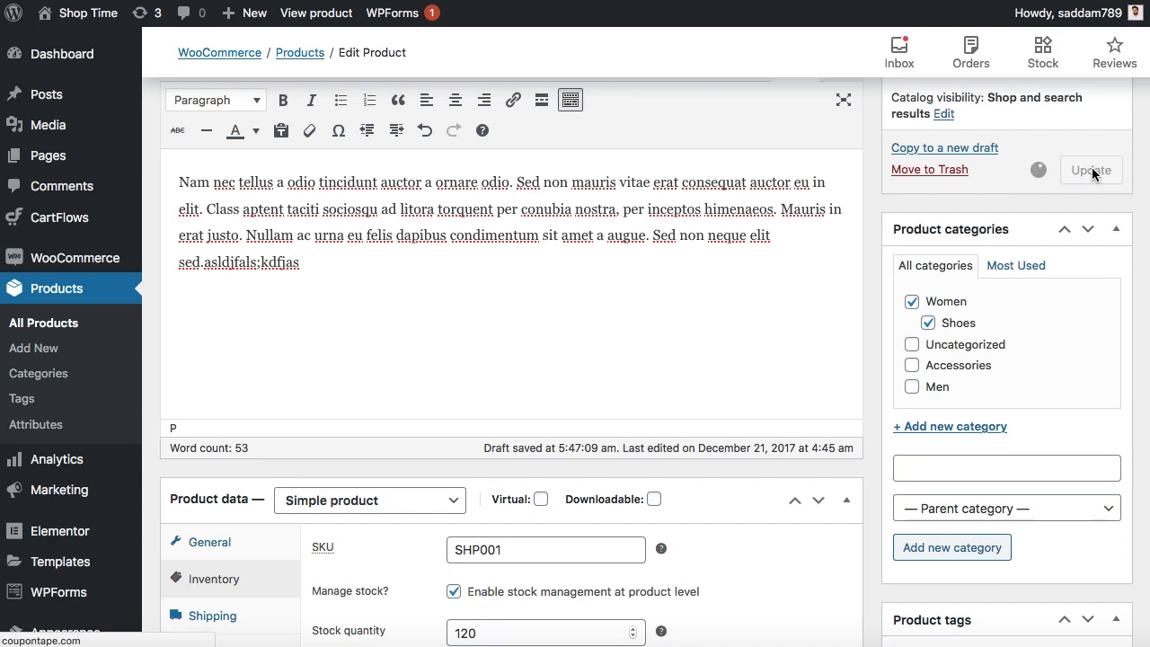
pyautogui.scroll(5, 873, 195)
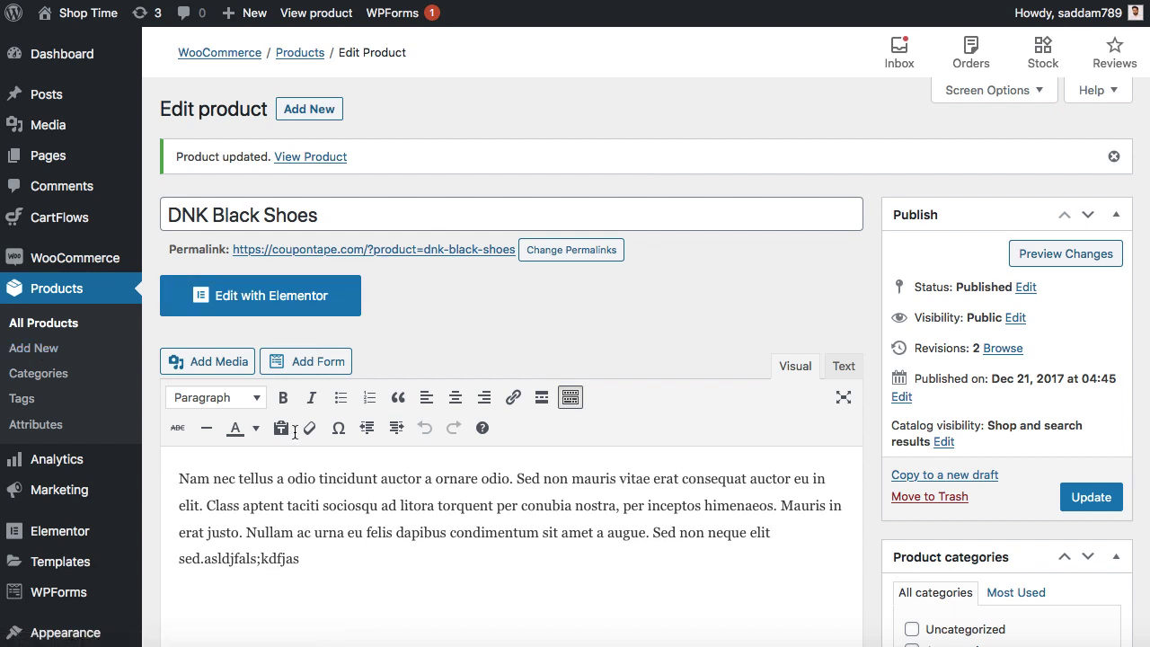
pyautogui.scroll(-2, 608, 495)
pyautogui.scroll(2, 673, 488)
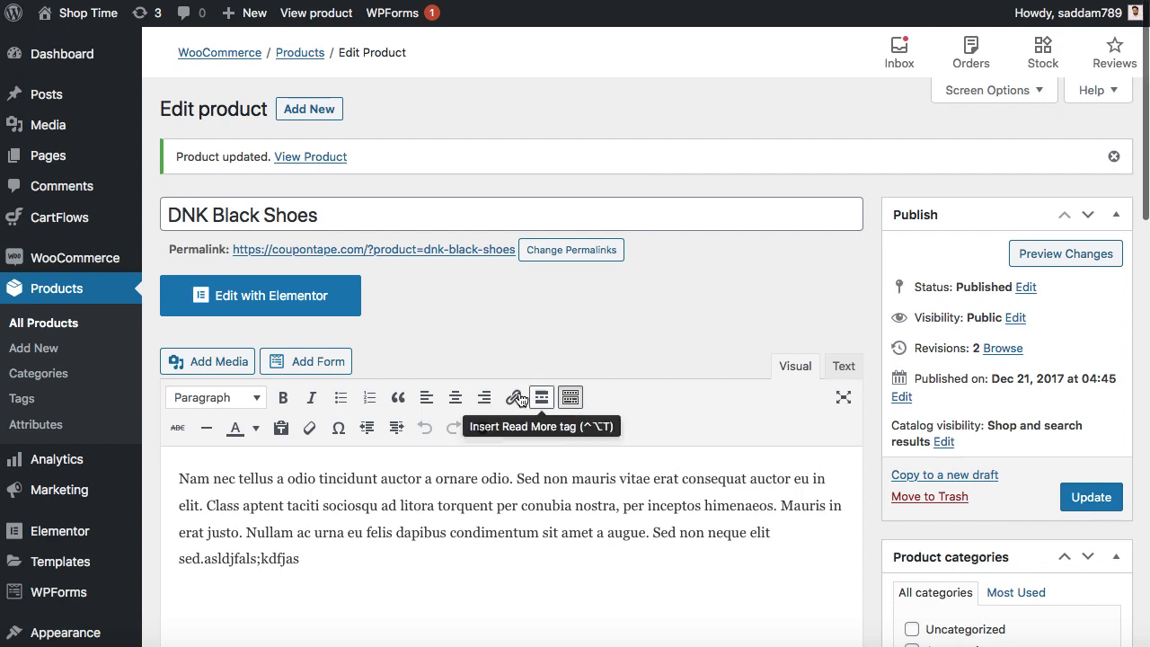
pyautogui.scroll(-2, 459, 314)
pyautogui.scroll(-1, 459, 320)
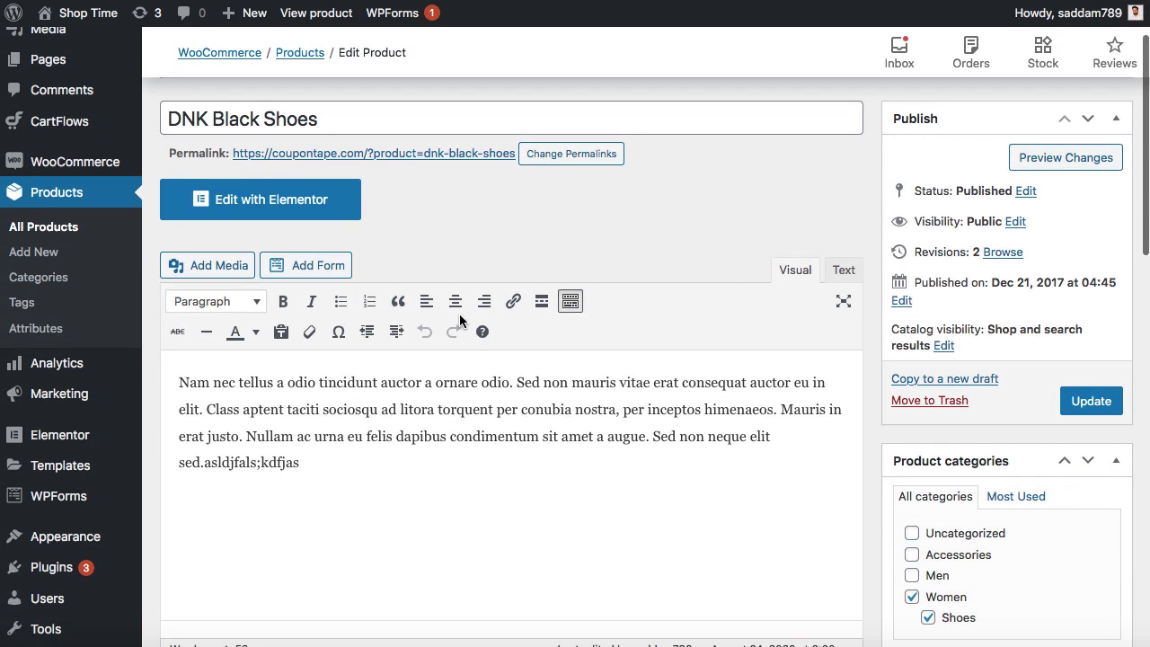
pyautogui.moveTo(116, 162)
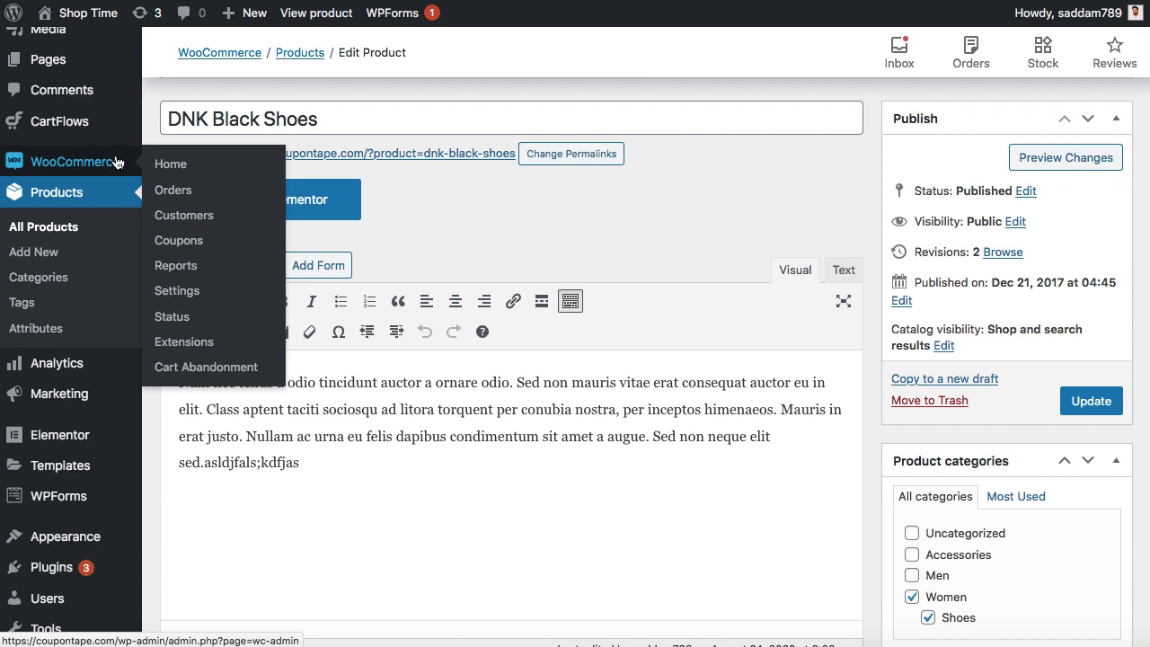
# - Show WooCommerce's Payments settings: Direct bank transfer, Check payments, Cash on delivery and PayPal
pyautogui.click(191, 299)
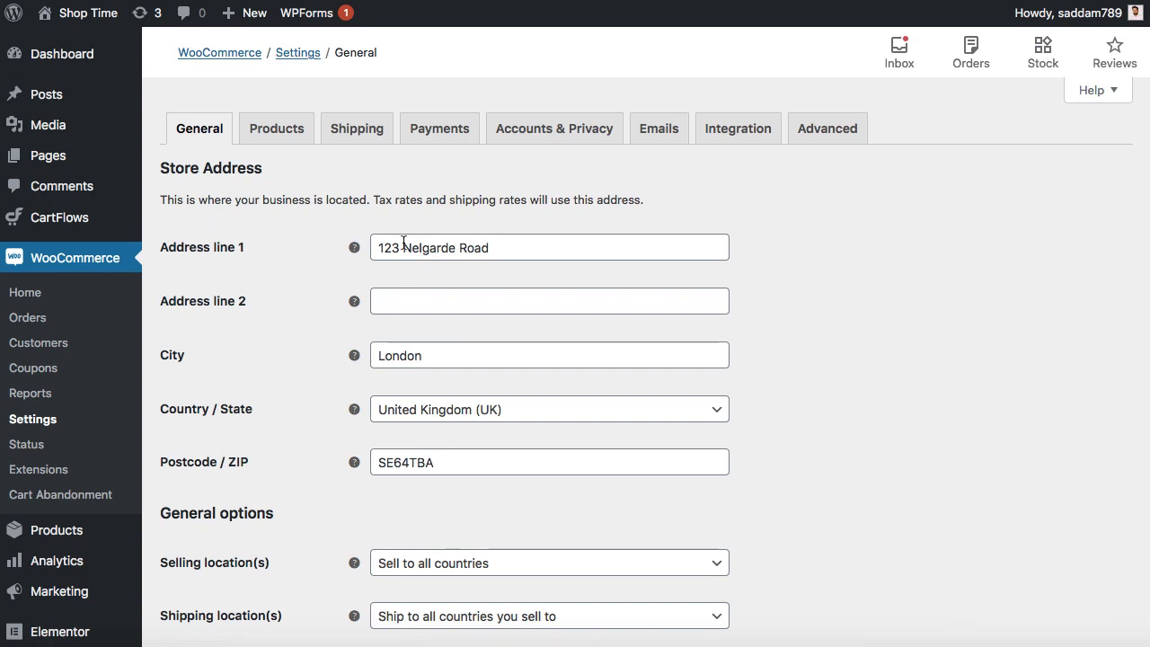
pyautogui.scroll(-10, 539, 351)
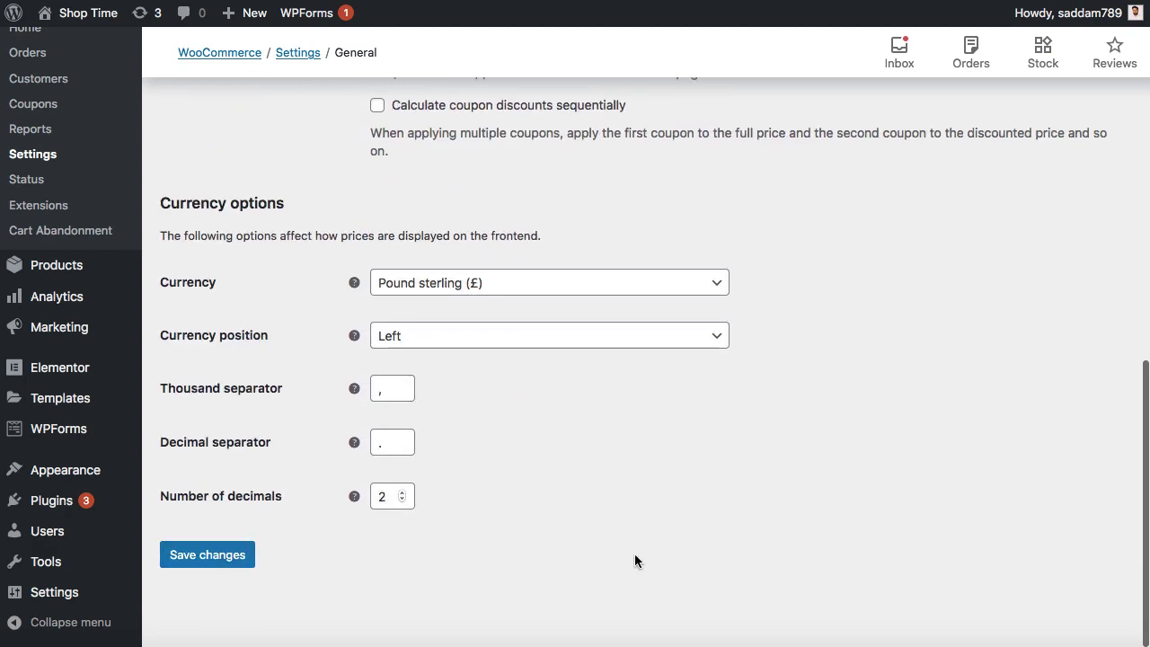
pyautogui.scroll(10, 635, 561)
pyautogui.click(437, 131)
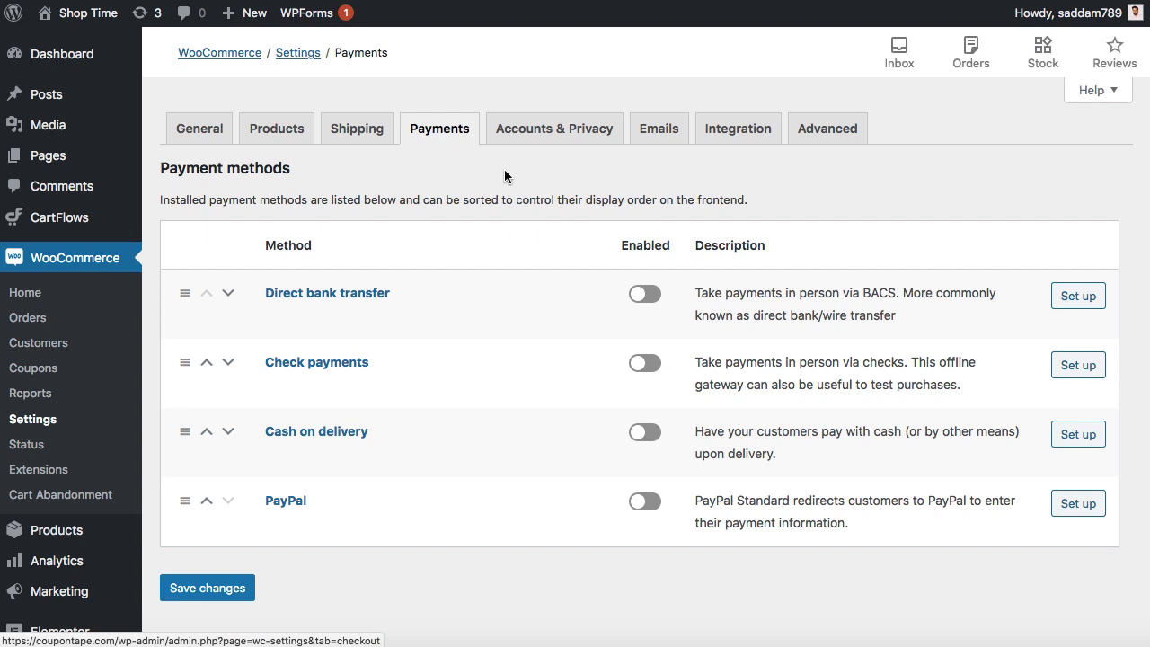
pyautogui.scroll(-1, 504, 176)
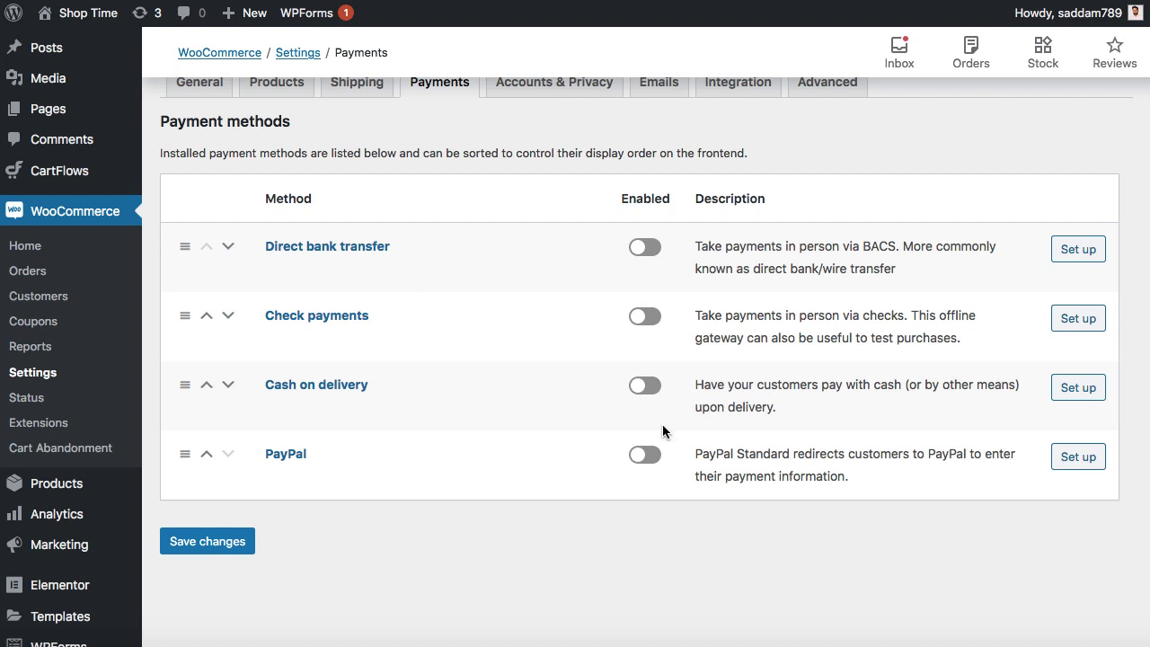
# - Open PayPal's setup page and review the PayPal Standard settings with PayPal Standard enabled
pyautogui.click(1080, 462)
pyautogui.scroll(-5, 850, 454)
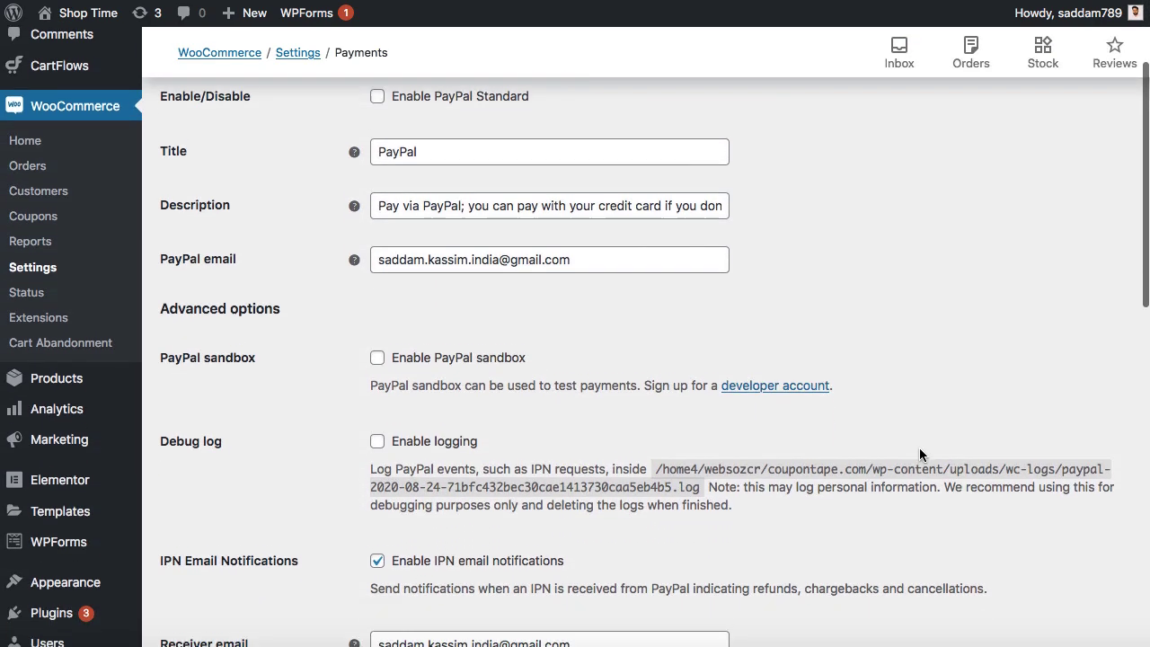
pyautogui.scroll(4, 919, 455)
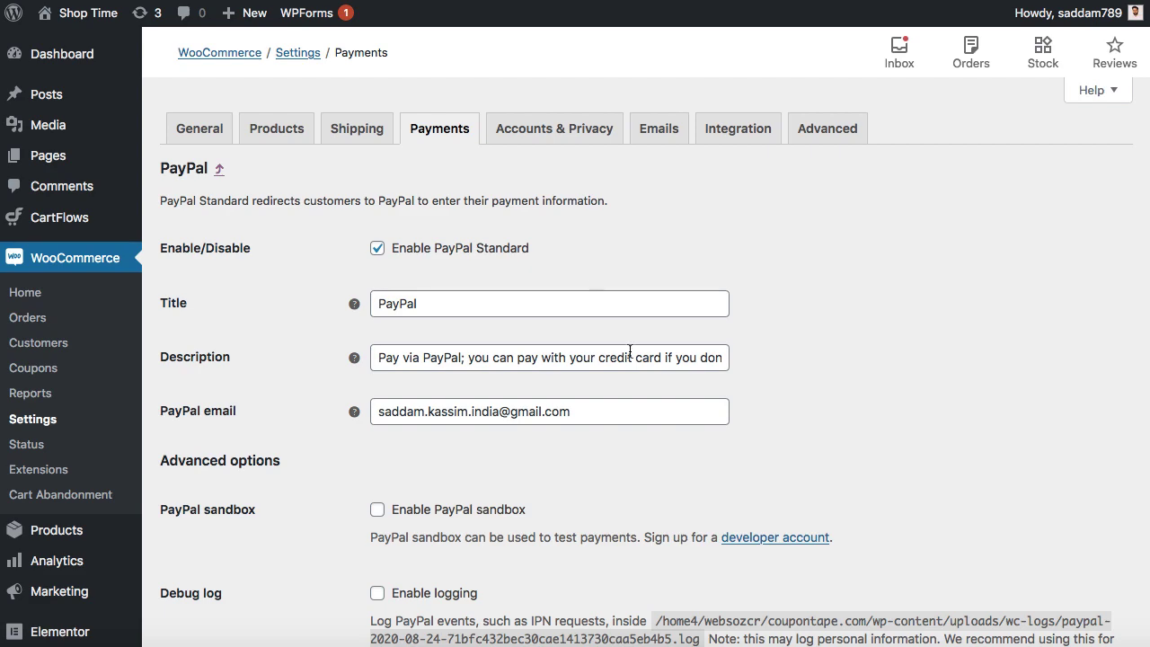
pyautogui.scroll(-3, 630, 350)
pyautogui.scroll(-4, 630, 350)
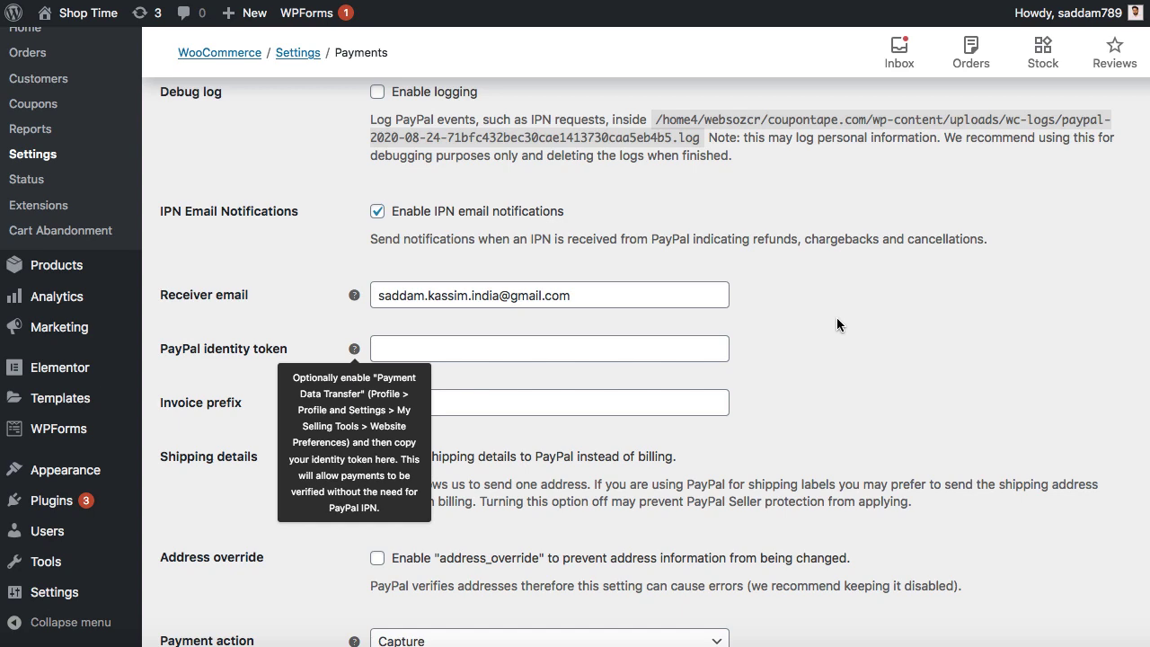
pyautogui.scroll(10, 838, 324)
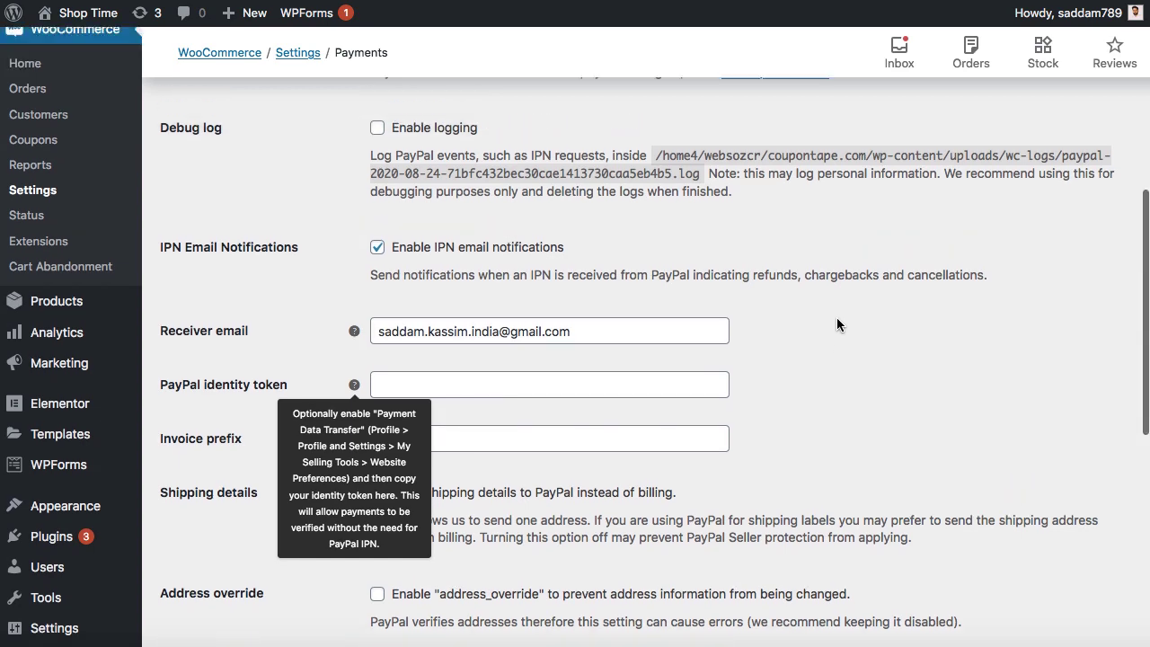